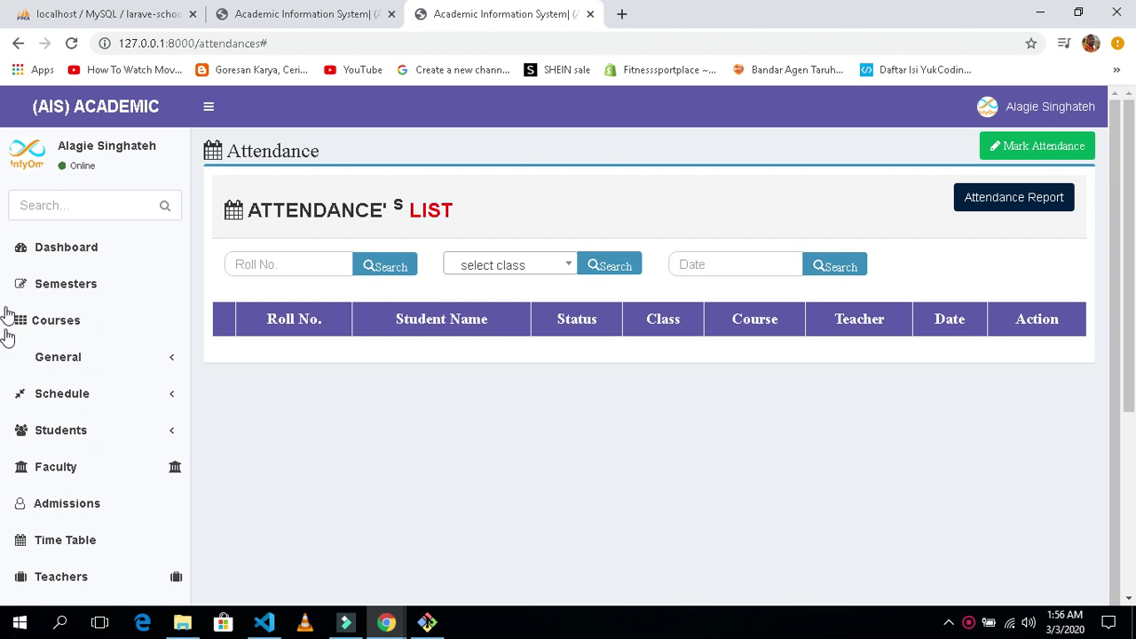
Step: Open the dashboard and scroll through its student, teacher, fee and other count tiles
left_click(84, 251)
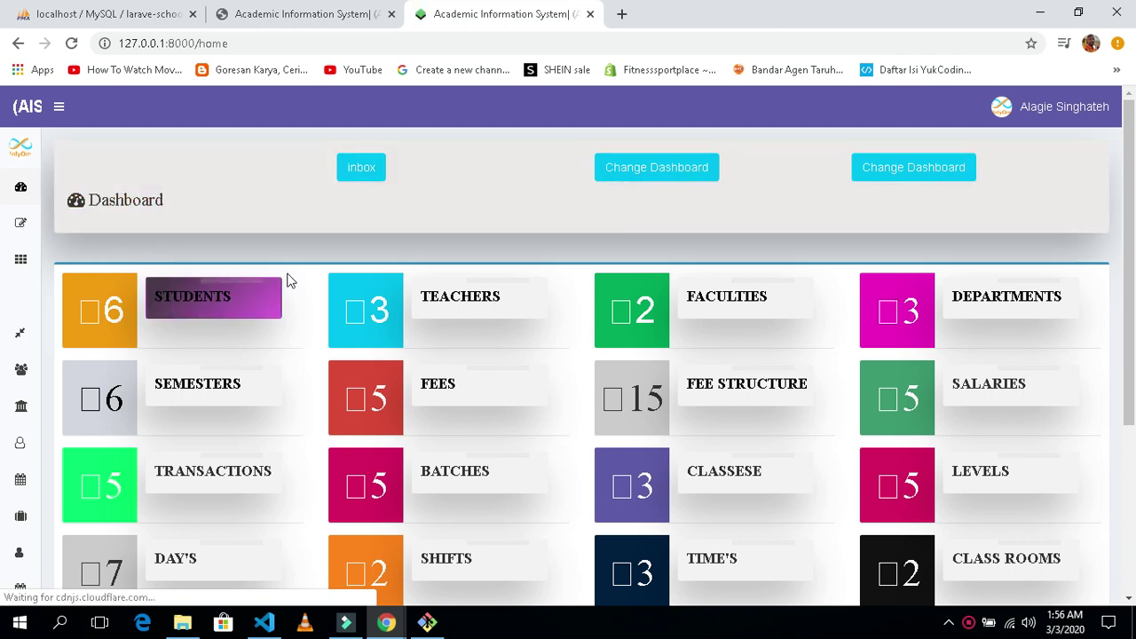
scroll(408, 310, "down", 1)
scroll(526, 338, "down", 1)
scroll(526, 338, "down", 1)
scroll(526, 338, "up", 1)
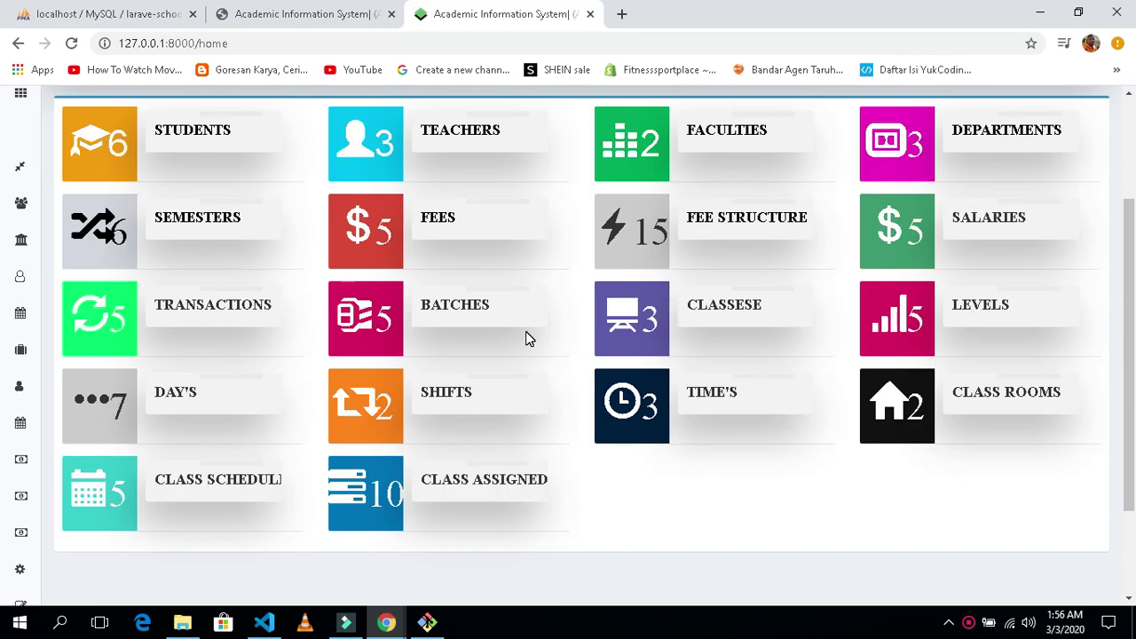
scroll(525, 338, "up", 1)
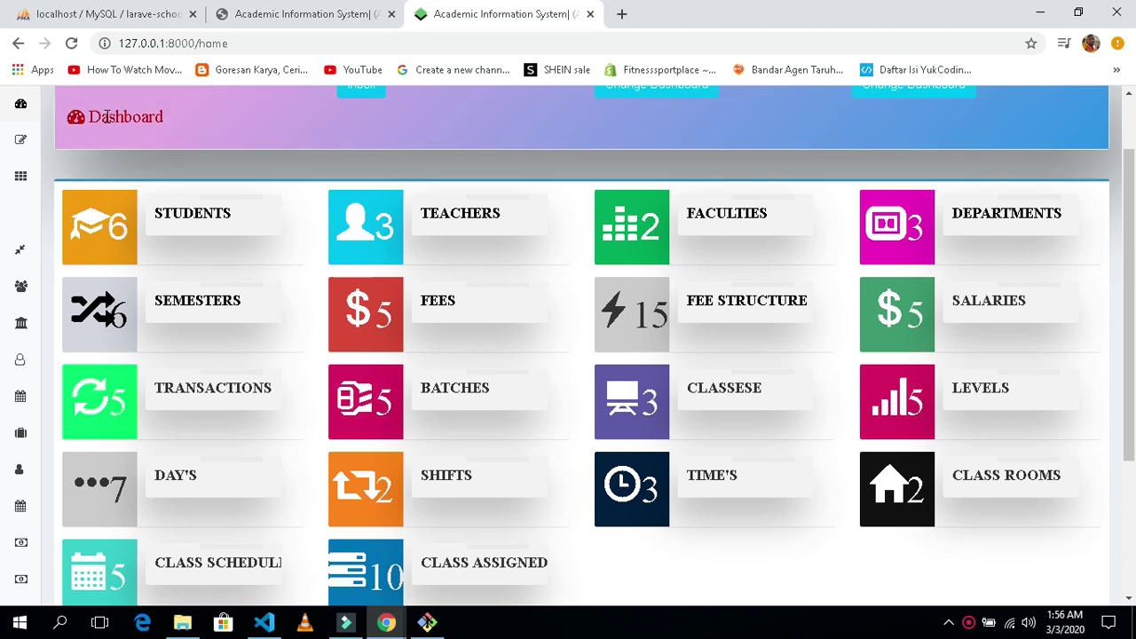
scroll(53, 122, "up", 1)
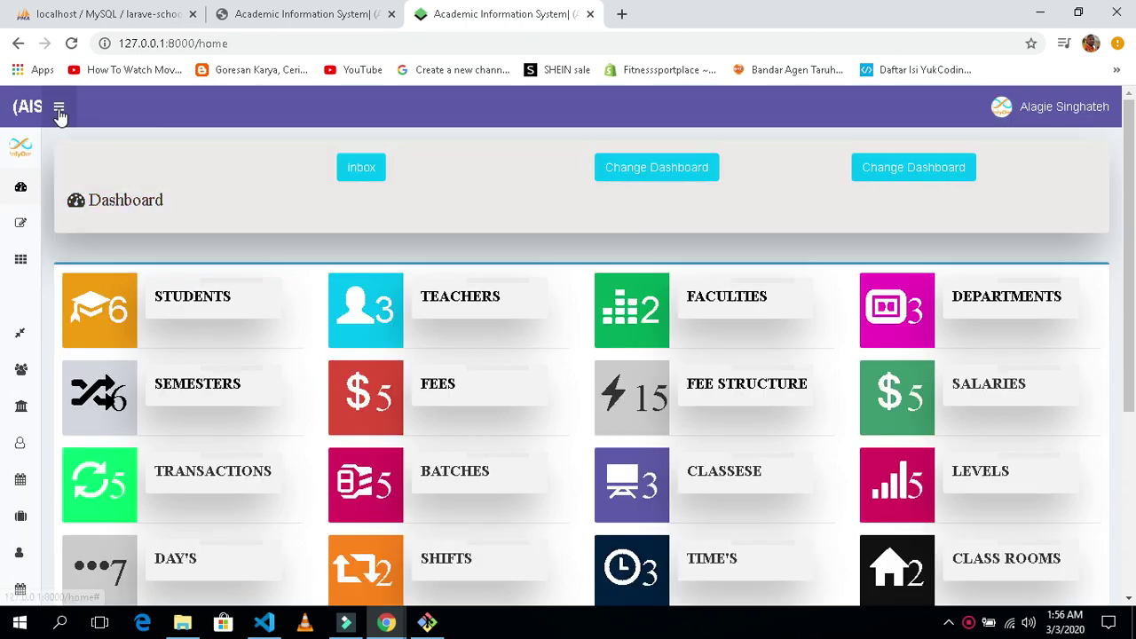
Step: Expand the sidebar to show menu labels and go to the Attendances page
left_click(58, 110)
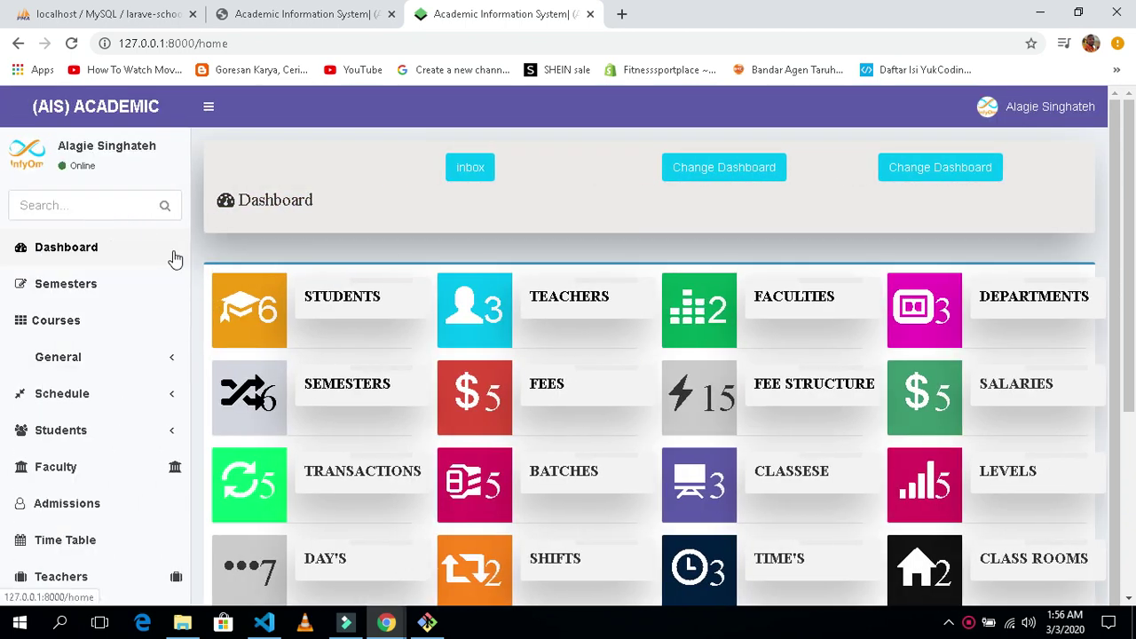
scroll(174, 261, "down", 1)
scroll(172, 268, "down", 1)
scroll(133, 426, "down", 1)
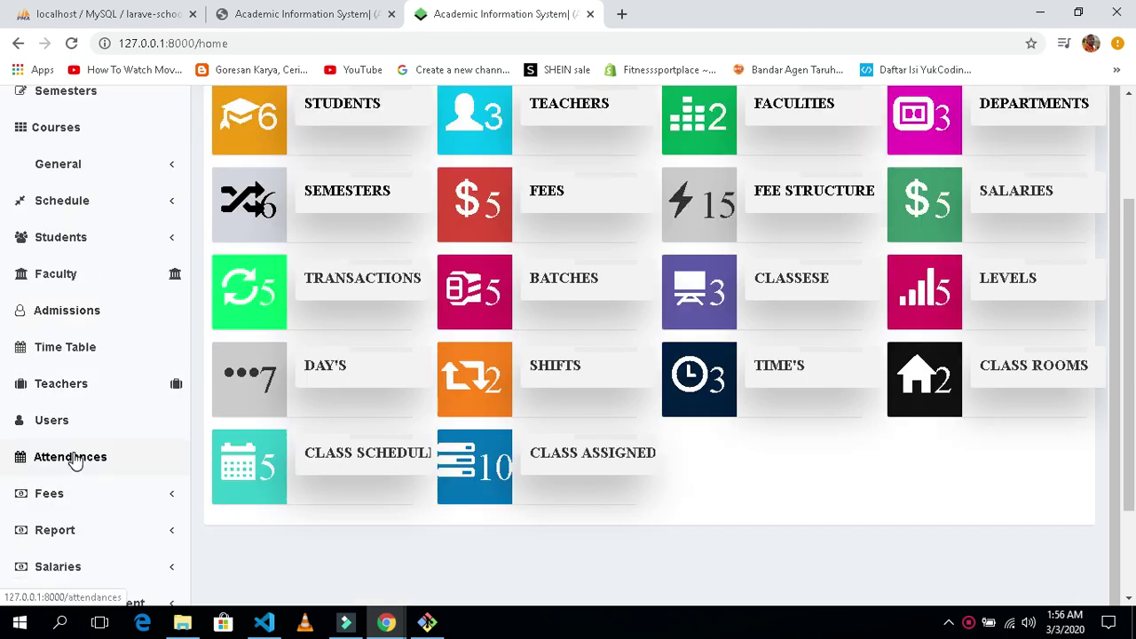
scroll(73, 448, "down", 1)
left_click(55, 374)
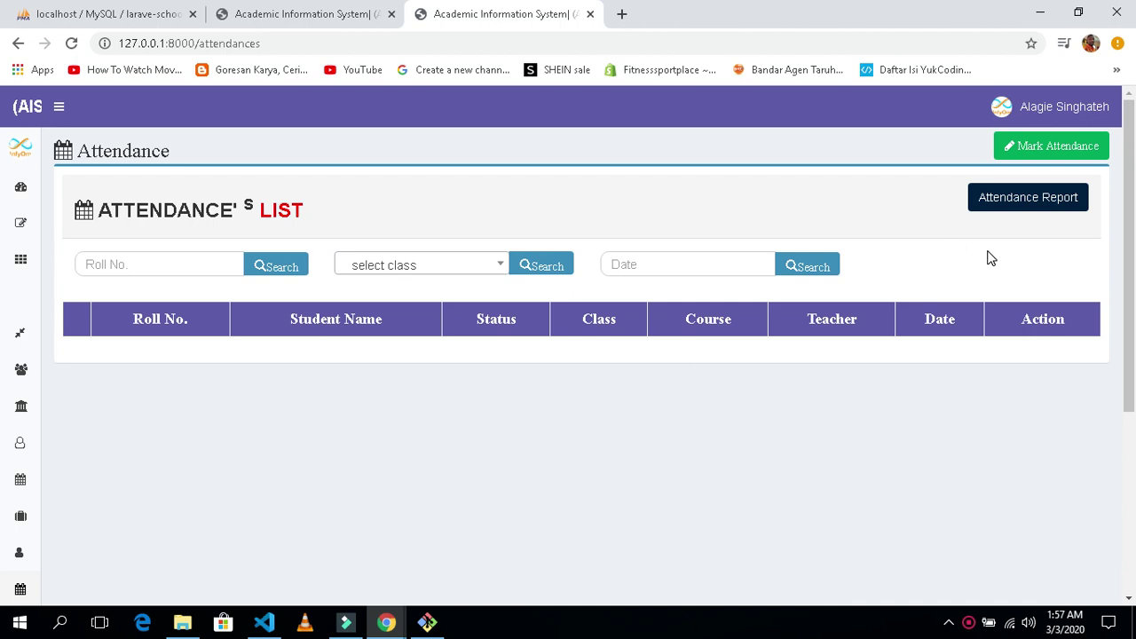
Step: Select and then deselect the Attendance's List heading on the empty attendance page
left_click_drag(322, 211, 94, 211)
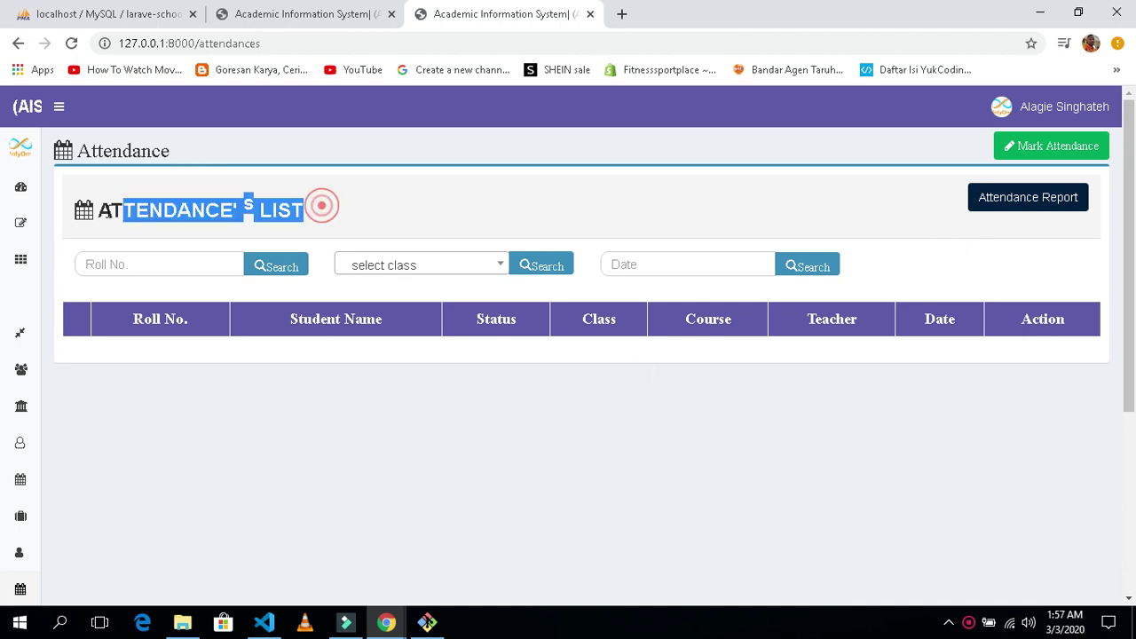
left_click(271, 212)
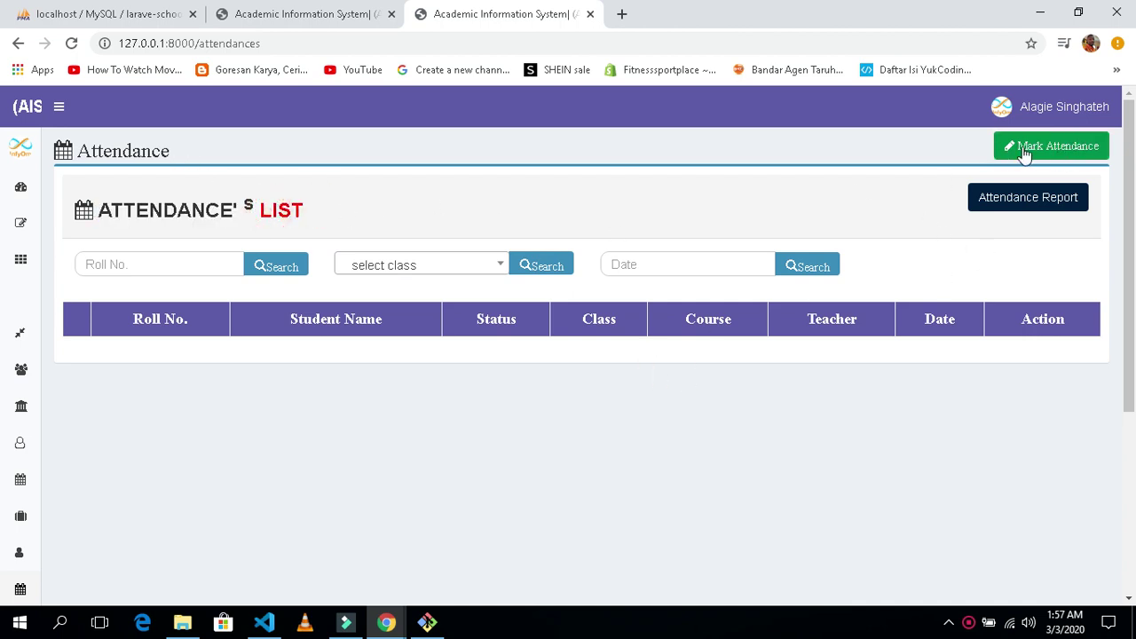
Step: Open the Generate Class Attendance form for the Monday 02-03-2020 session
left_click(1060, 149)
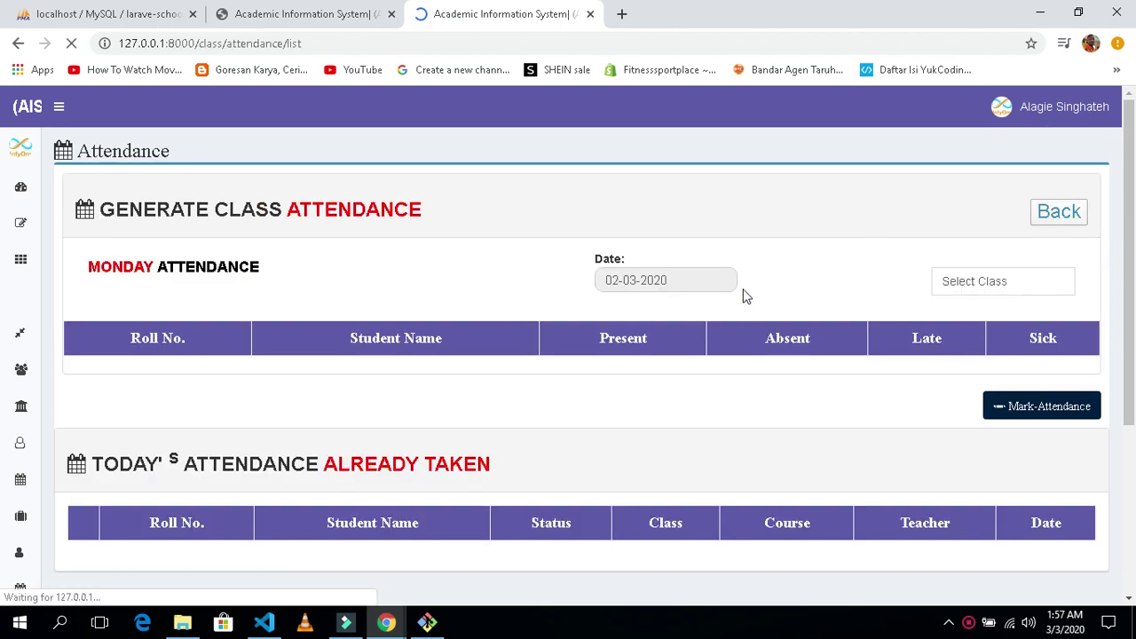
scroll(484, 320, "down", 1)
scroll(484, 320, "down", 2)
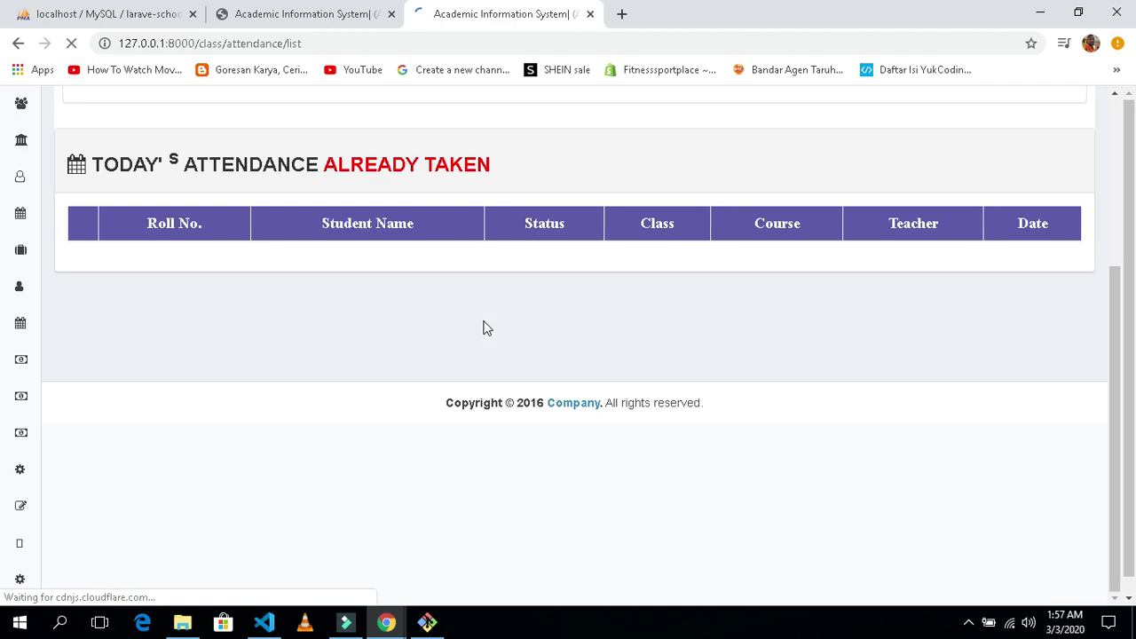
scroll(485, 328, "up", 3)
scroll(487, 328, "down", 3)
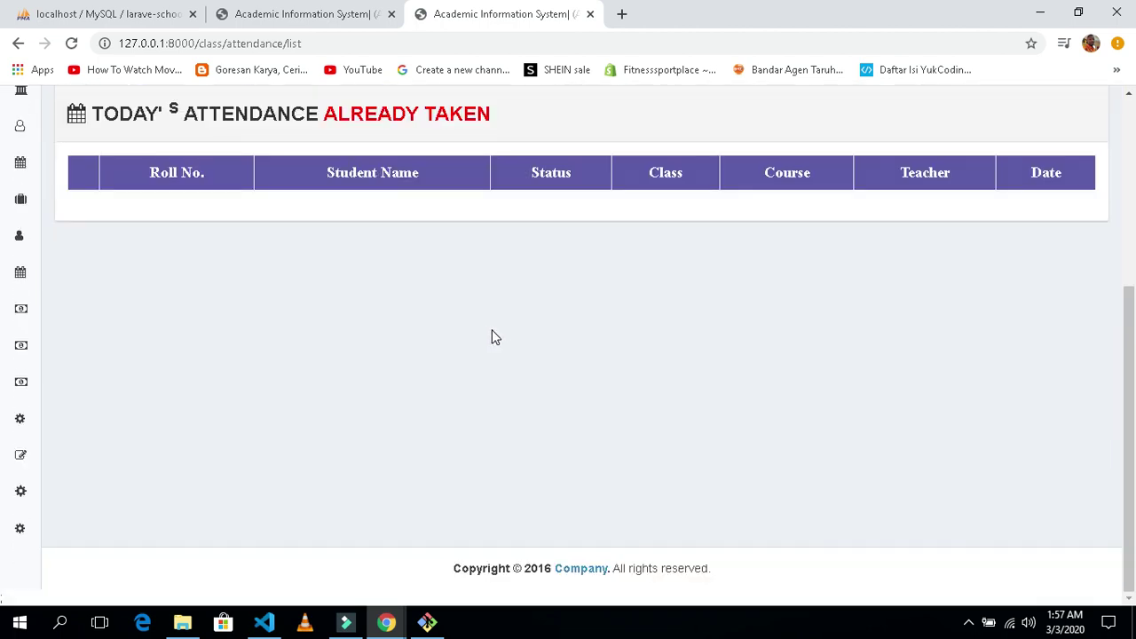
scroll(493, 331, "up", 3)
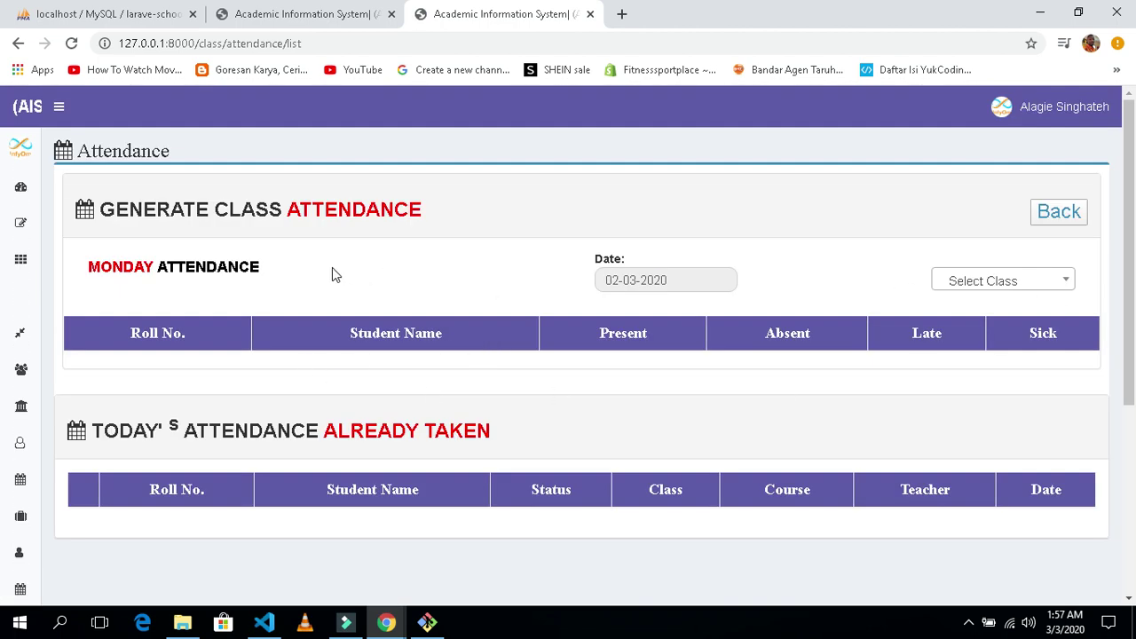
left_click_drag(294, 268, 89, 268)
left_click(299, 296)
Step: Load the Class 1 students, then load the Class 2 students to compare
left_click(987, 282)
left_click(988, 369)
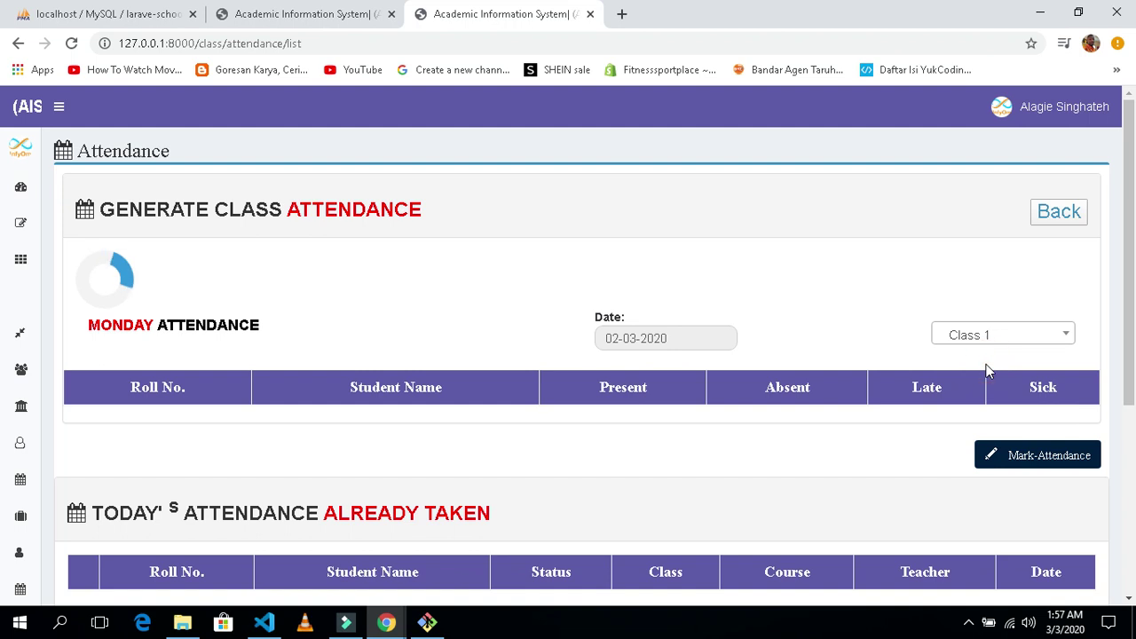
scroll(586, 470, "down", 1)
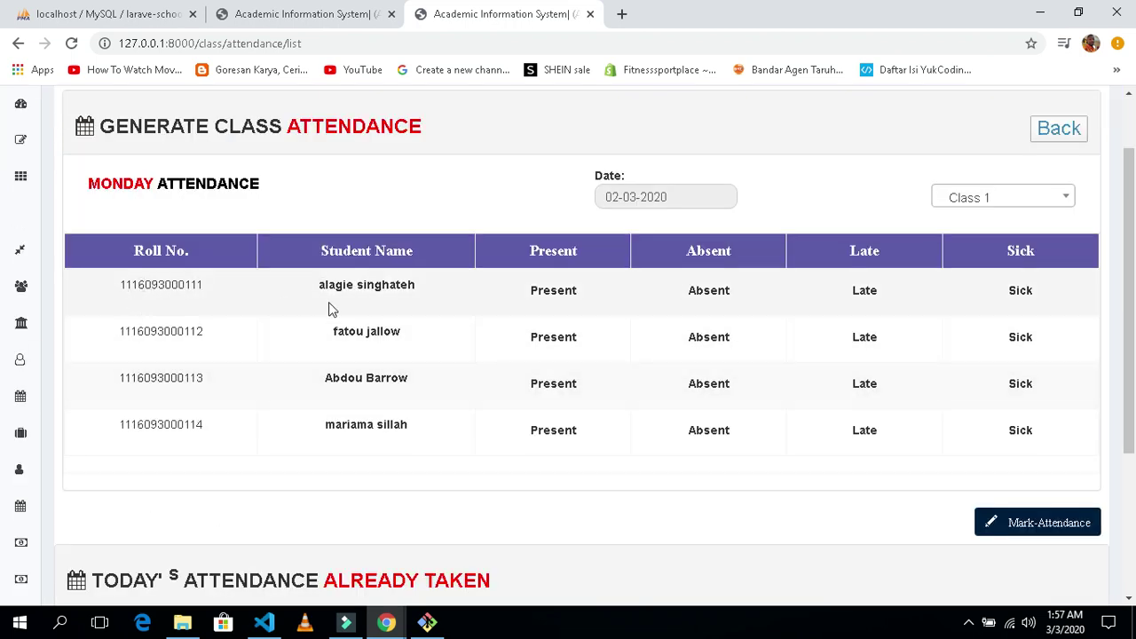
left_click(714, 293)
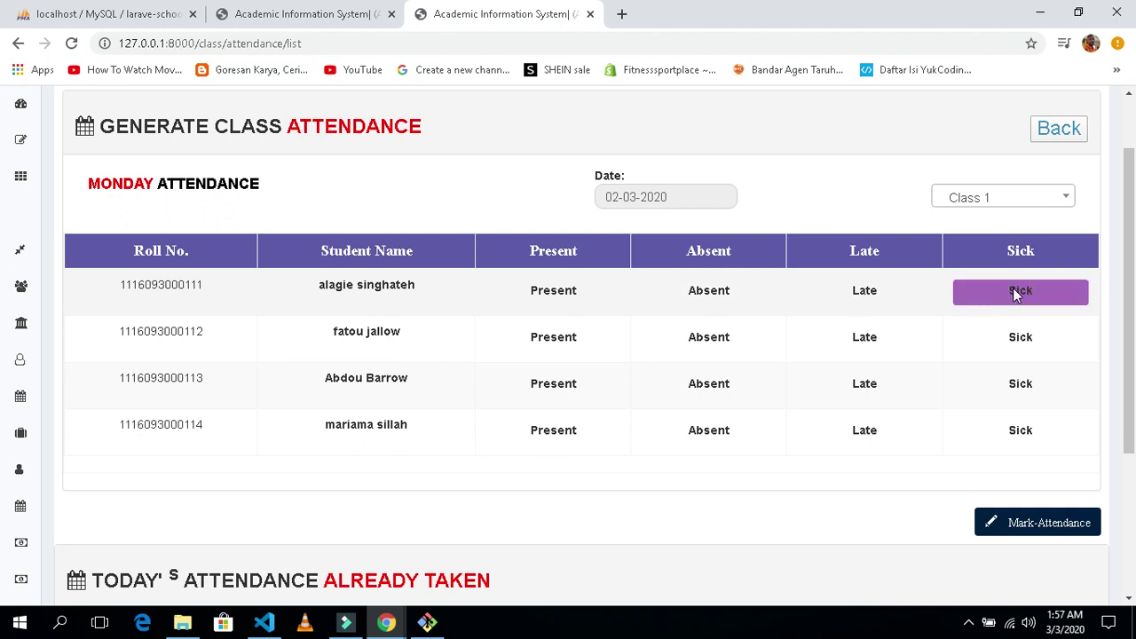
scroll(625, 444, "up", 1)
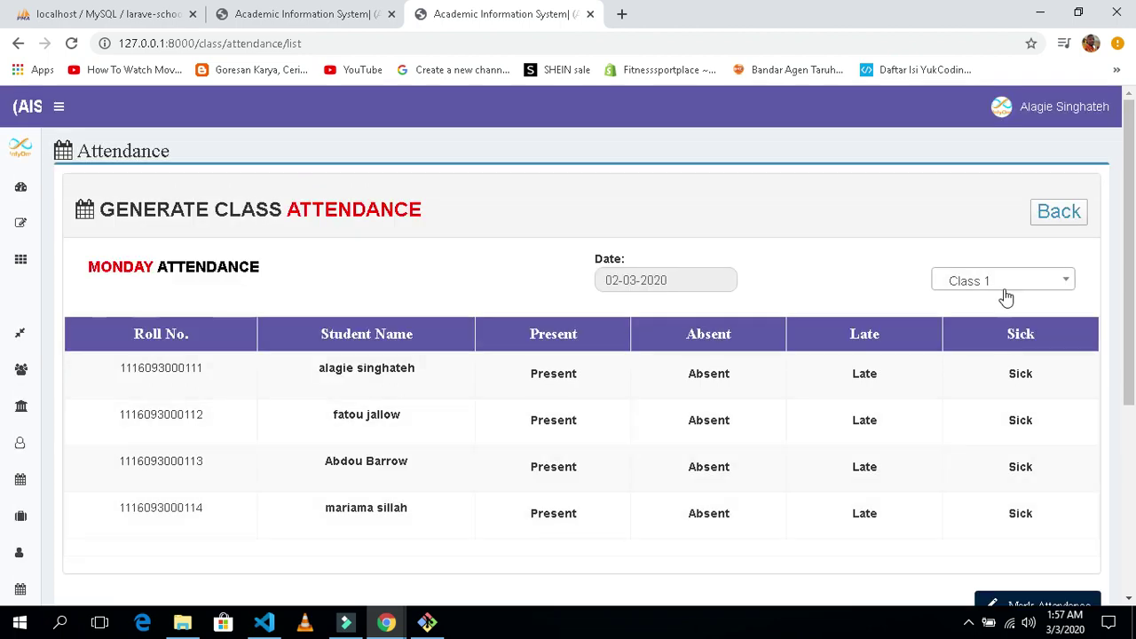
left_click(1003, 282)
left_click(973, 394)
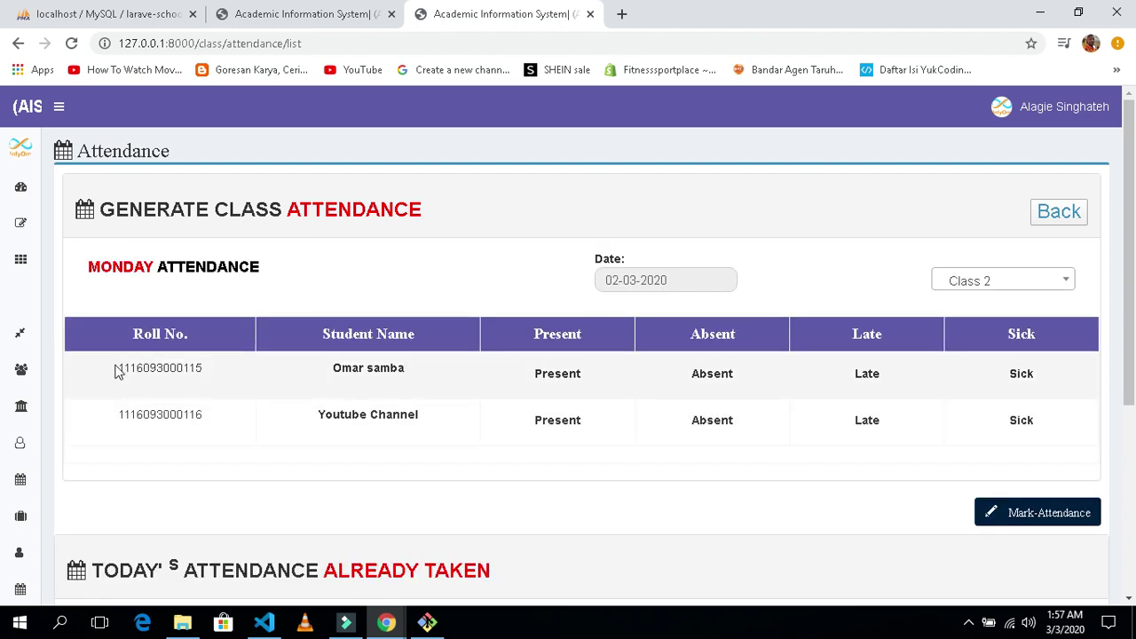
left_click_drag(115, 371, 222, 436)
left_click(254, 452)
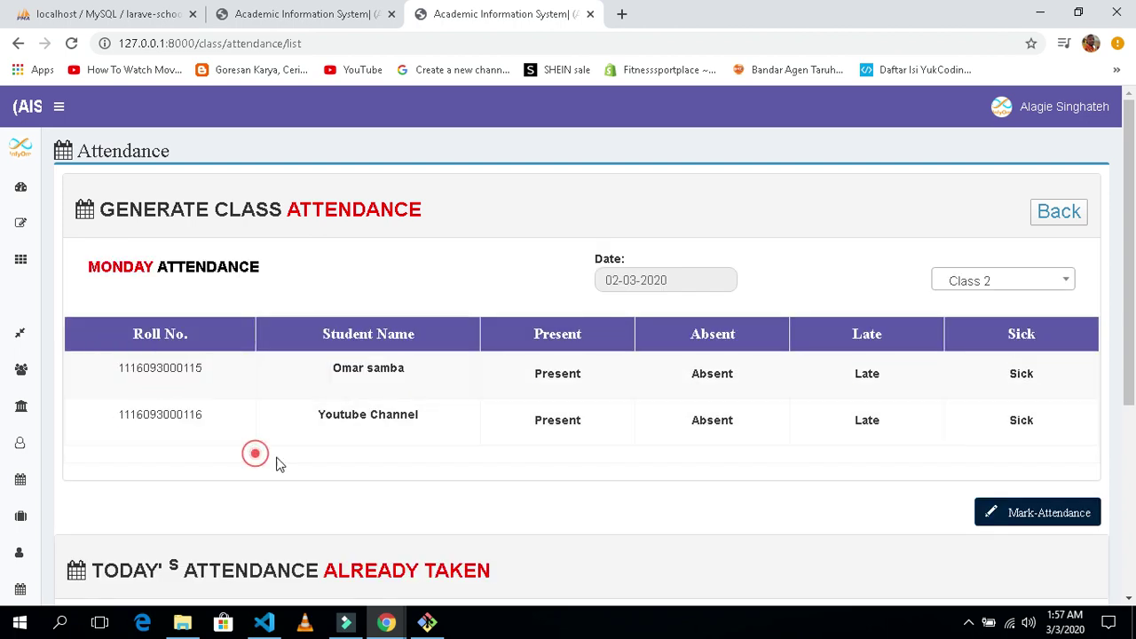
Step: Load the Class 3 students, then switch back to the four Class 1 students
left_click(1037, 286)
left_click(993, 421)
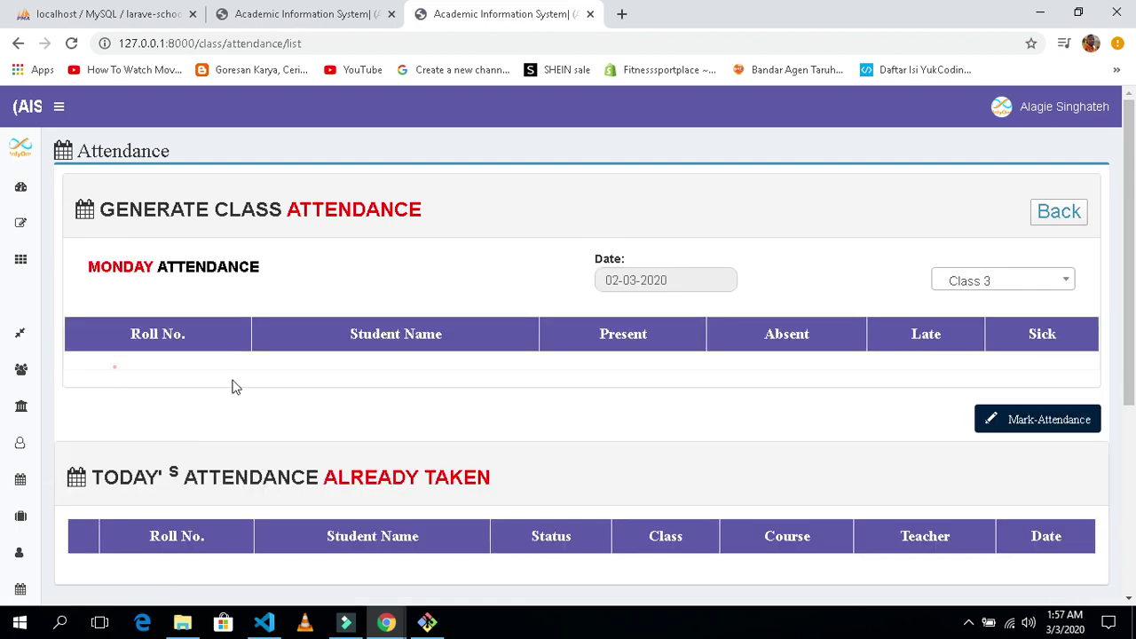
left_click(710, 431)
left_click(981, 280)
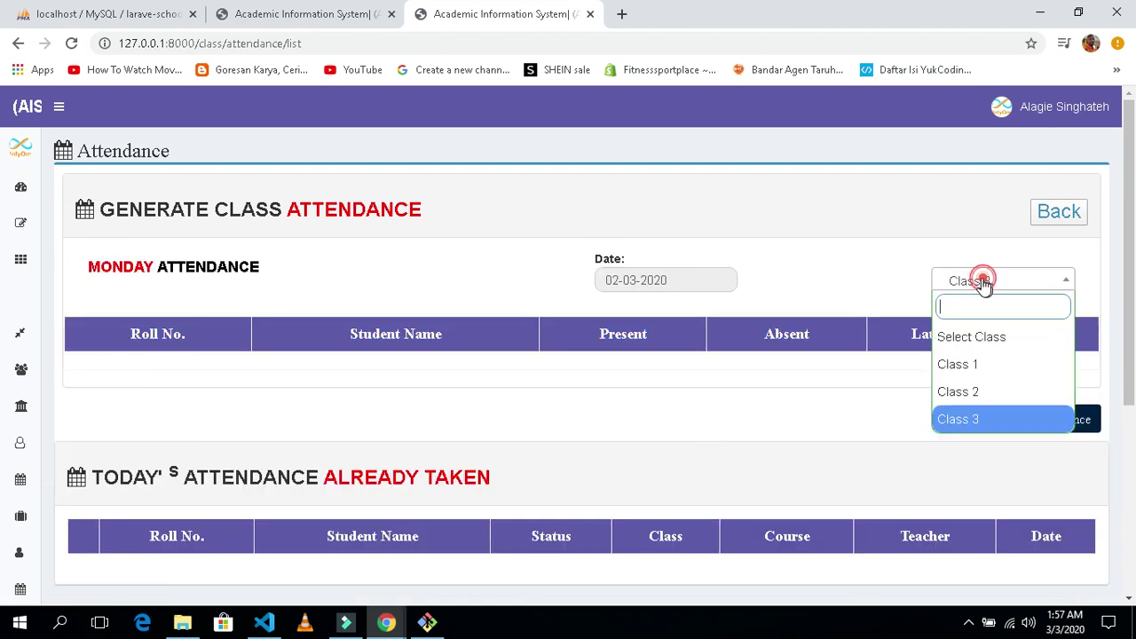
left_click(969, 365)
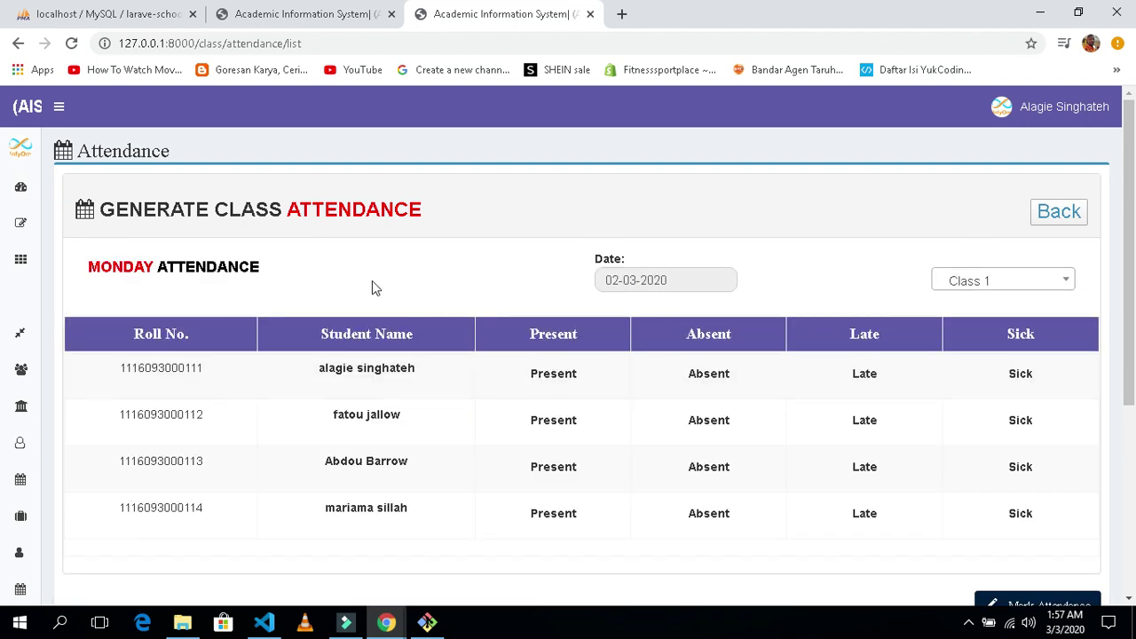
scroll(435, 277, "down", 1)
scroll(497, 228, "up", 1)
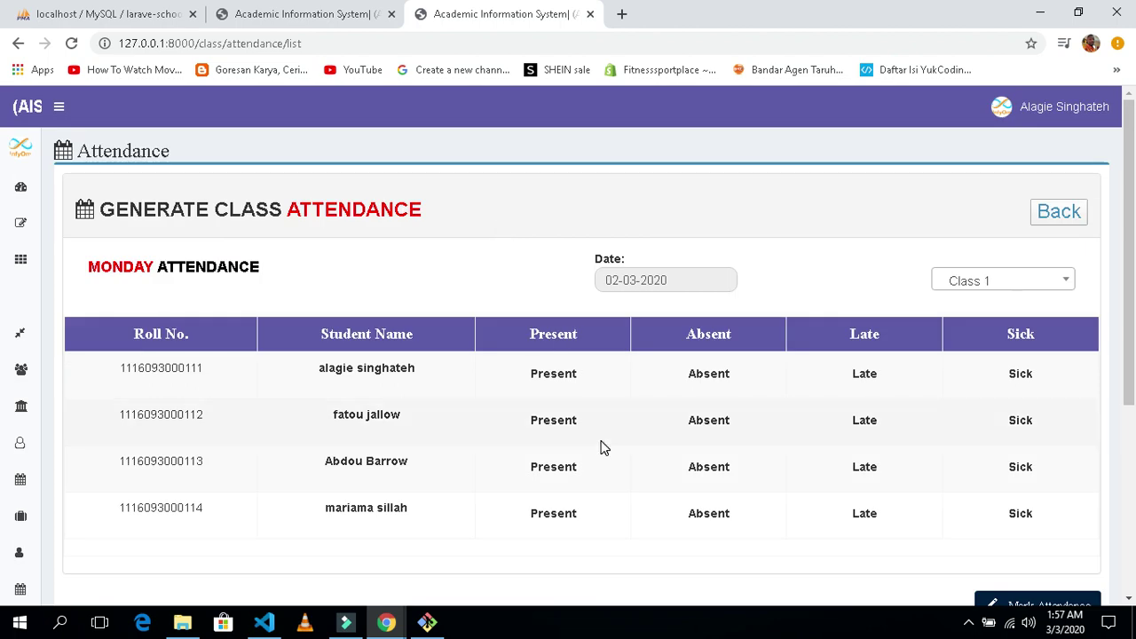
Step: Mark the four Class 1 students Present, Absent, Late and Sick and save
left_click(556, 384)
left_click(715, 428)
left_click(863, 463)
left_click(1017, 517)
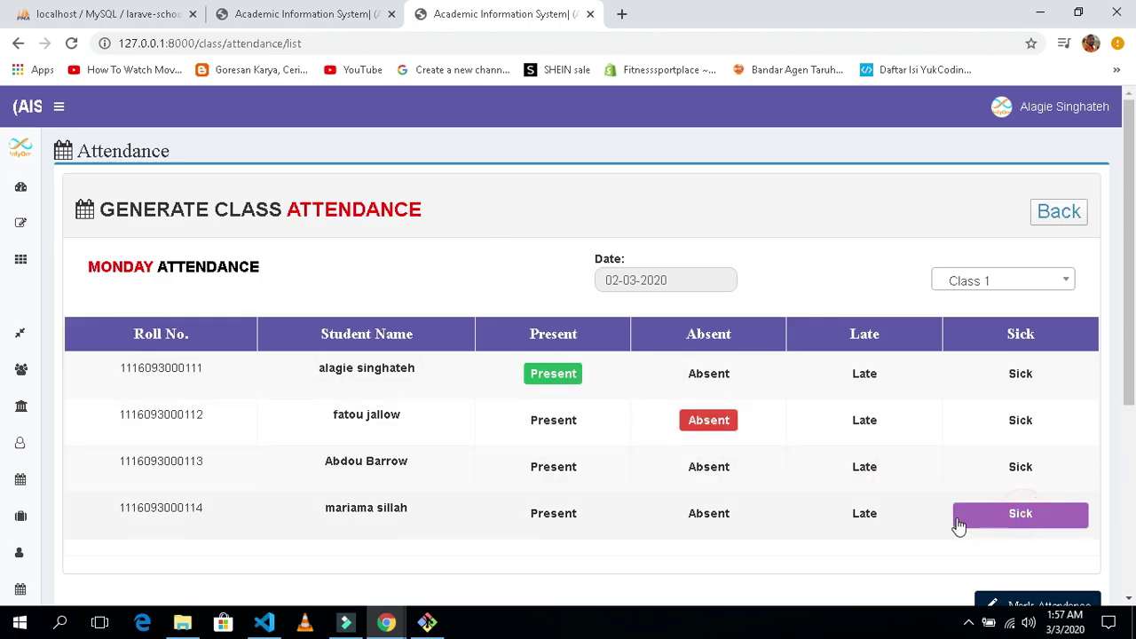
left_click(866, 472)
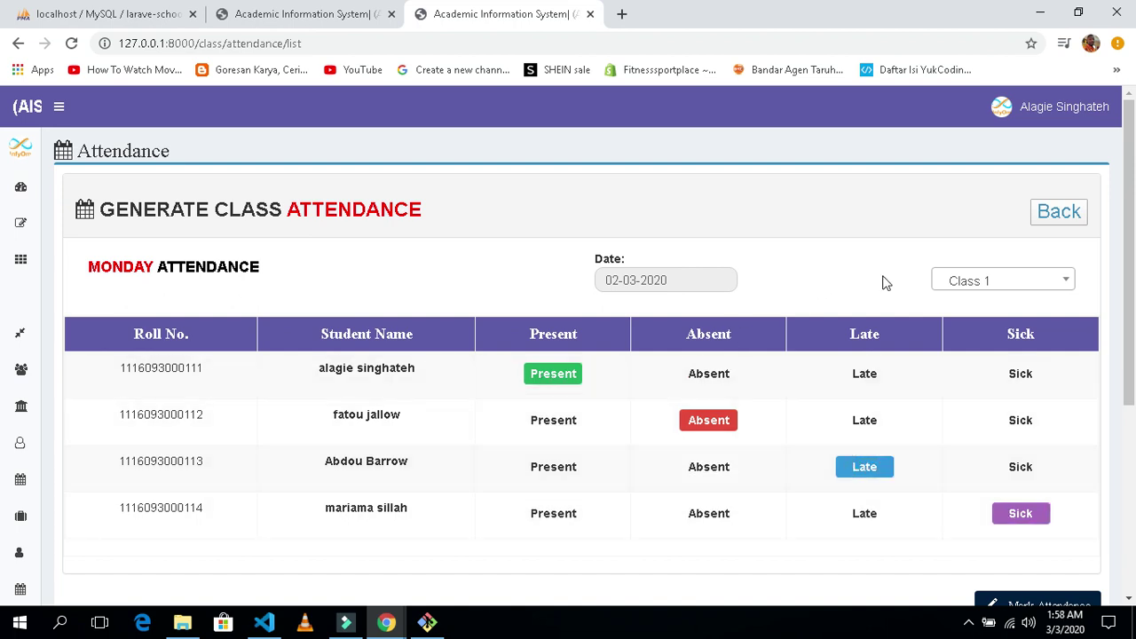
scroll(1045, 550, "down", 1)
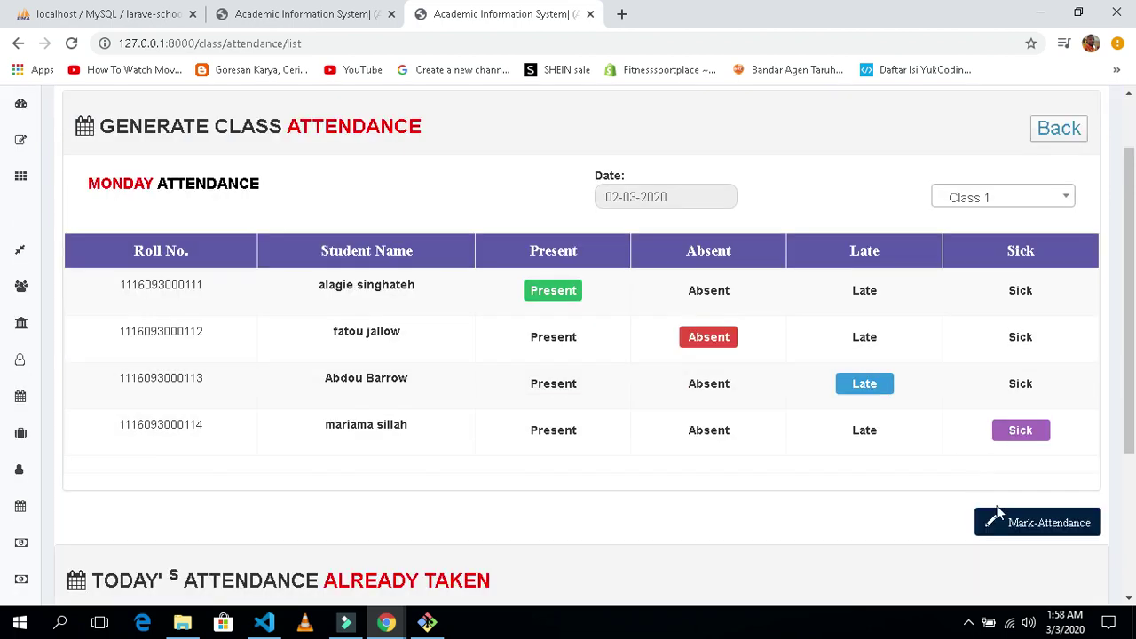
left_click(1047, 533)
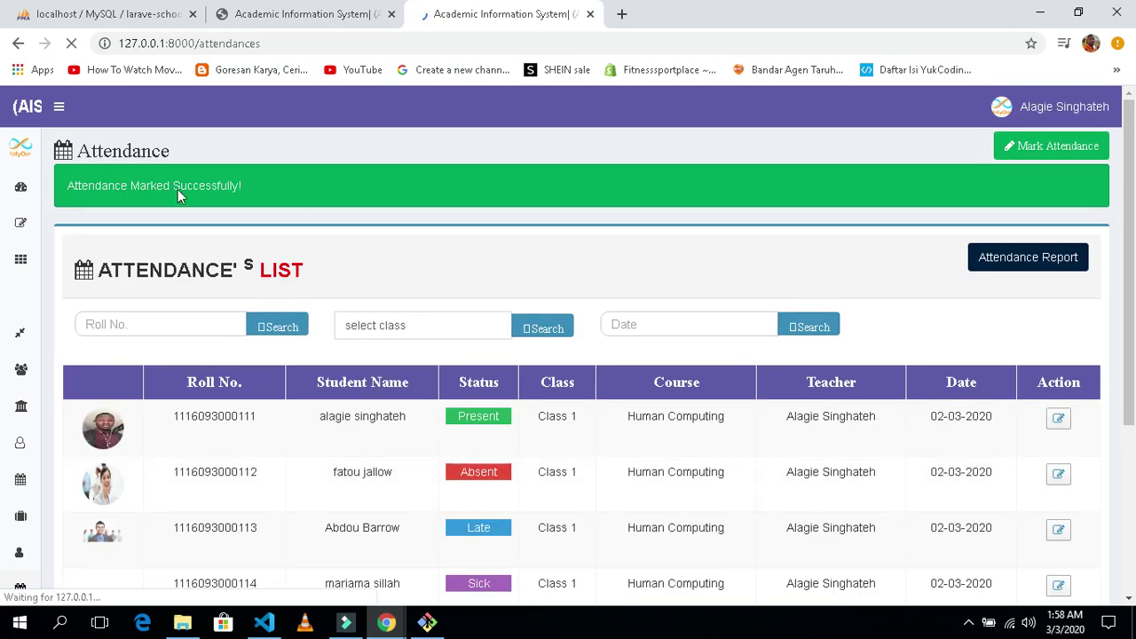
Step: Review the success message and the four new 02-03-2020 attendance records
left_click_drag(267, 189, 70, 186)
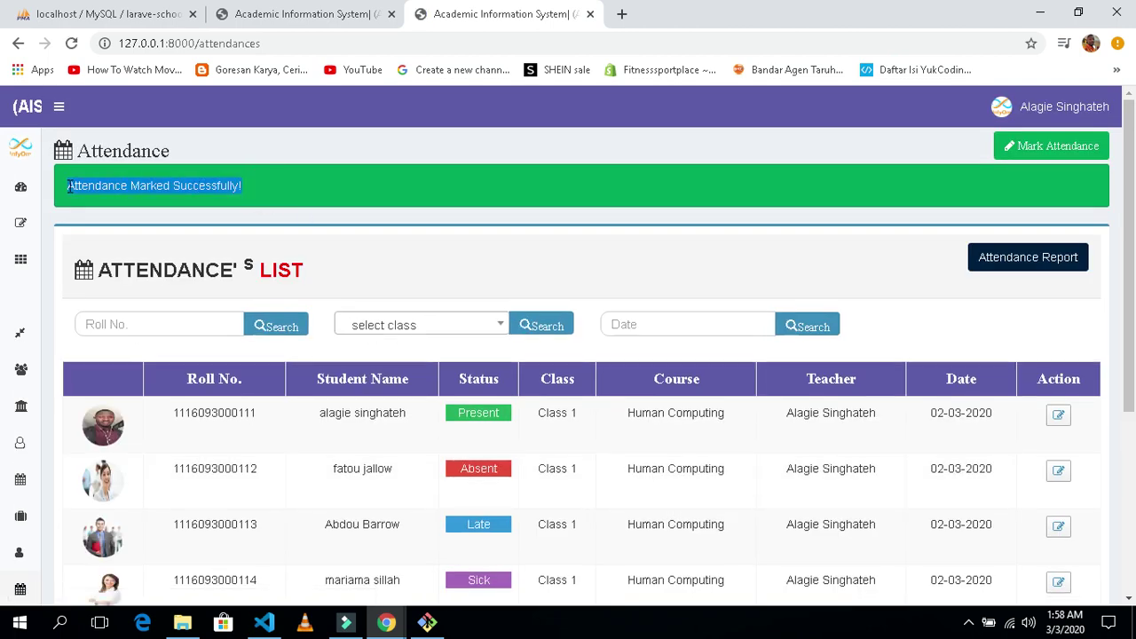
left_click(412, 250)
scroll(489, 271, "down", 2)
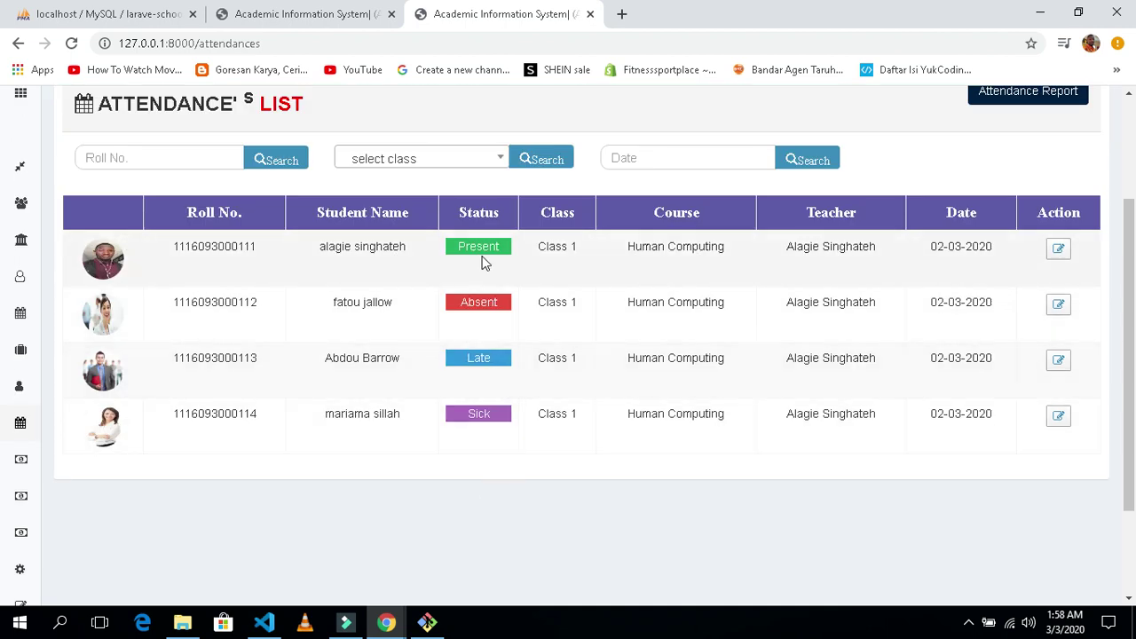
scroll(504, 426, "up", 2)
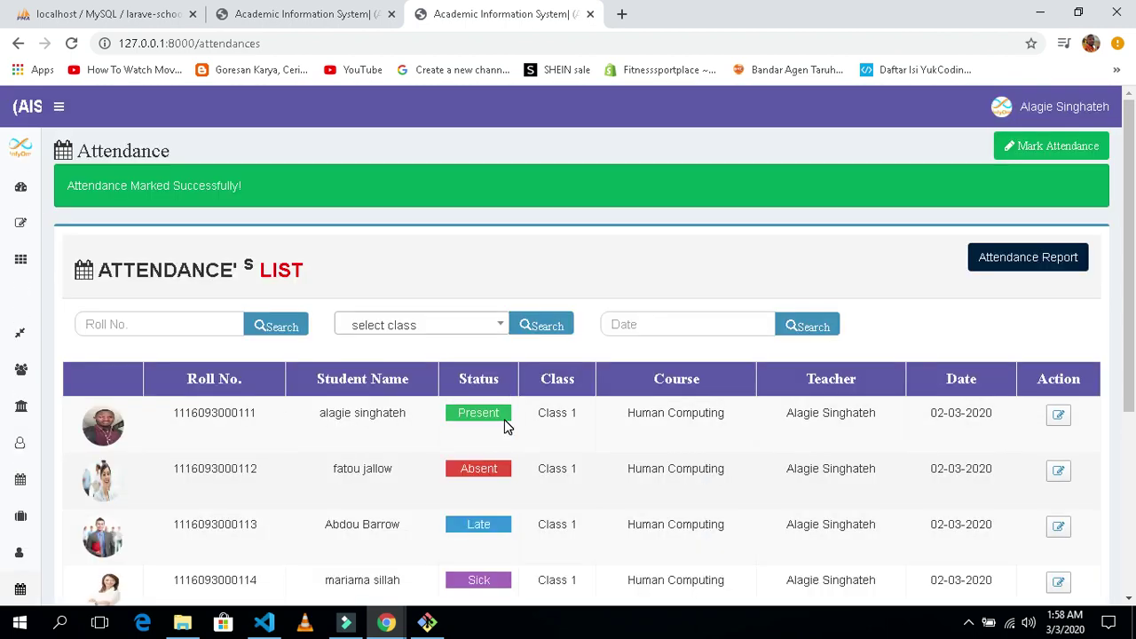
Step: Reopen the Mark Attendance form and load the Class 1 students
left_click(1052, 165)
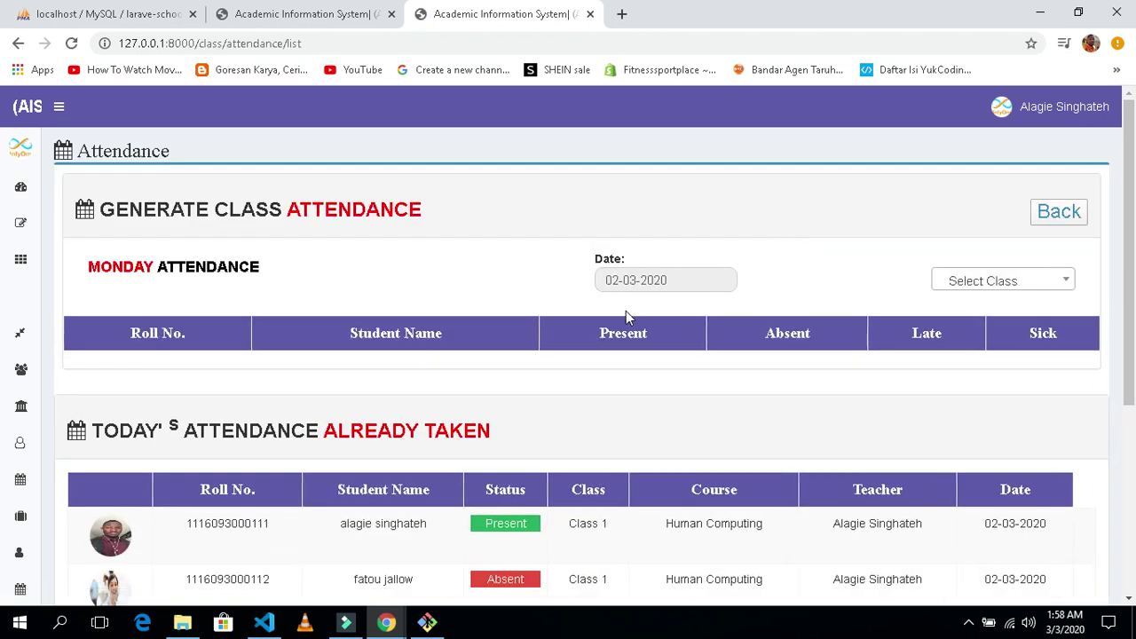
scroll(466, 275, "down", 5)
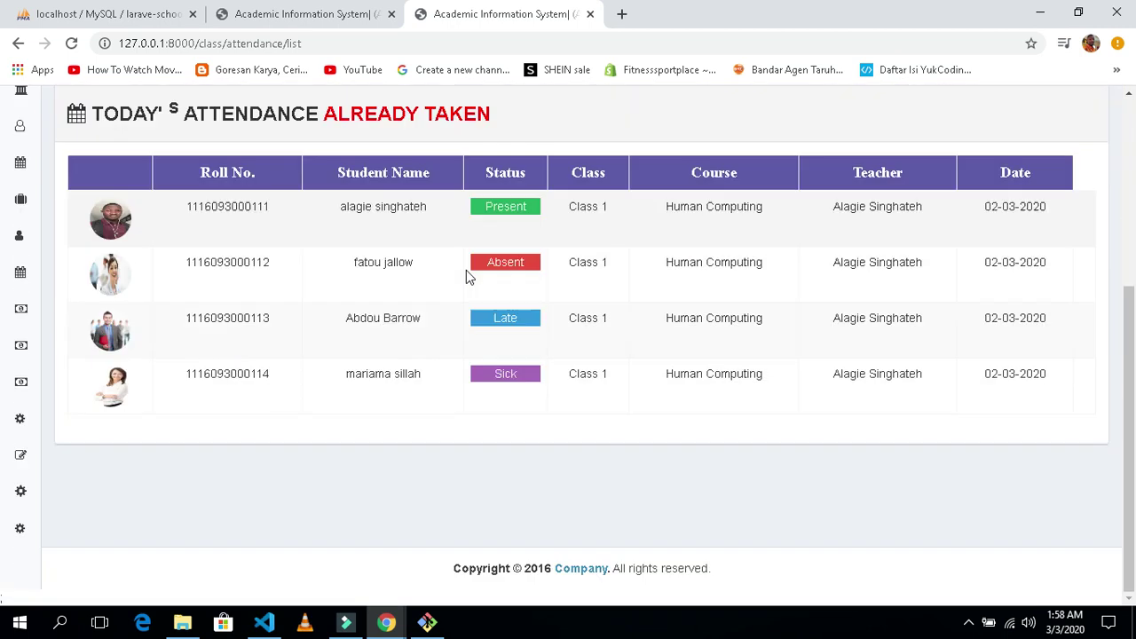
scroll(480, 279, "up", 5)
left_click(1012, 281)
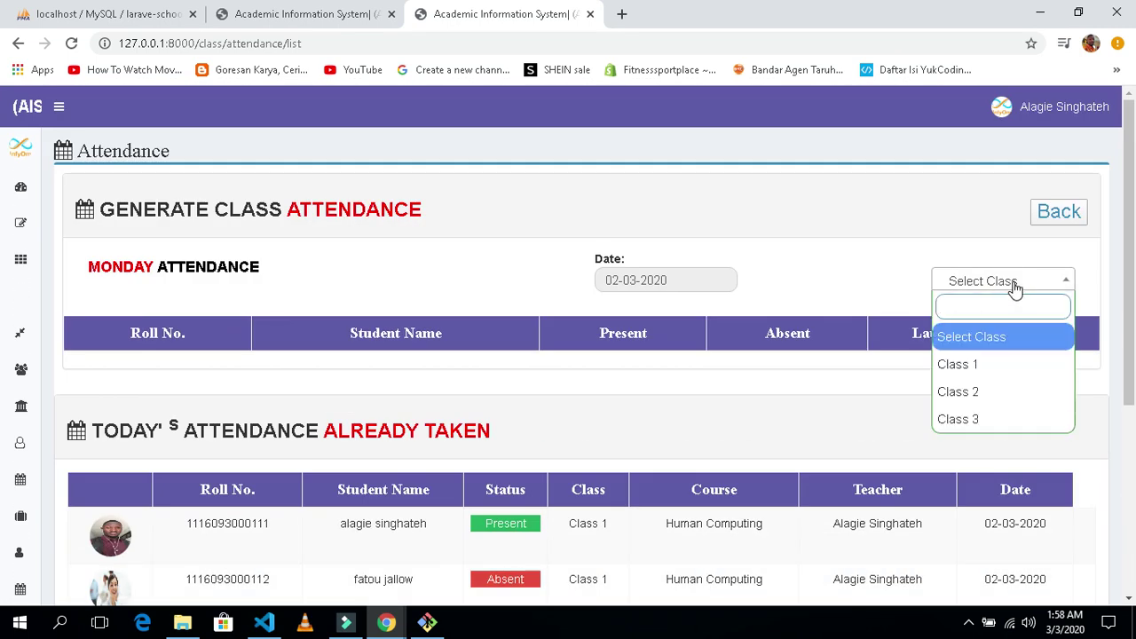
left_click(980, 373)
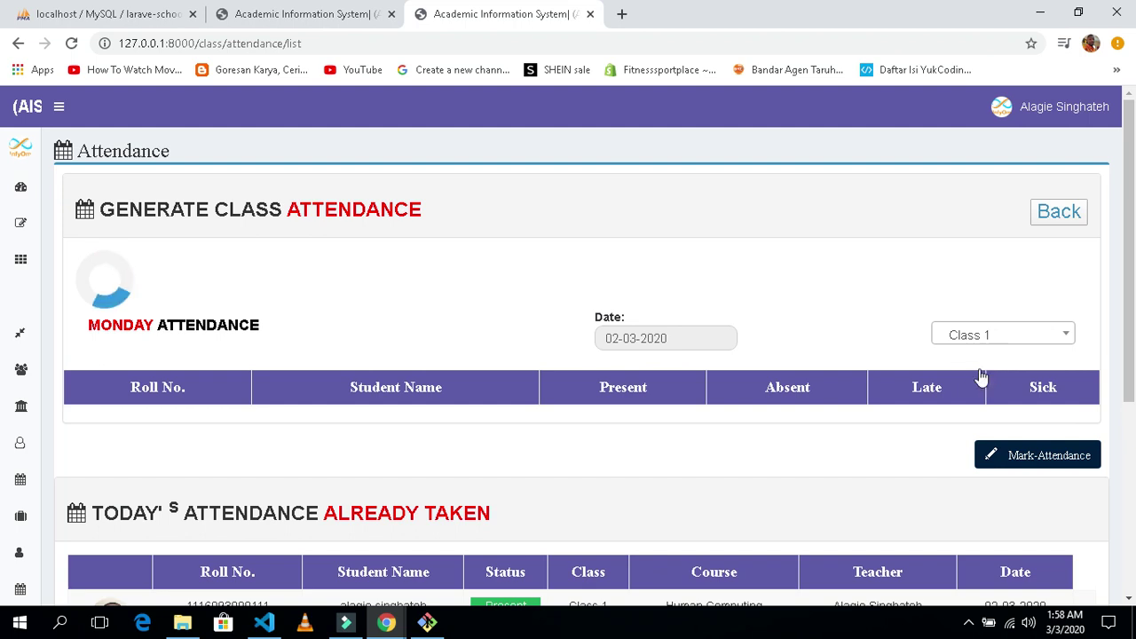
Step: Mark all four Class 1 students Present and submit, triggering the 'Attendance Already Taken' warning
left_click(555, 374)
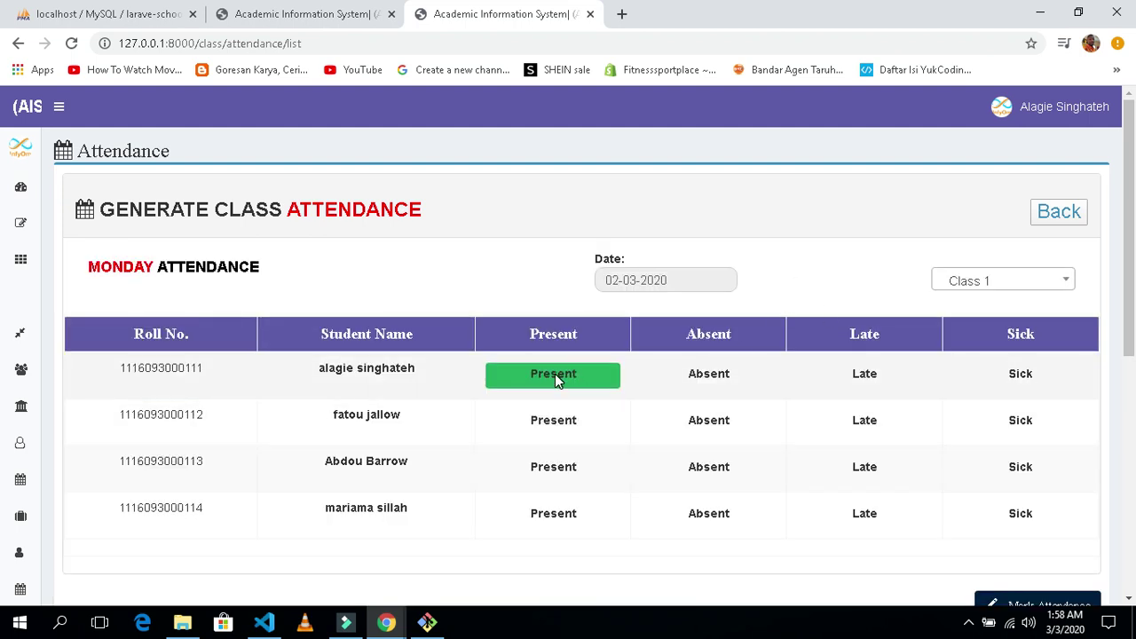
left_click(554, 435)
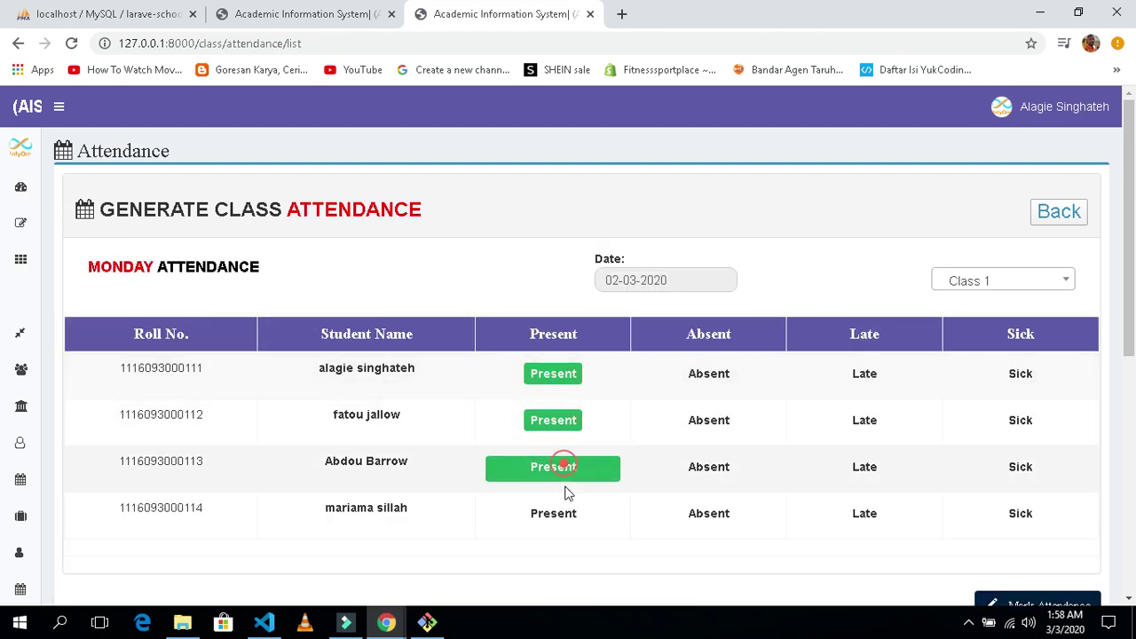
left_click(561, 465)
left_click(568, 513)
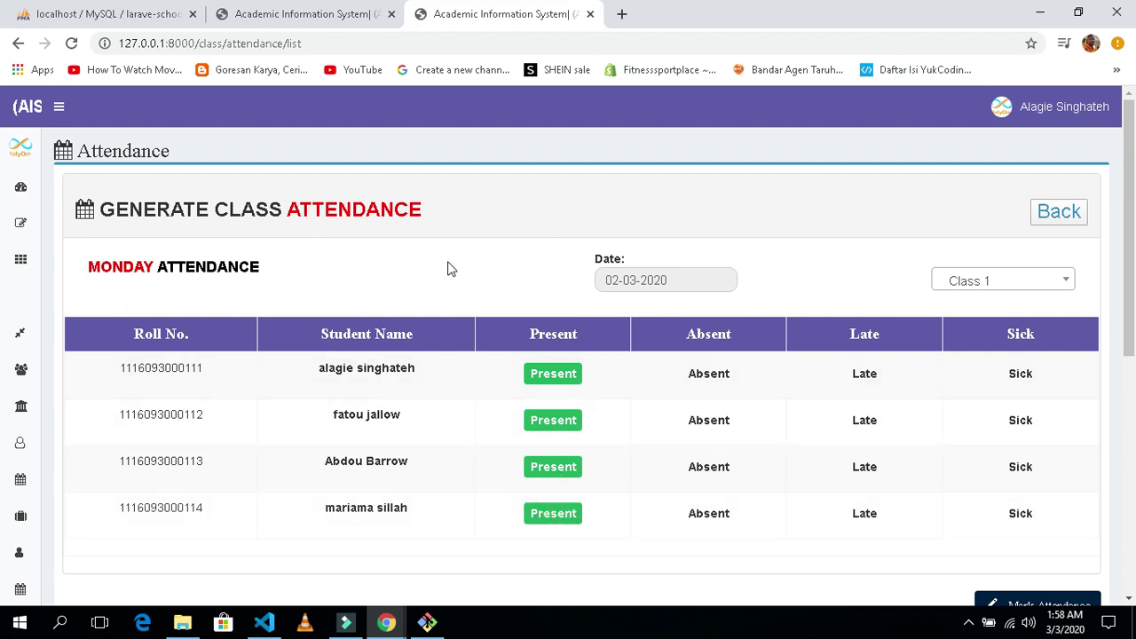
scroll(1009, 561, "down", 1)
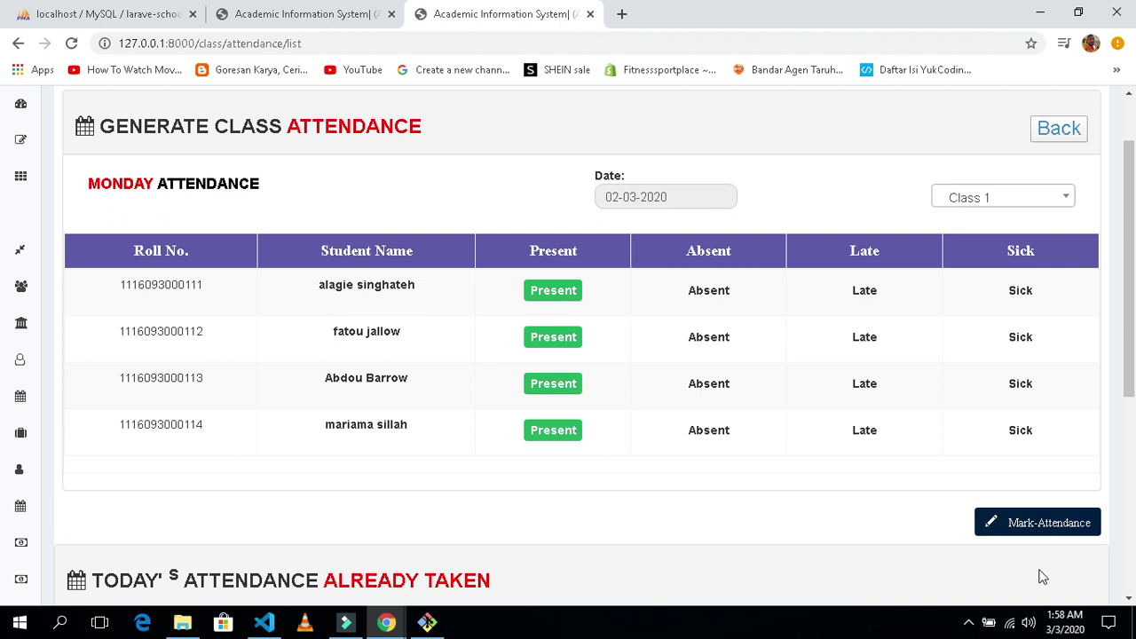
left_click(1030, 523)
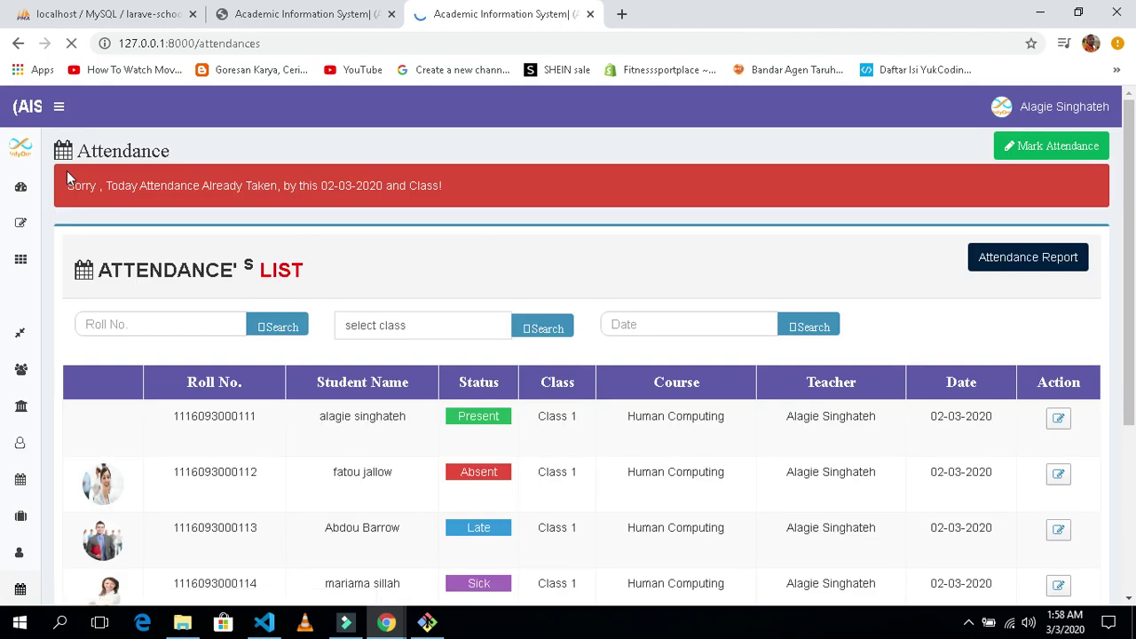
Step: Read the 'Attendance Already Taken' warning and its date
left_click_drag(64, 185, 329, 183)
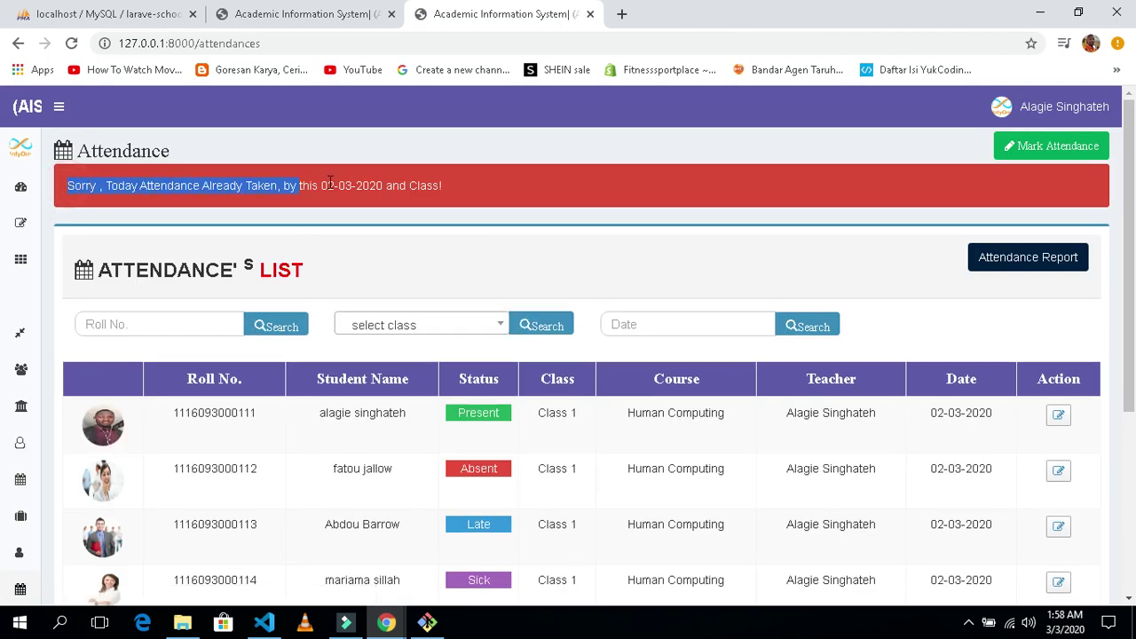
left_click(452, 189)
mouse_move(321, 186)
left_mouse_down()
mouse_move(394, 185)
mouse_move(51, 199)
left_mouse_up()
scroll(393, 246, "down", 2)
scroll(416, 329, "down", 2)
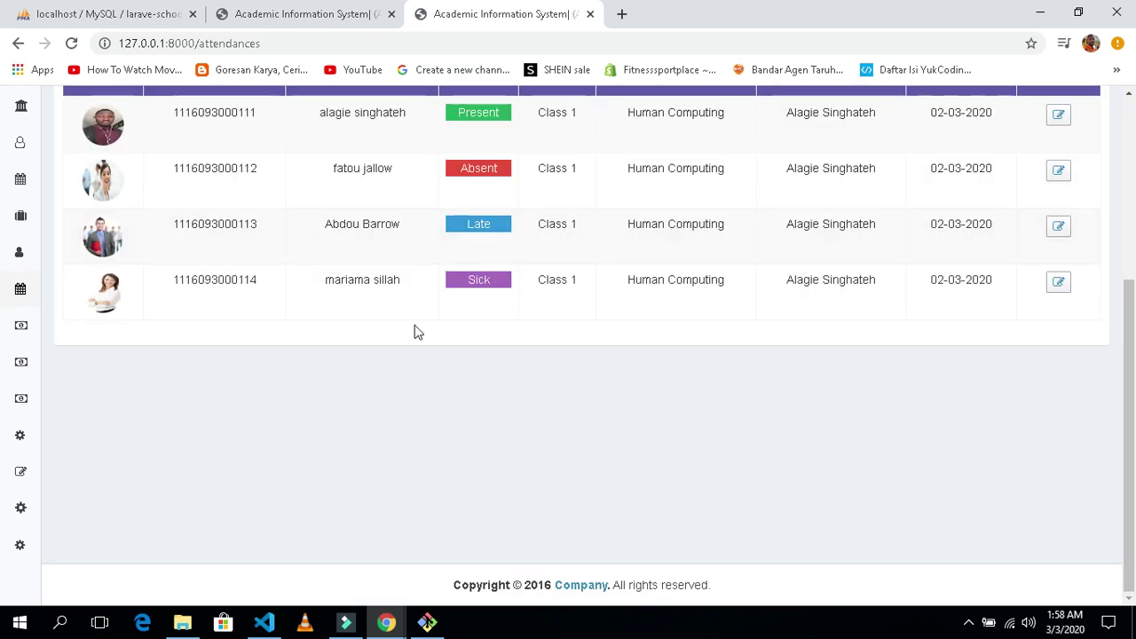
scroll(393, 409, "up", 2)
scroll(643, 388, "up", 2)
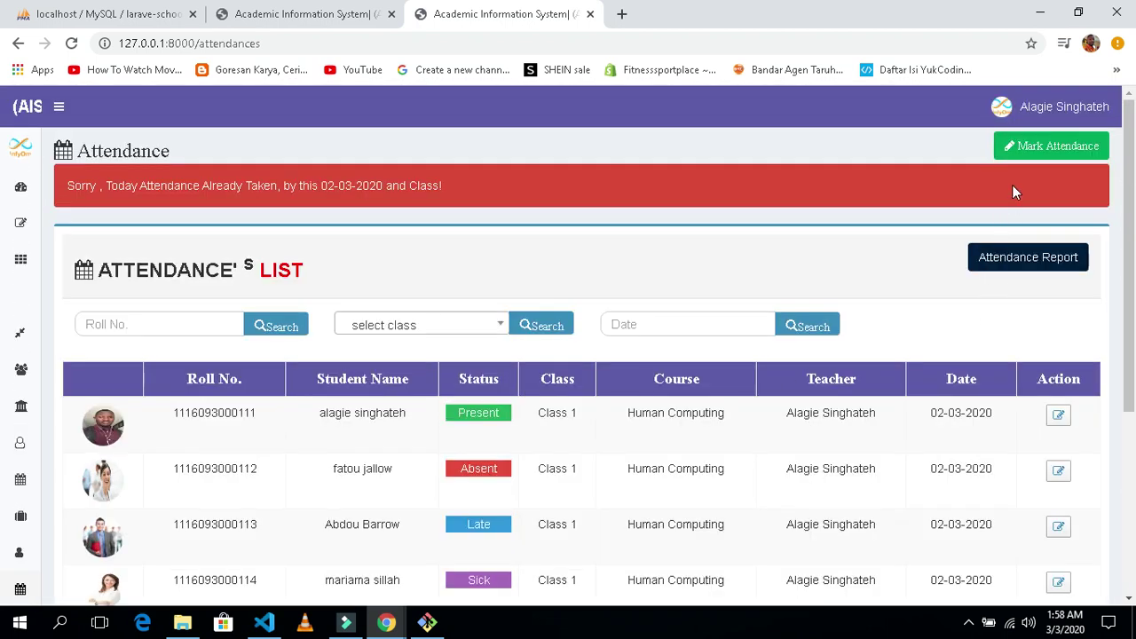
scroll(607, 450, "down", 2)
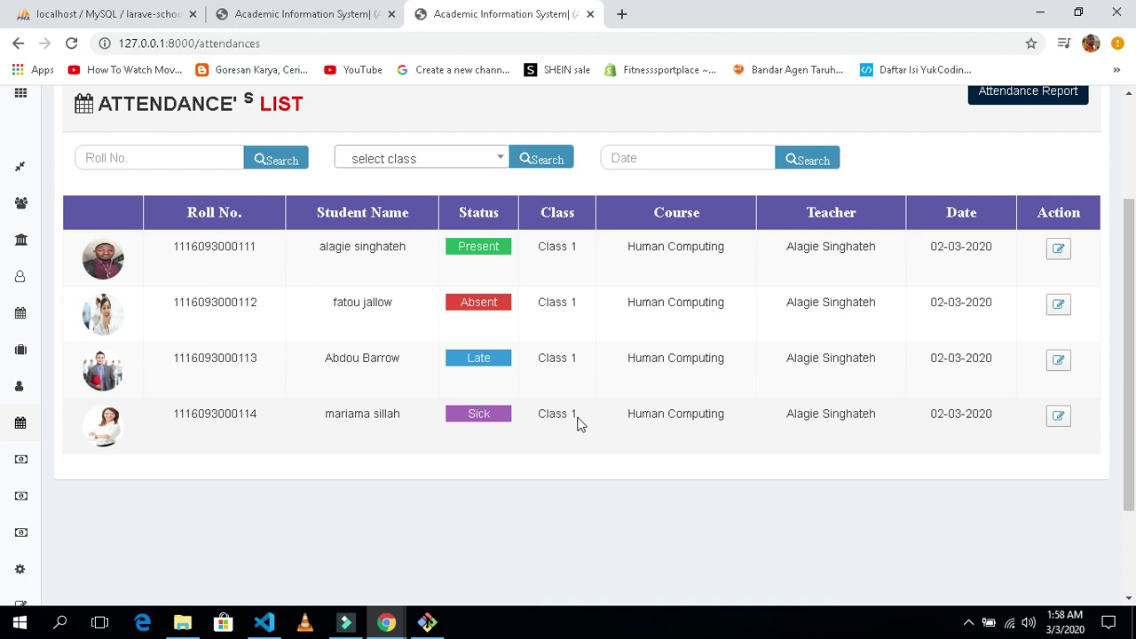
Step: Inspect the existing Class 1 rows and dates, then open and close the yearly attendance report form
mouse_move(577, 424)
left_mouse_down()
mouse_move(573, 279)
mouse_move(546, 249)
left_mouse_up()
left_click(574, 273)
left_click(577, 276)
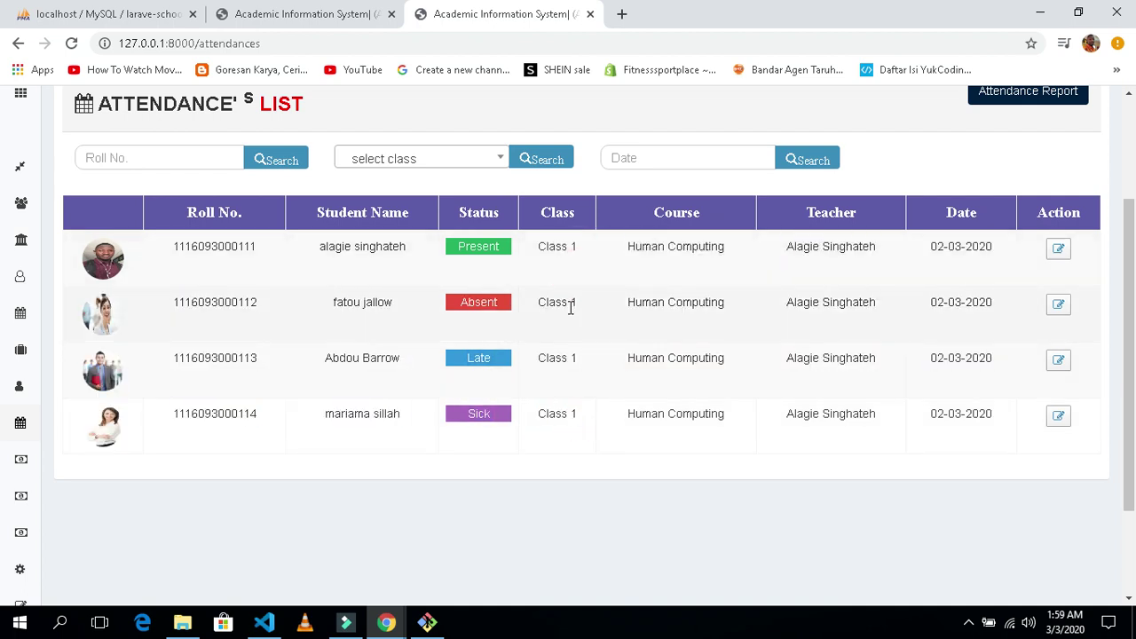
left_click_drag(1002, 256, 918, 258)
left_click(916, 274)
scroll(926, 322, "up", 2)
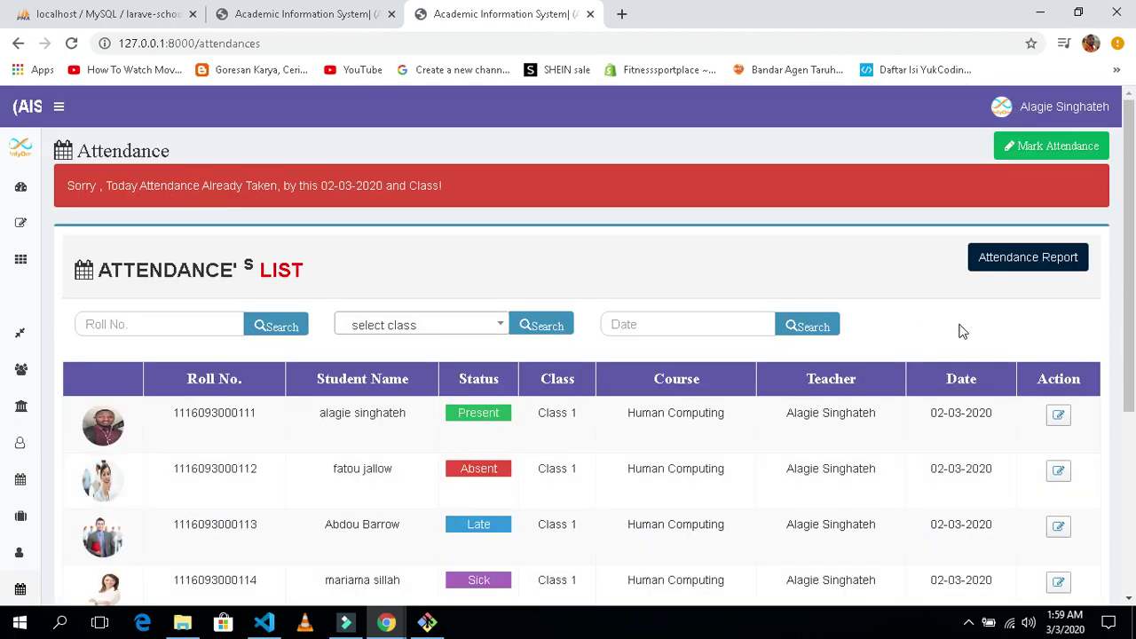
left_click(1039, 257)
left_click(897, 332)
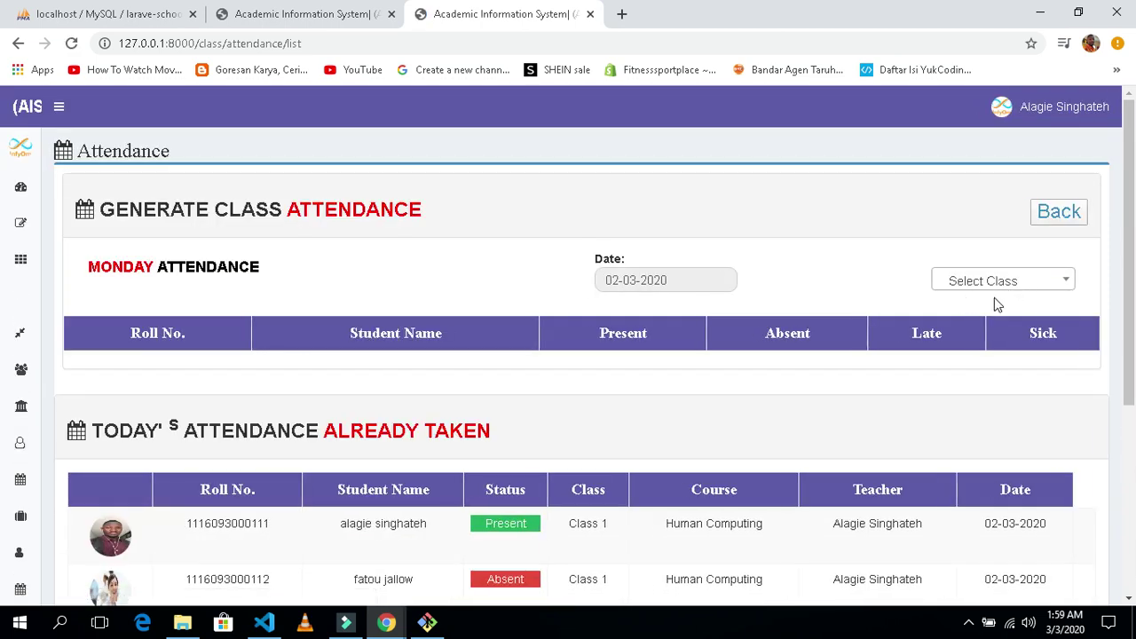
Step: Load Class 2's two students, mark both Present and submit for 02-03-2020
left_click(1016, 281)
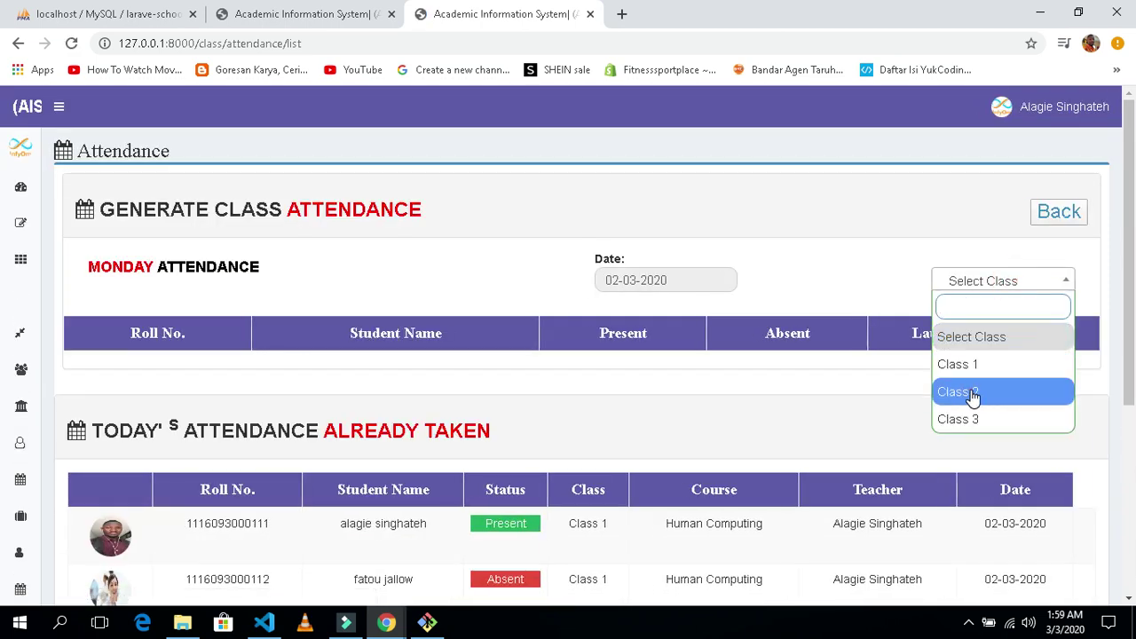
left_click(959, 395)
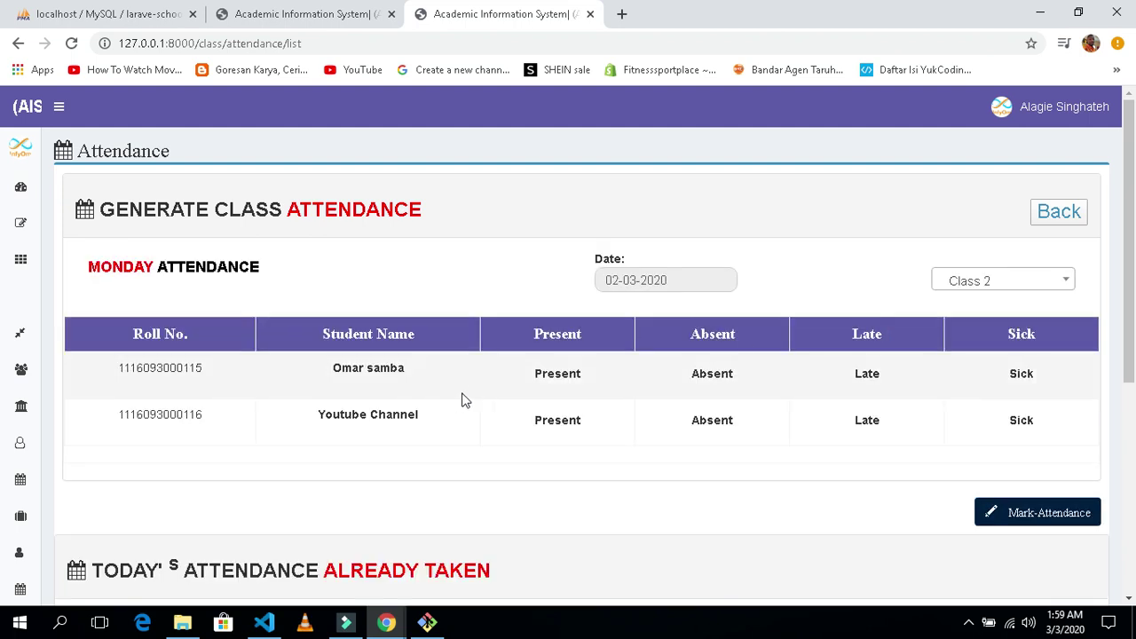
left_click_drag(330, 368, 436, 373)
left_click(428, 394)
left_click_drag(311, 415, 457, 434)
left_click(458, 430)
left_click(567, 377)
left_click(563, 420)
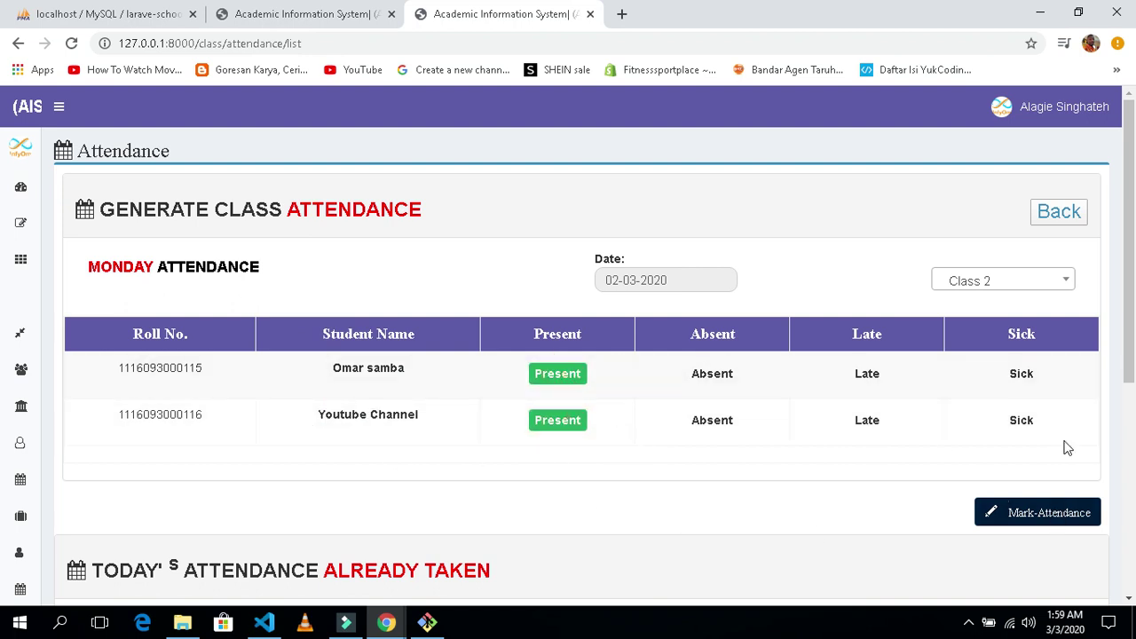
left_click(1045, 512)
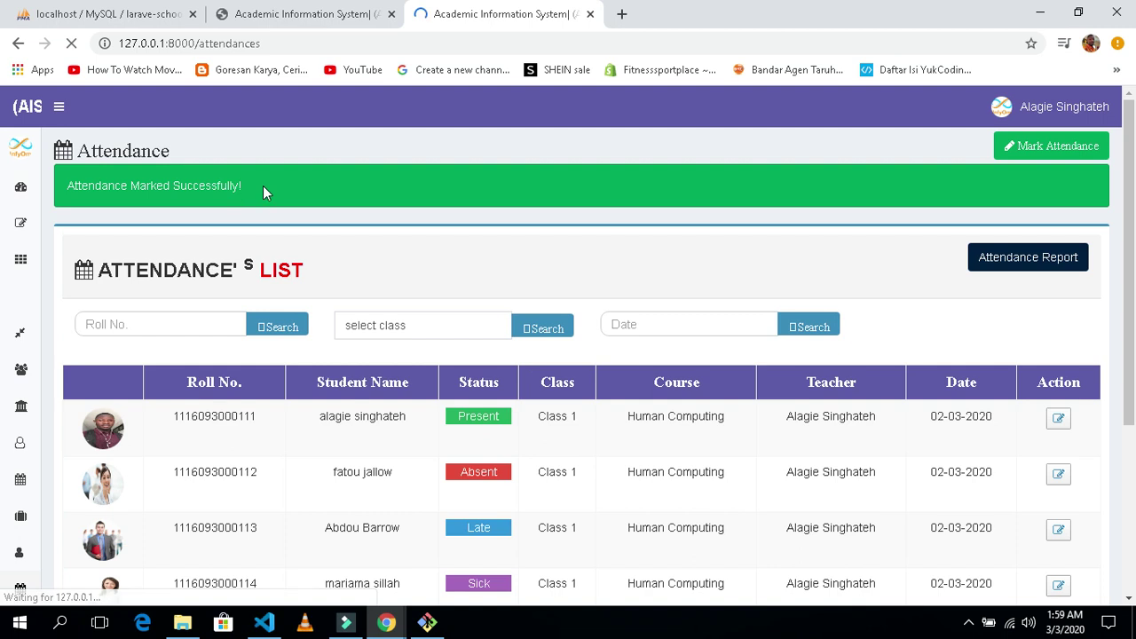
left_click_drag(256, 186, 66, 185)
left_click(297, 213)
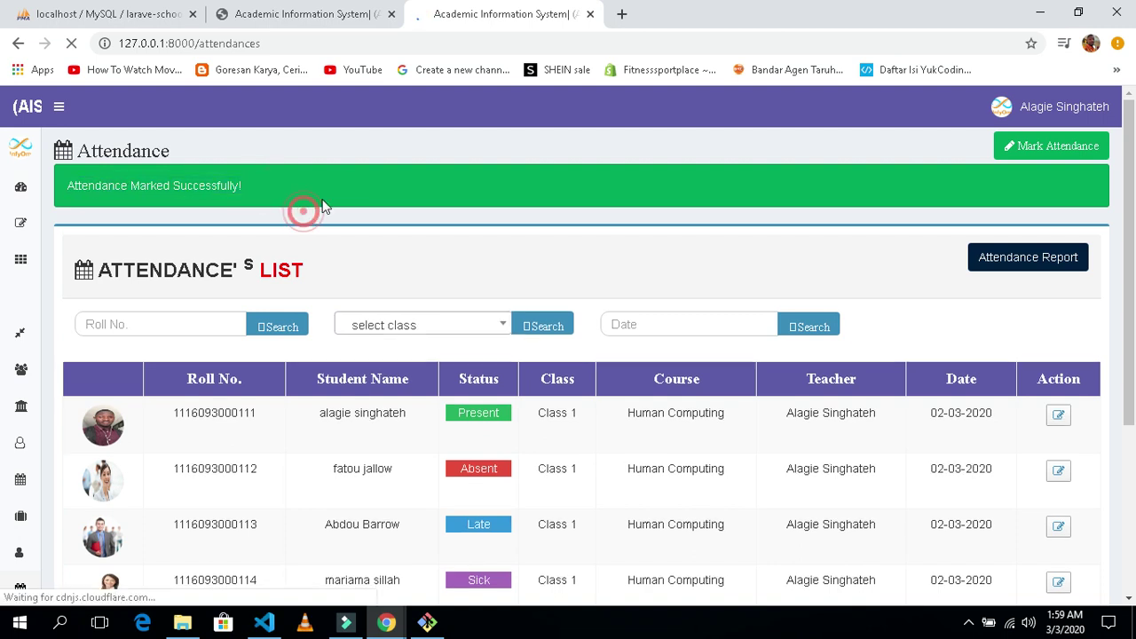
scroll(355, 183, "down", 5)
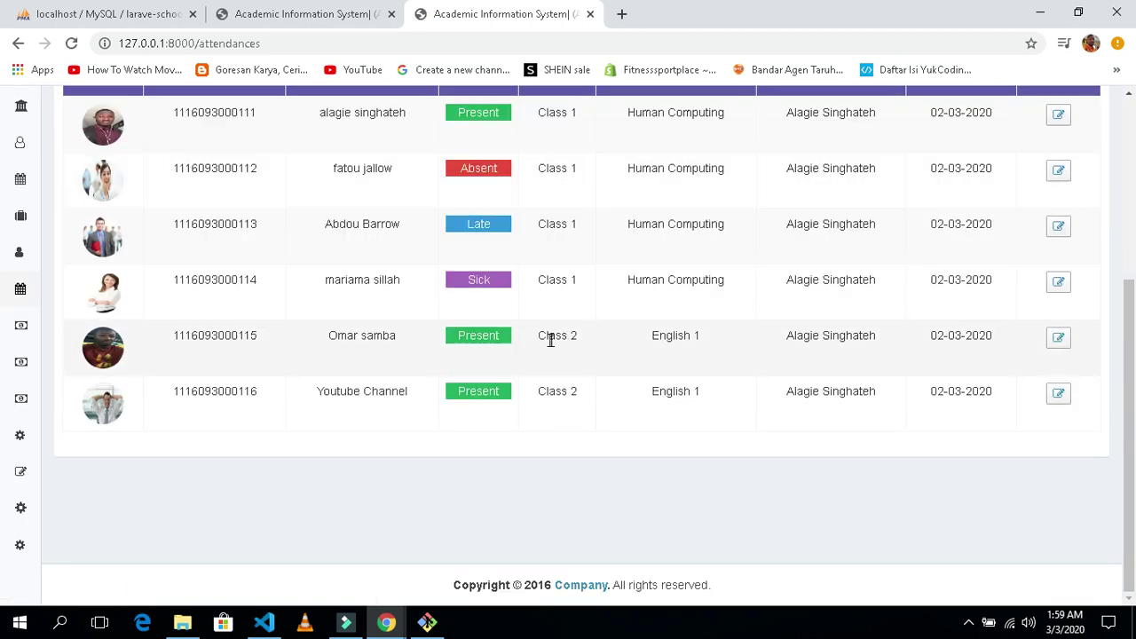
left_click_drag(535, 342, 609, 342)
left_click(555, 392)
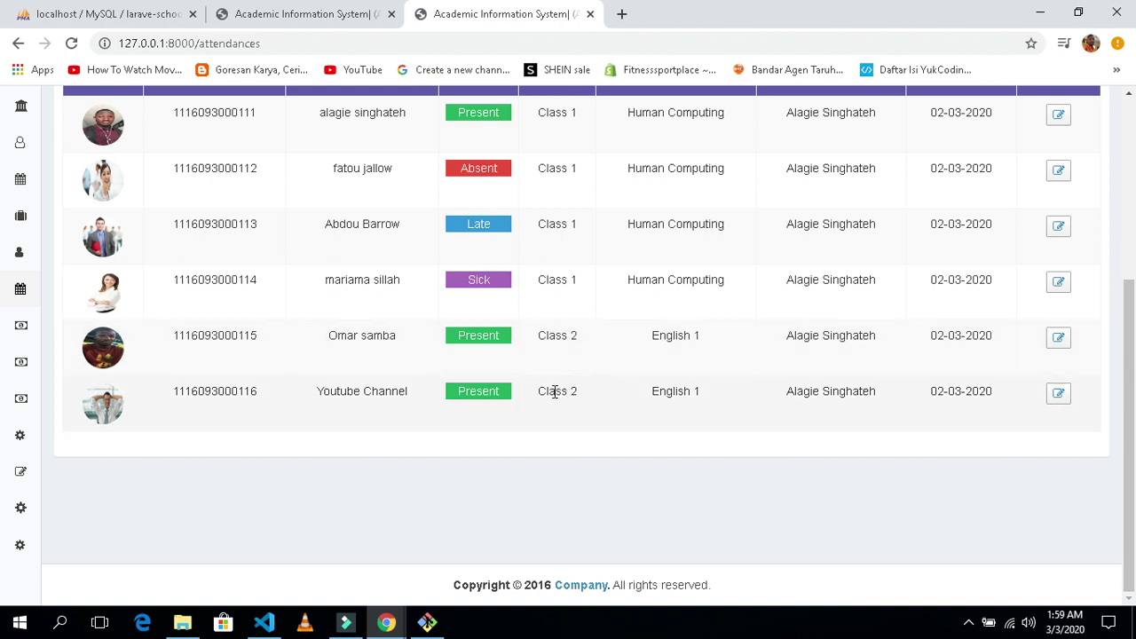
left_click_drag(540, 391, 609, 414)
left_click(597, 418)
scroll(607, 410, "up", 4)
scroll(585, 406, "down", 2)
scroll(577, 406, "up", 2)
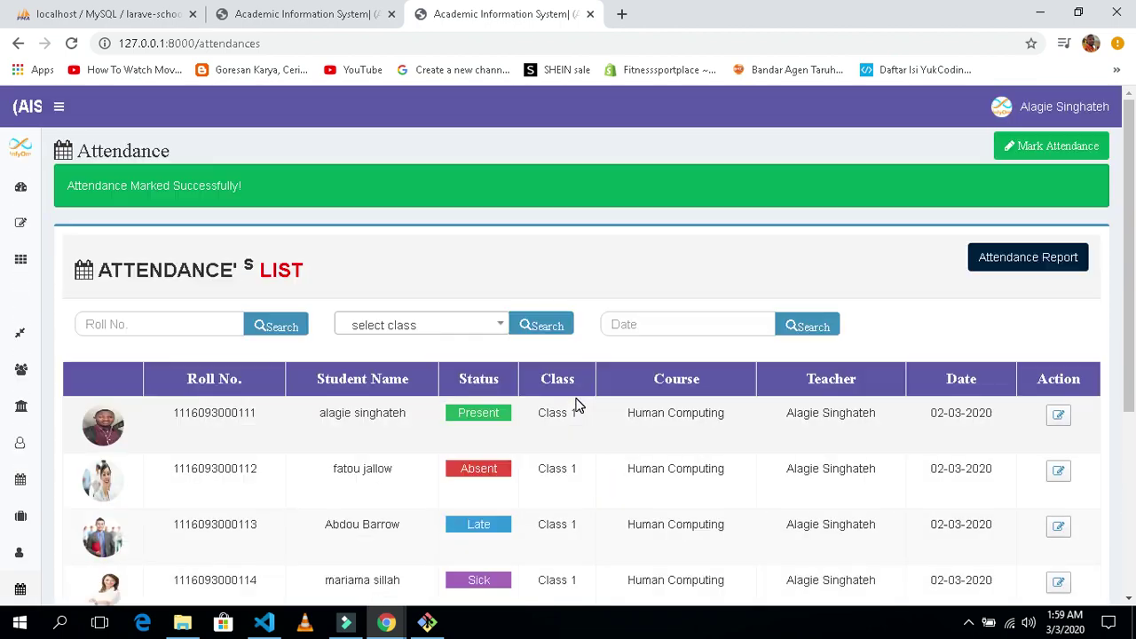
scroll(613, 355, "down", 1)
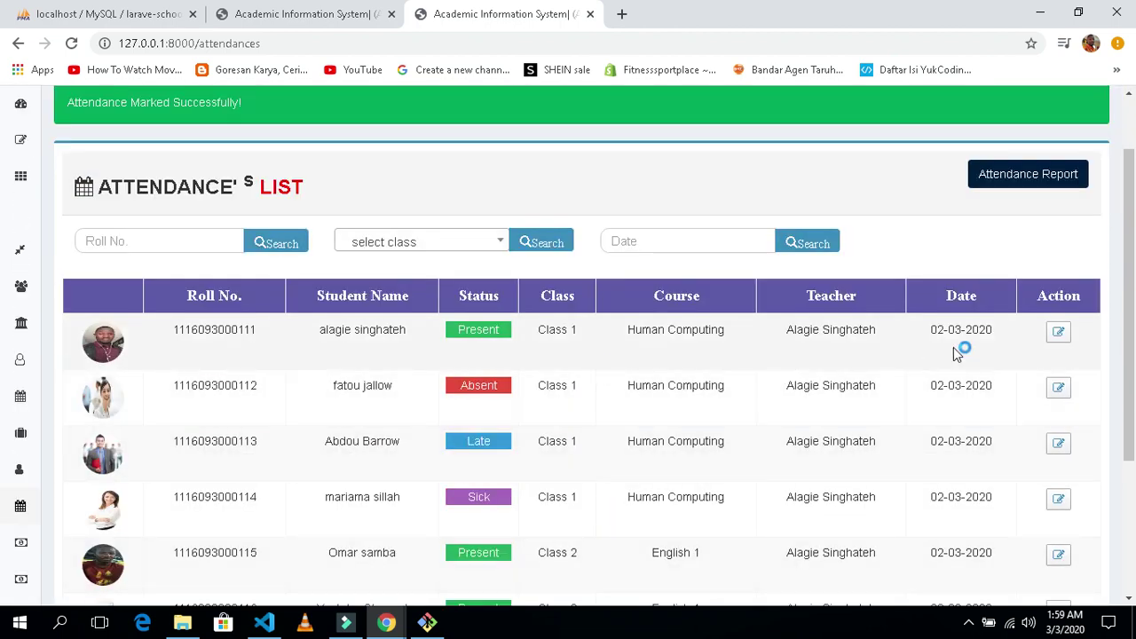
Step: Open the 02-03-2020 Class 1 attendance on the Update Class Attendance page
left_click(1059, 334)
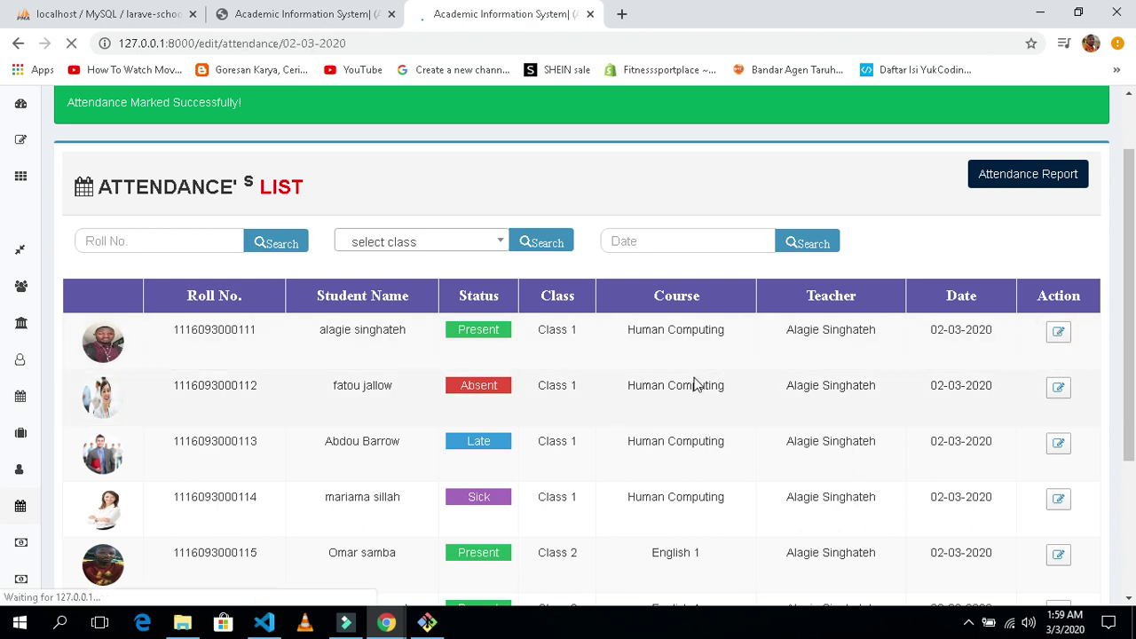
scroll(606, 377, "down", 2)
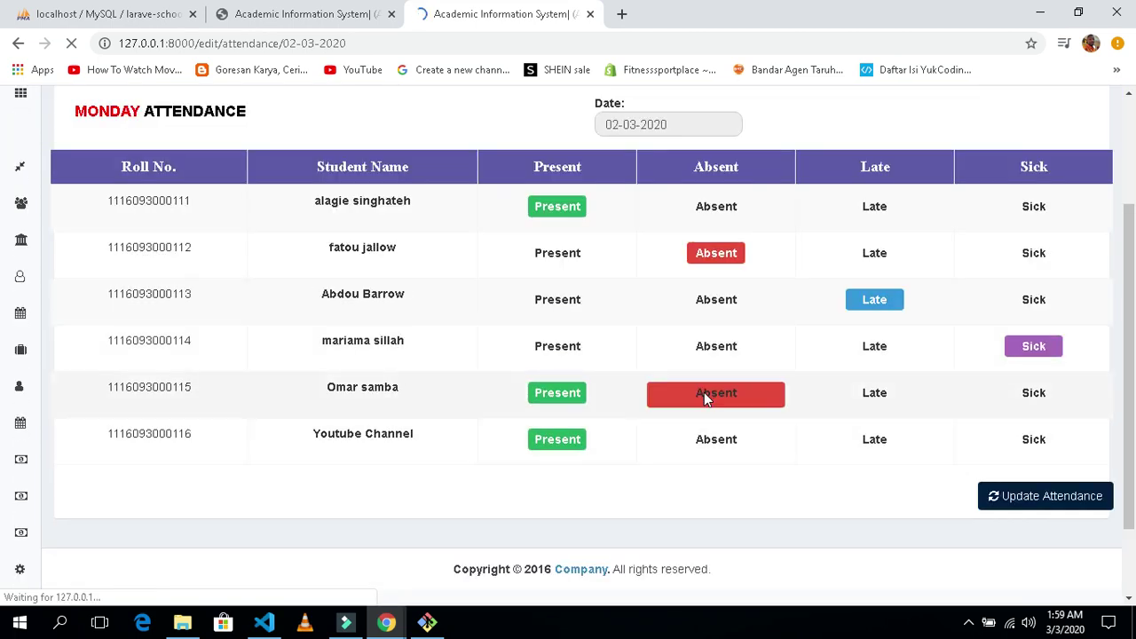
scroll(675, 409, "up", 2)
scroll(639, 400, "down", 1)
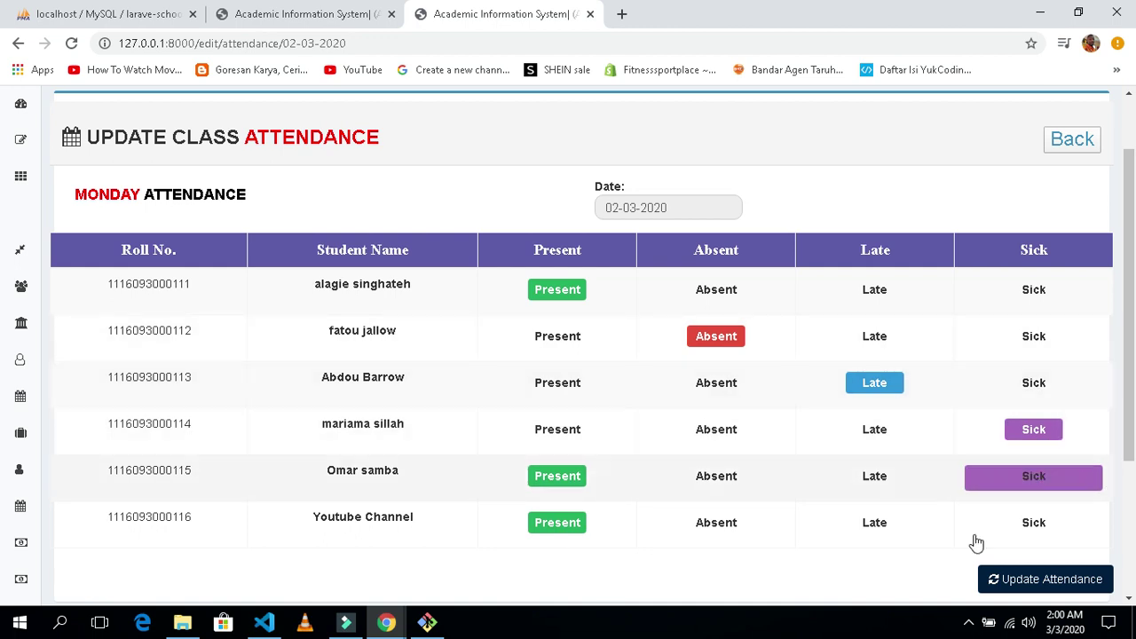
scroll(649, 453, "down", 1)
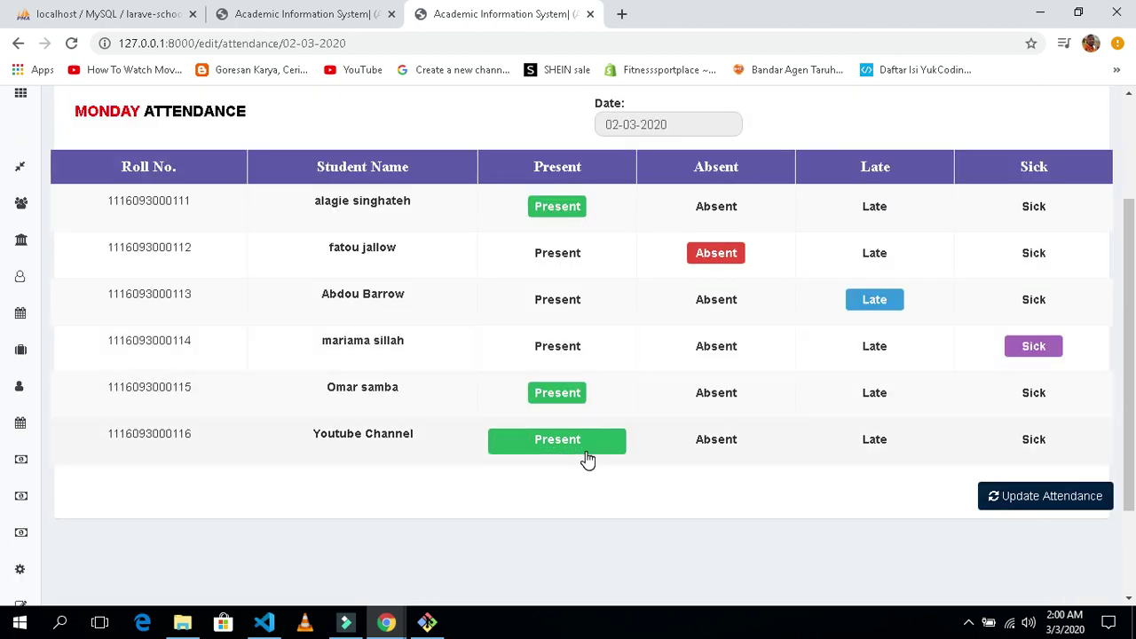
Step: Change the second, third and fourth students to Present and save the update
left_click(707, 257)
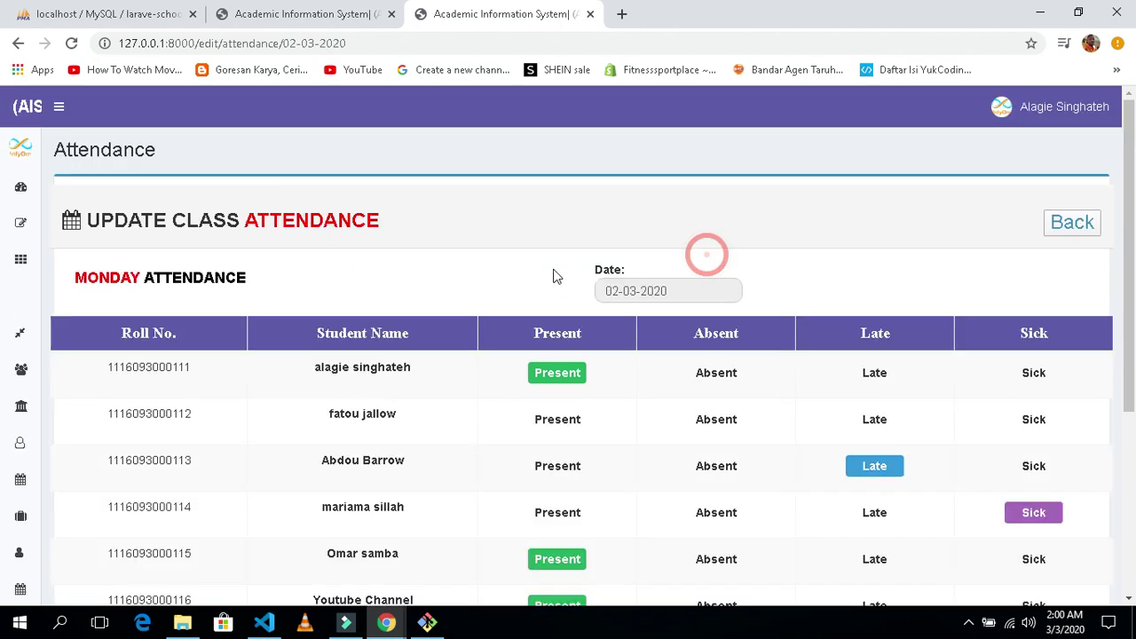
left_click(568, 426)
left_click(868, 471)
left_click(557, 468)
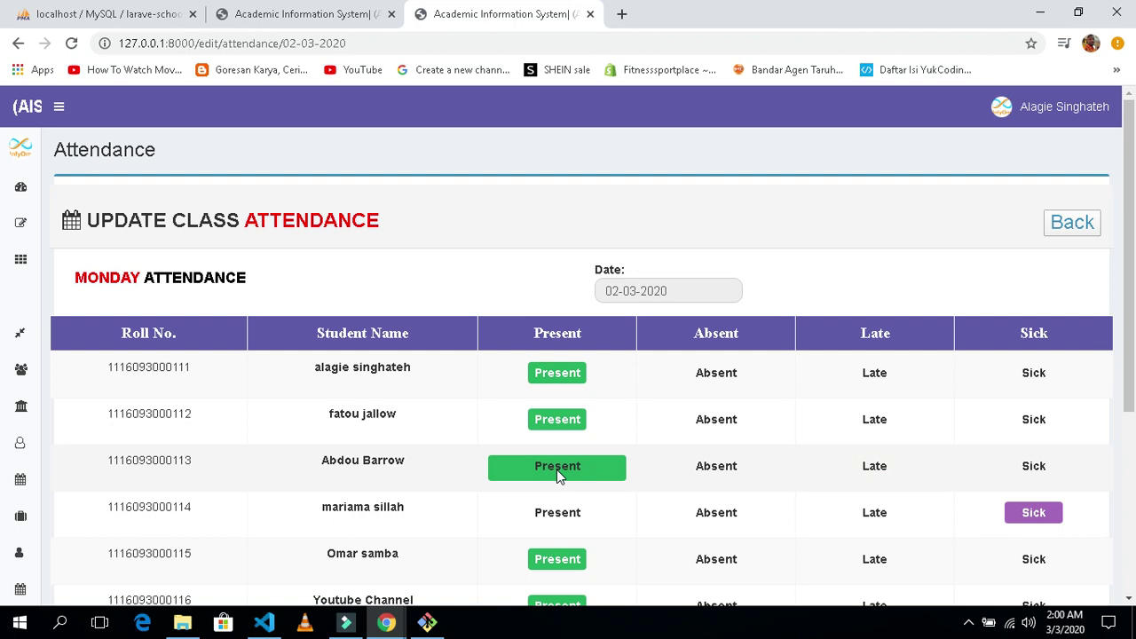
left_click(1056, 521)
left_click(557, 512)
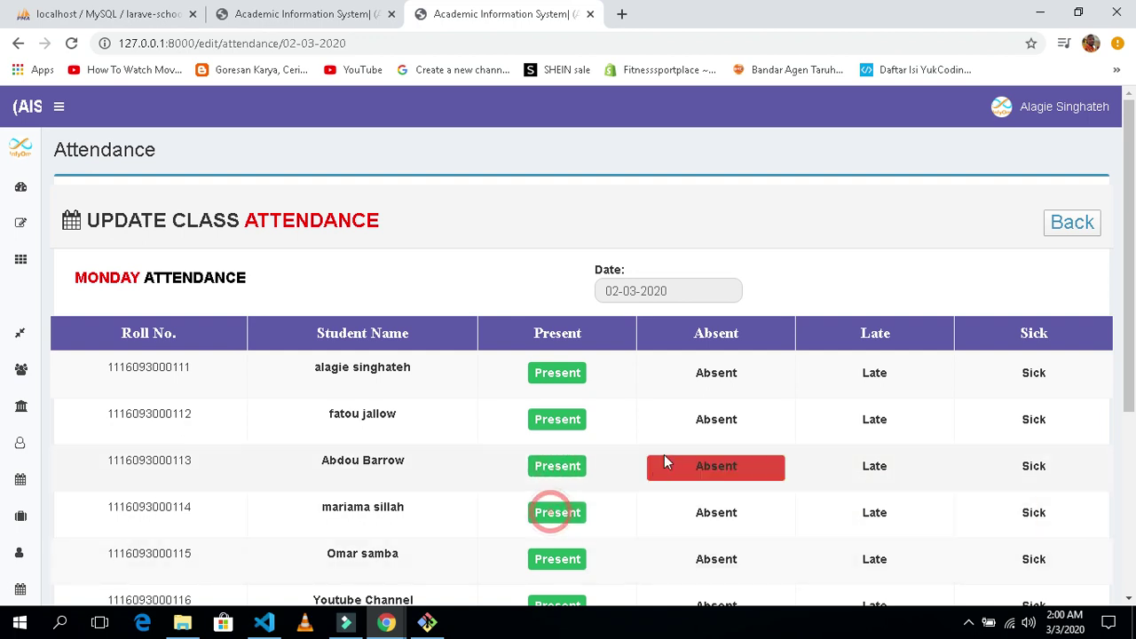
scroll(618, 556, "down", 2)
left_click(1030, 498)
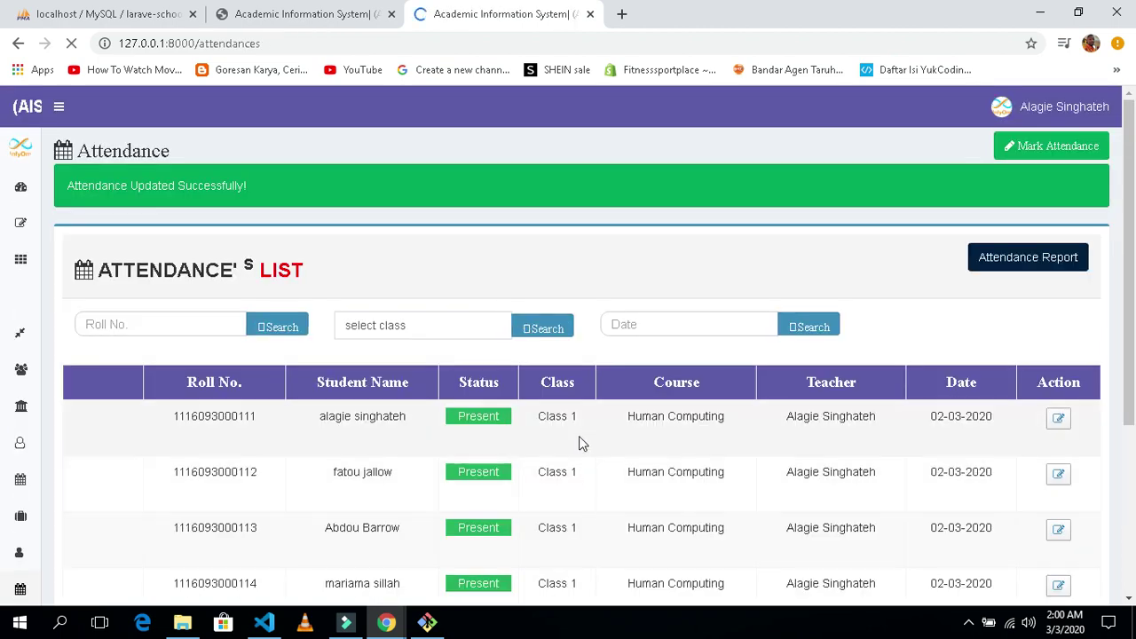
Step: Filter the attendance list to Class 1
scroll(581, 442, "down", 3)
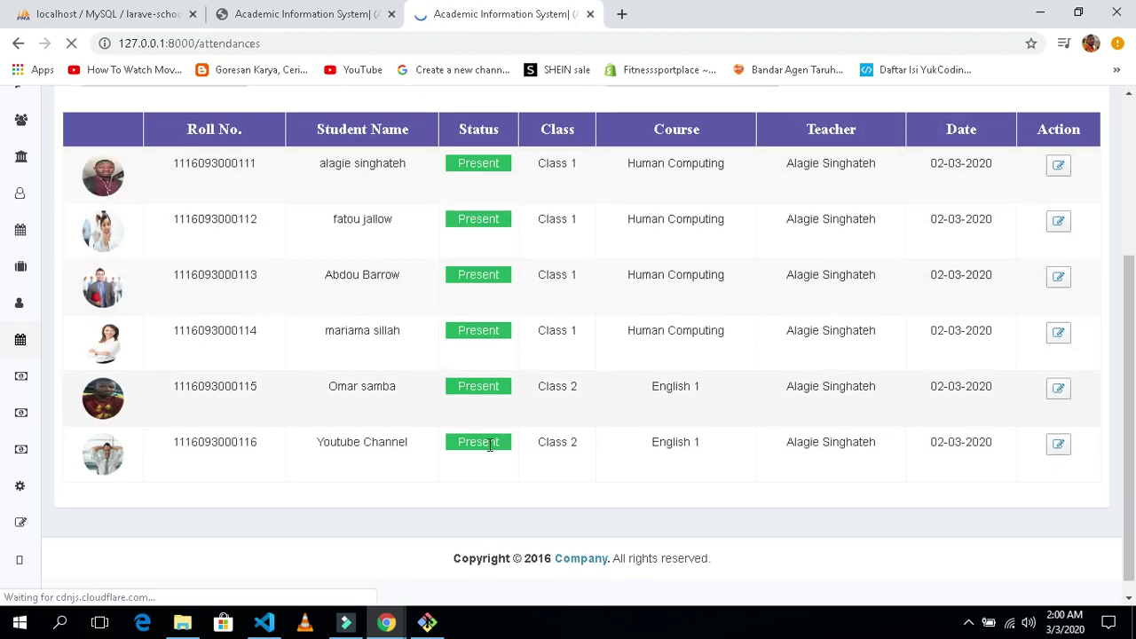
scroll(482, 470, "down", 1)
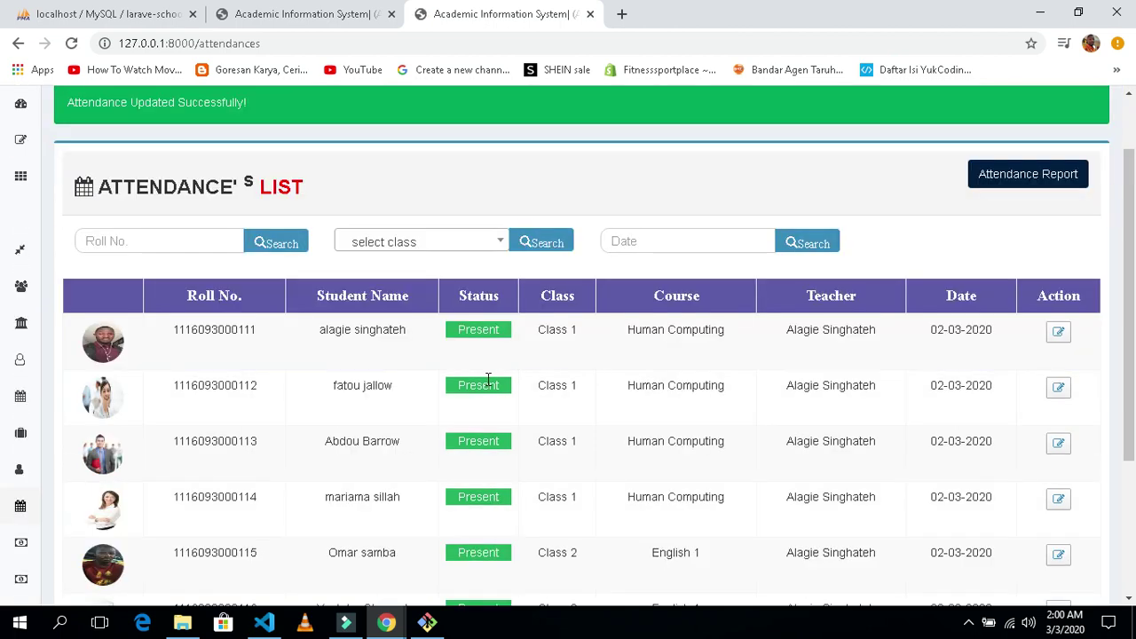
scroll(482, 498, "down", 1)
scroll(482, 510, "down", 1)
scroll(481, 509, "up", 1)
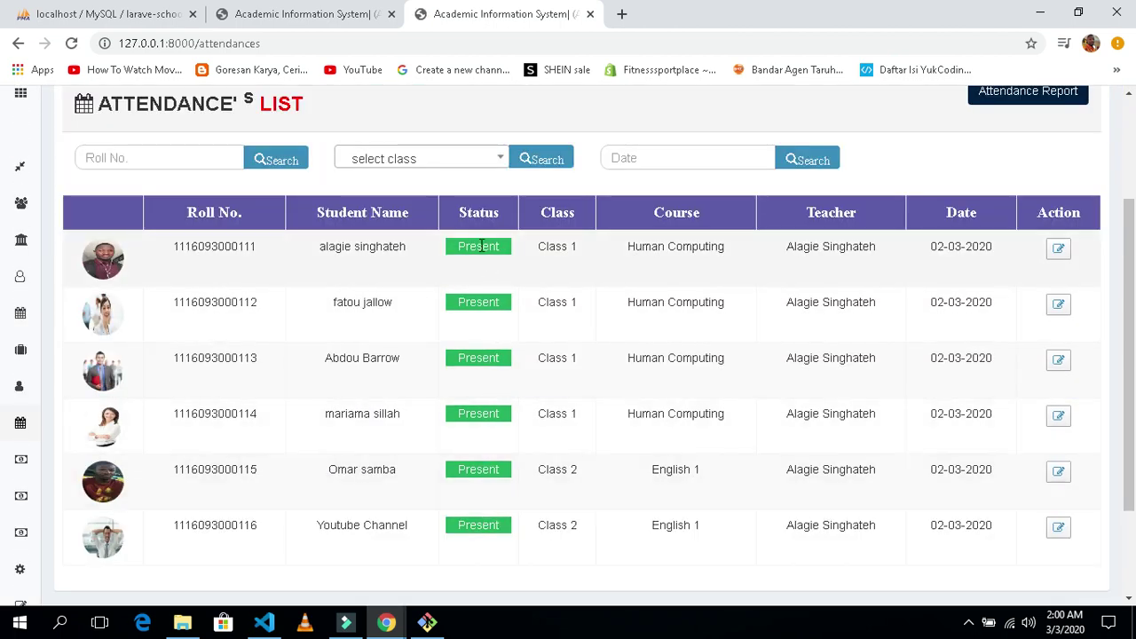
scroll(502, 532, "down", 2)
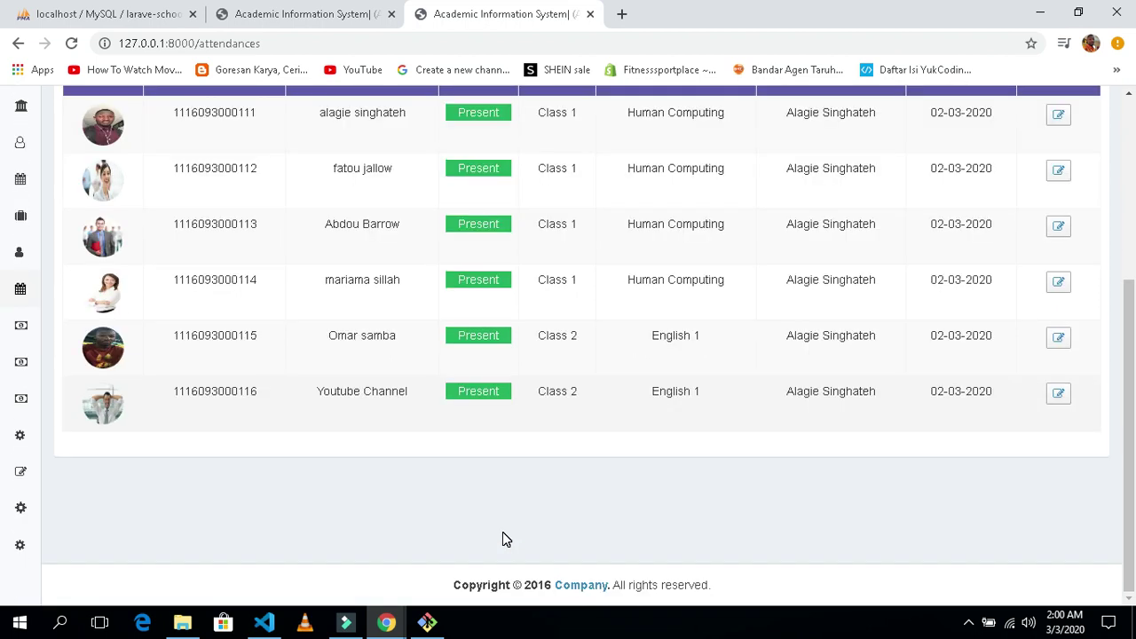
scroll(503, 532, "up", 1)
scroll(504, 530, "up", 2)
left_click(479, 277)
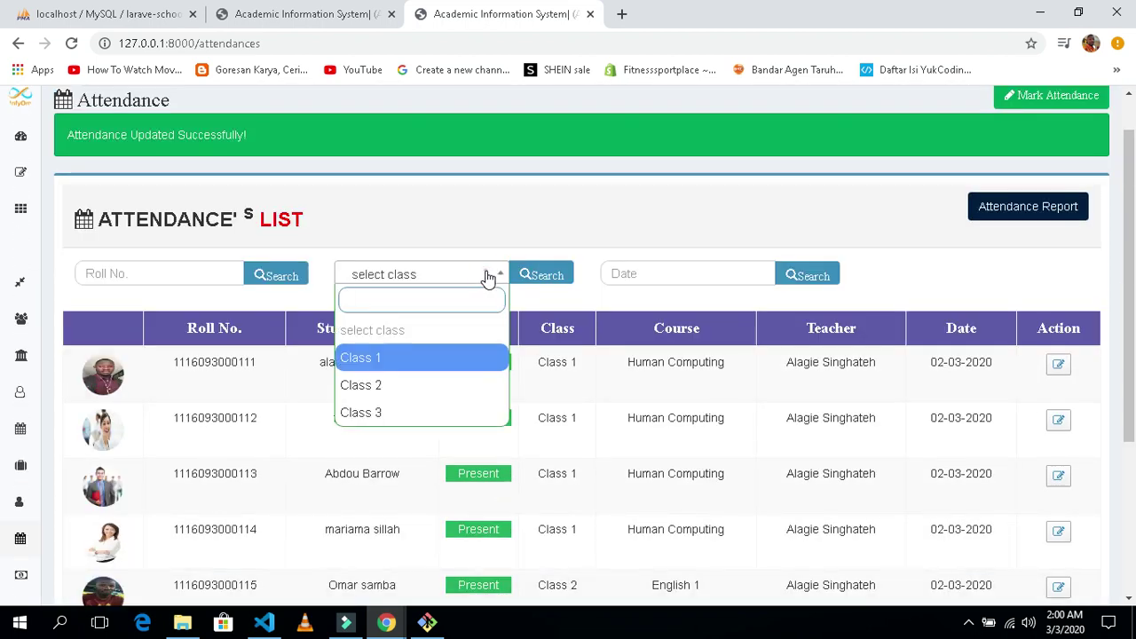
left_click(393, 360)
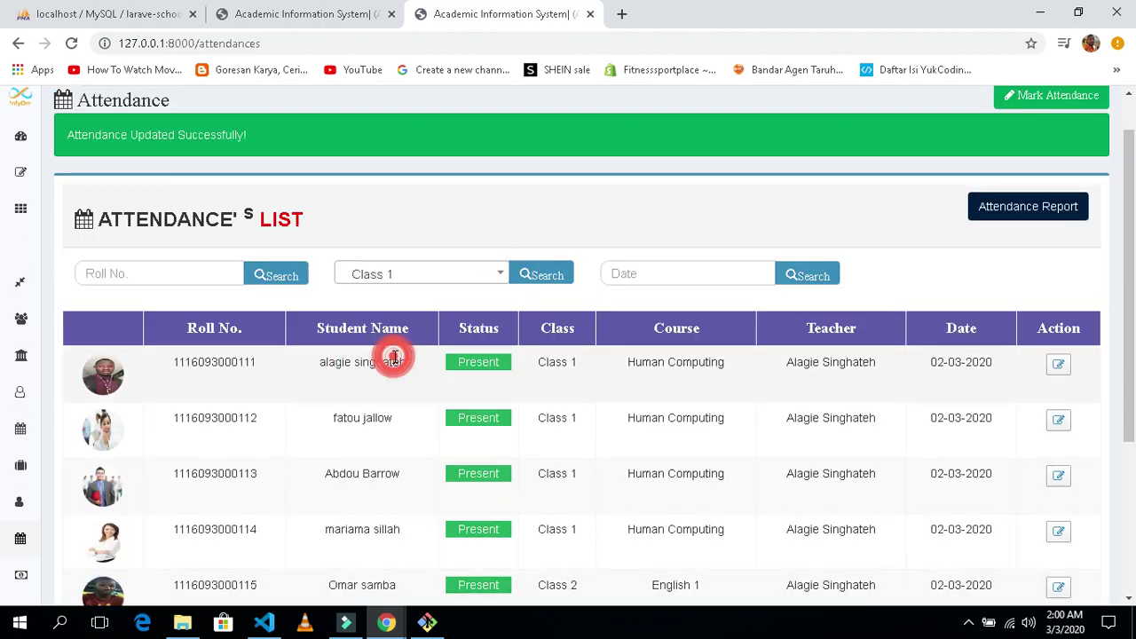
left_click(532, 278)
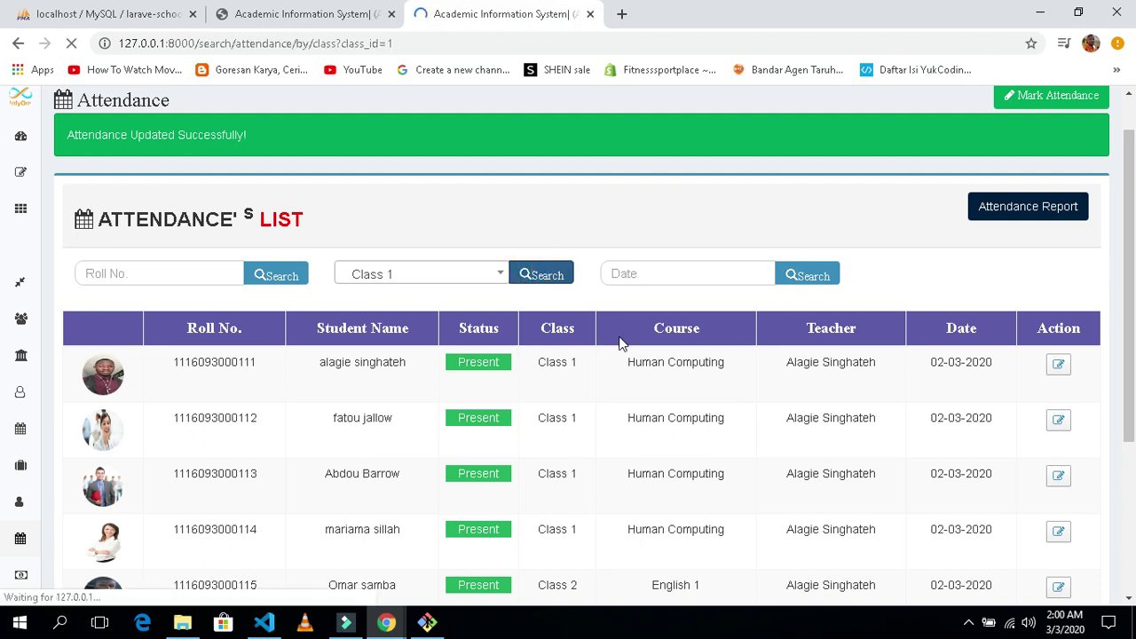
Step: Switch the class filter to Class 2 and search again
scroll(568, 426, "down", 2)
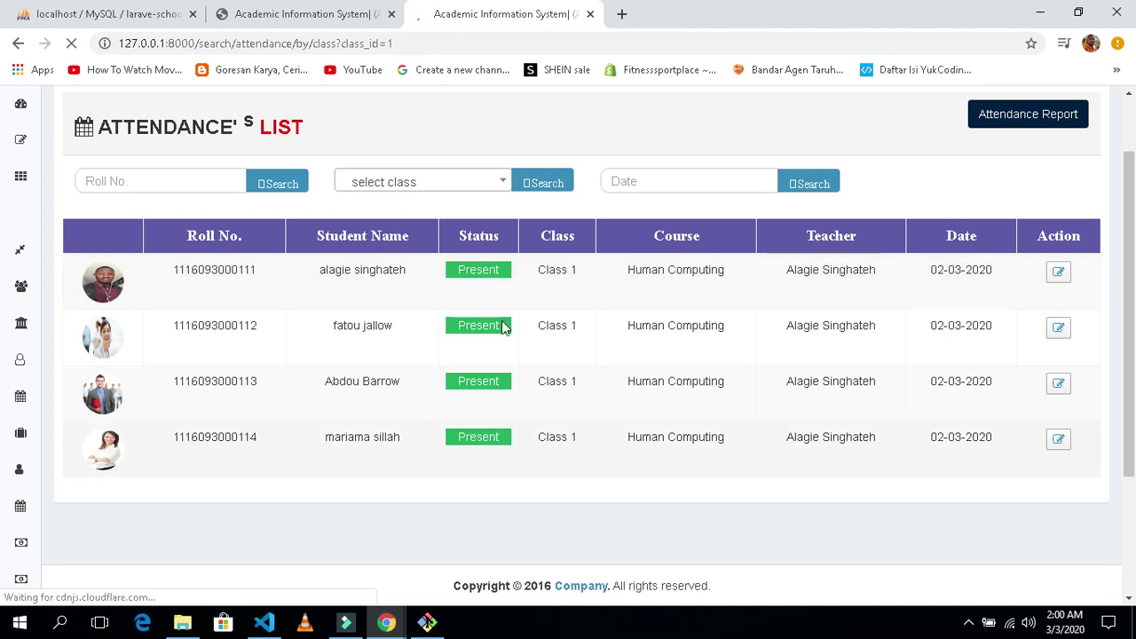
scroll(512, 501, "up", 1)
scroll(377, 371, "down", 1)
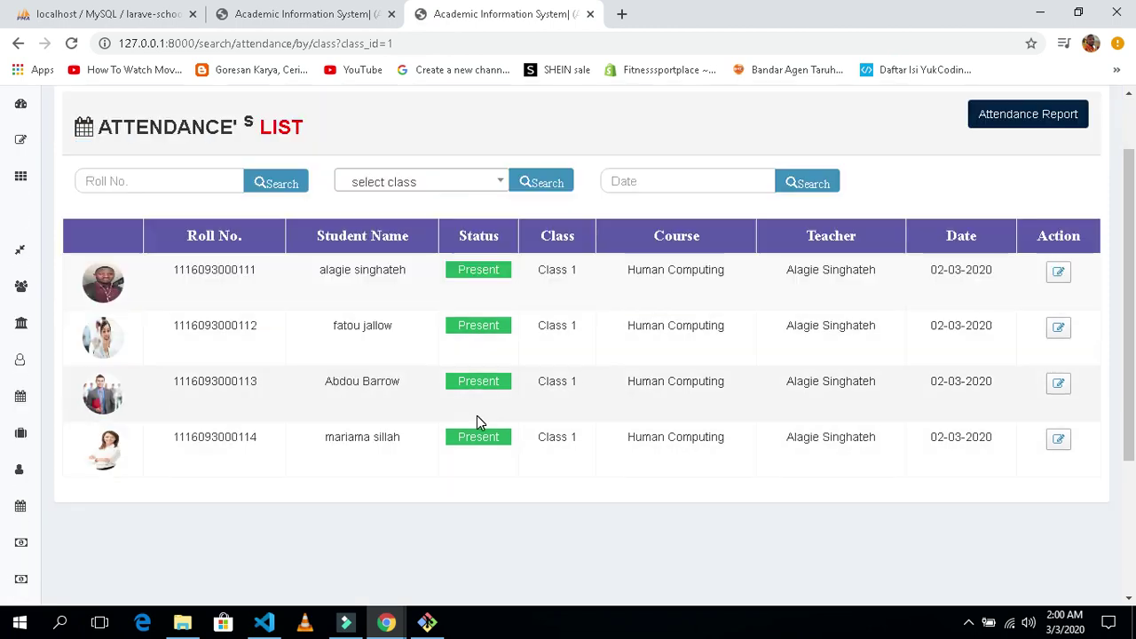
left_click(482, 184)
left_click(405, 293)
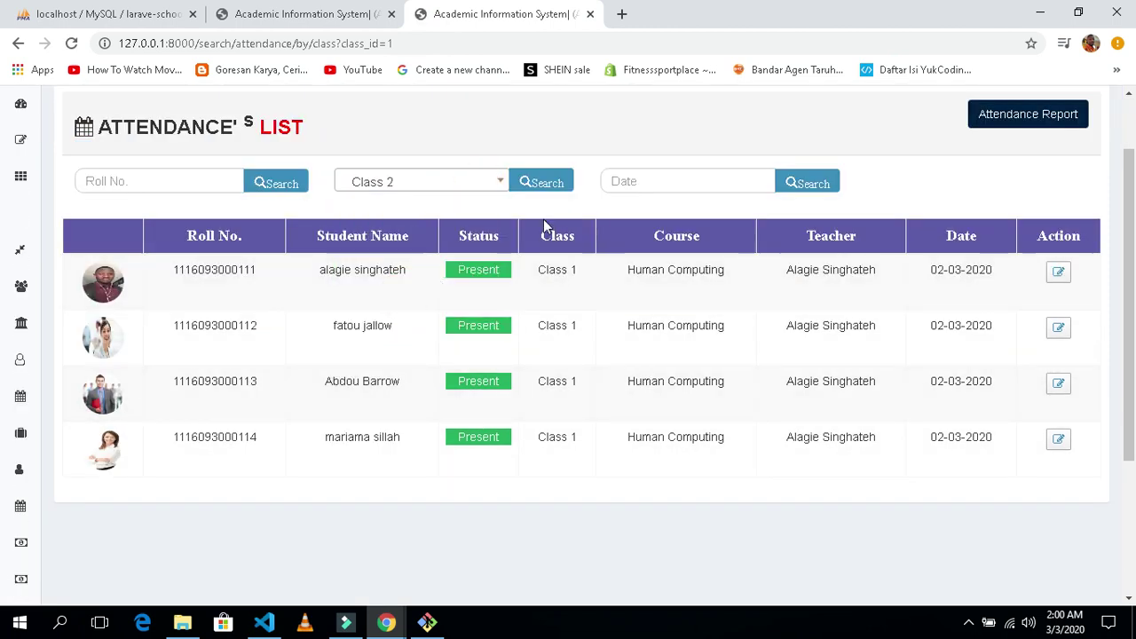
left_click(543, 183)
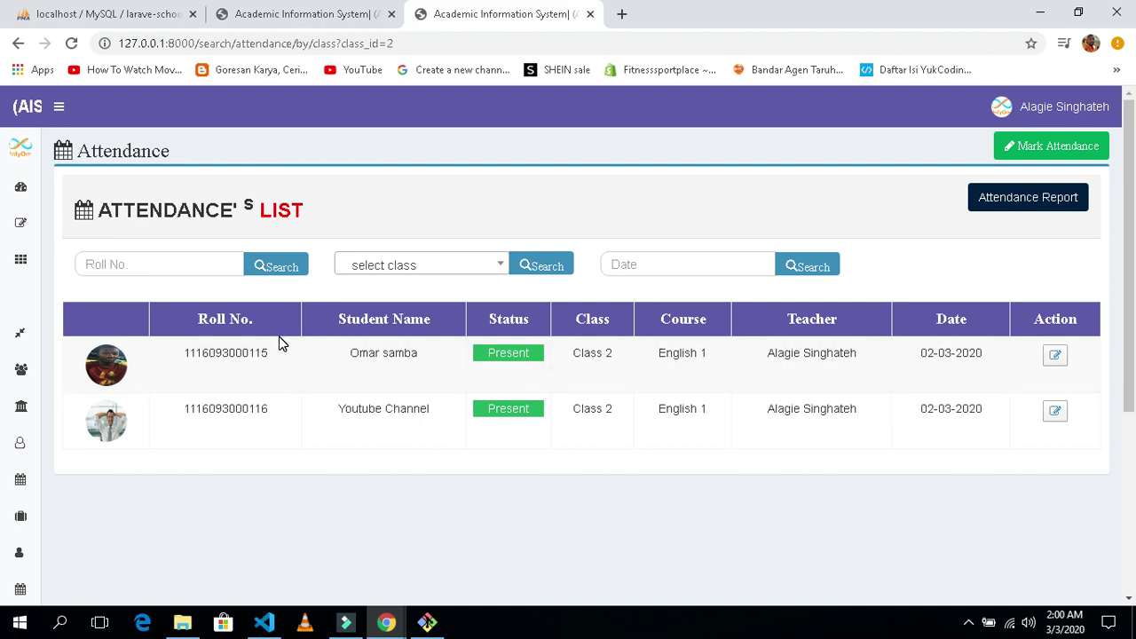
Step: Search the attendance list by the student's roll number to find the single record
left_click(218, 265)
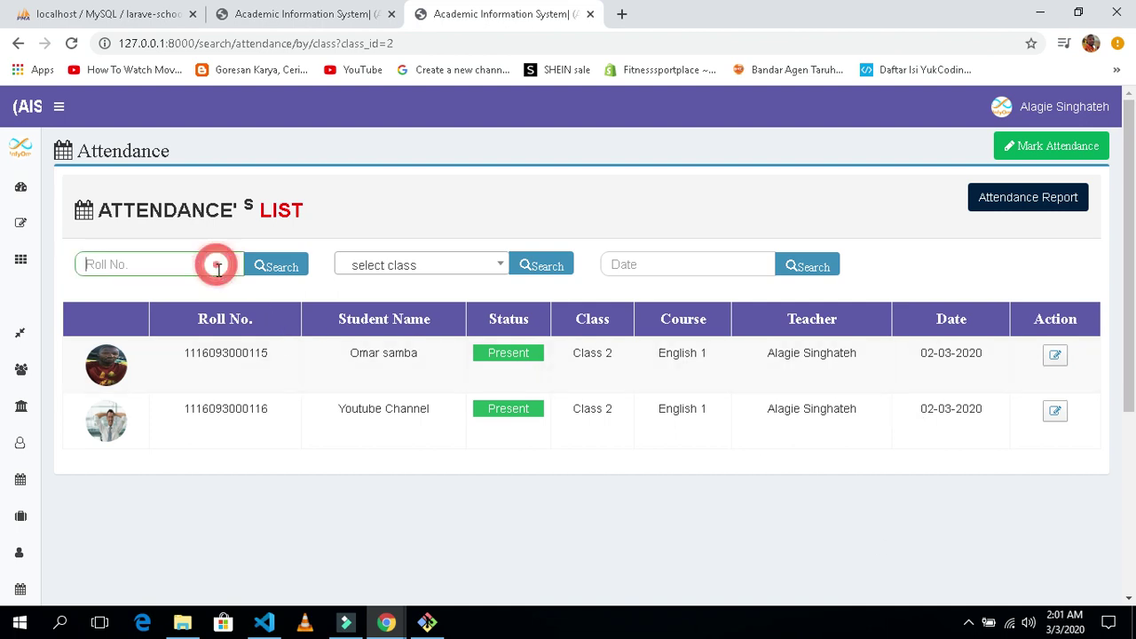
left_click(189, 266)
left_click(270, 277)
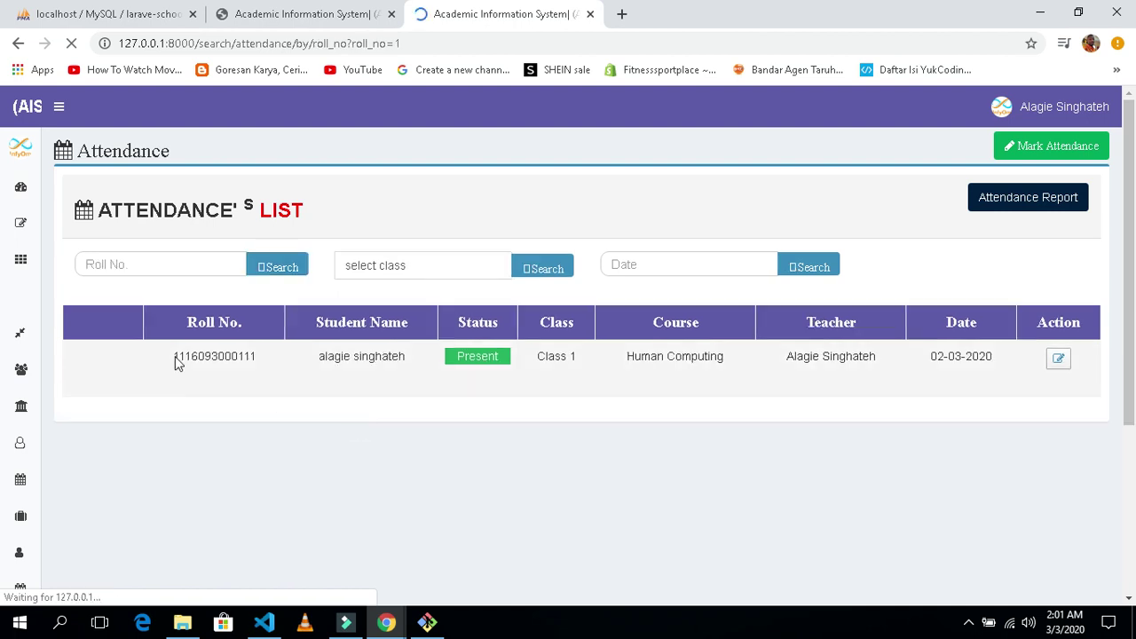
left_click_drag(174, 355, 263, 361)
left_click(272, 386)
left_click(152, 268)
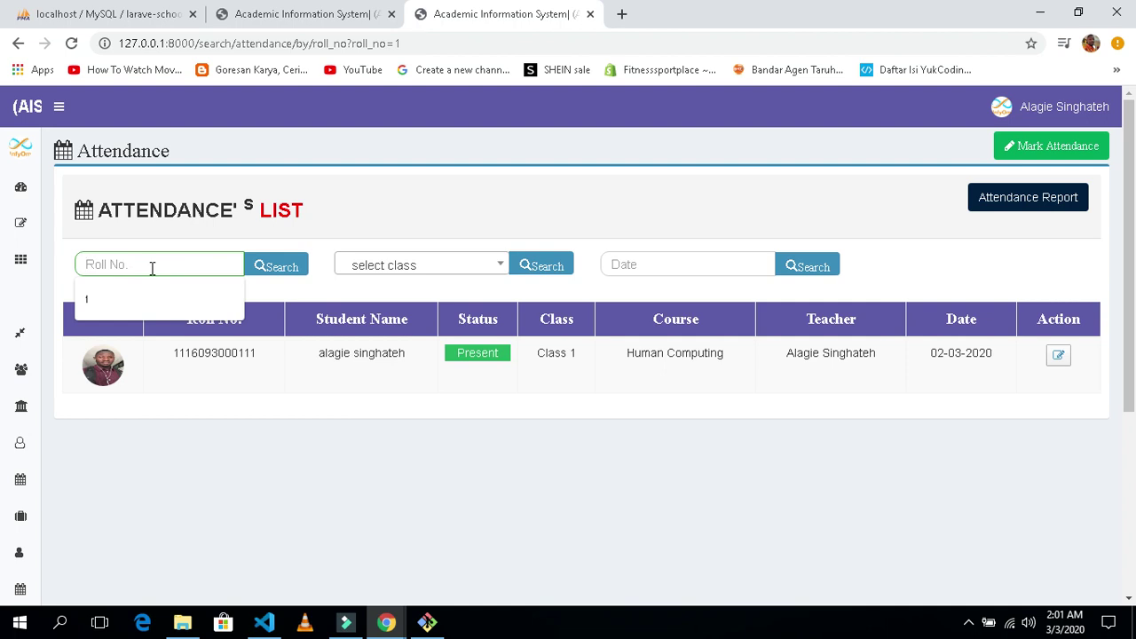
type("6")
left_click(275, 269)
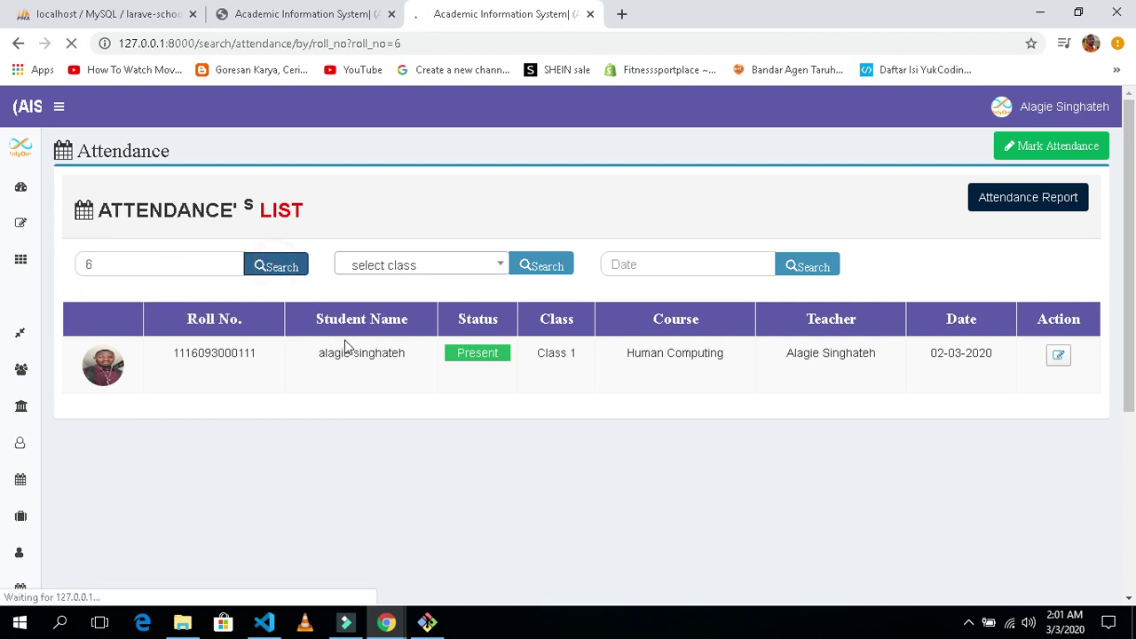
left_click_drag(176, 359, 283, 355)
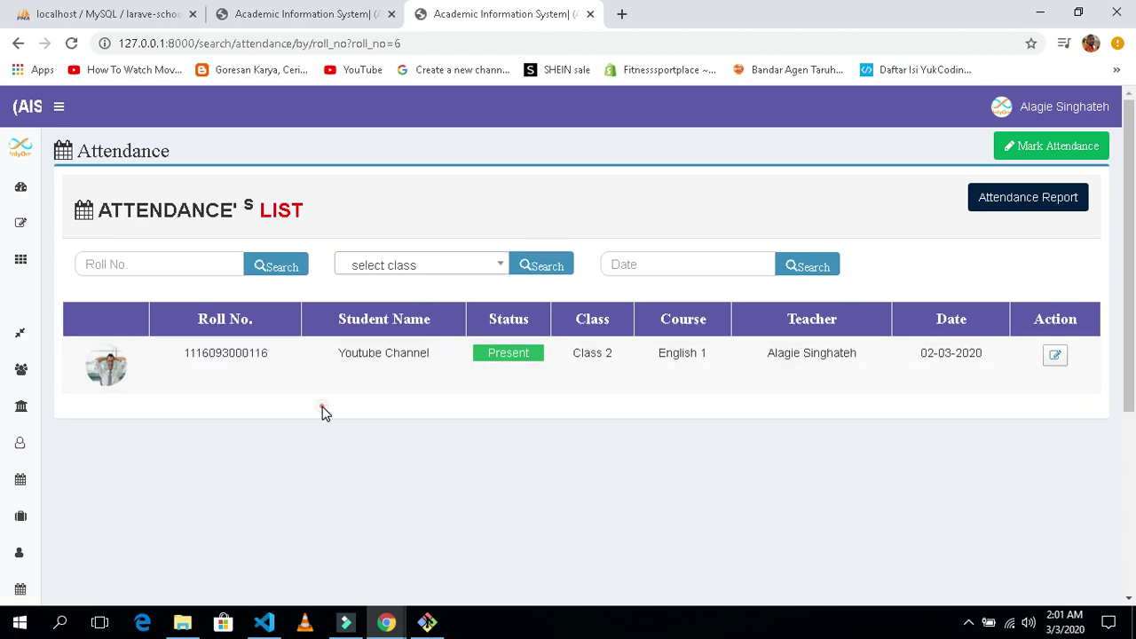
Step: Click into the Date filter field and leave it without setting a date
left_click(648, 266)
left_click(699, 269)
left_click(686, 222)
left_click(713, 268)
left_click(923, 271)
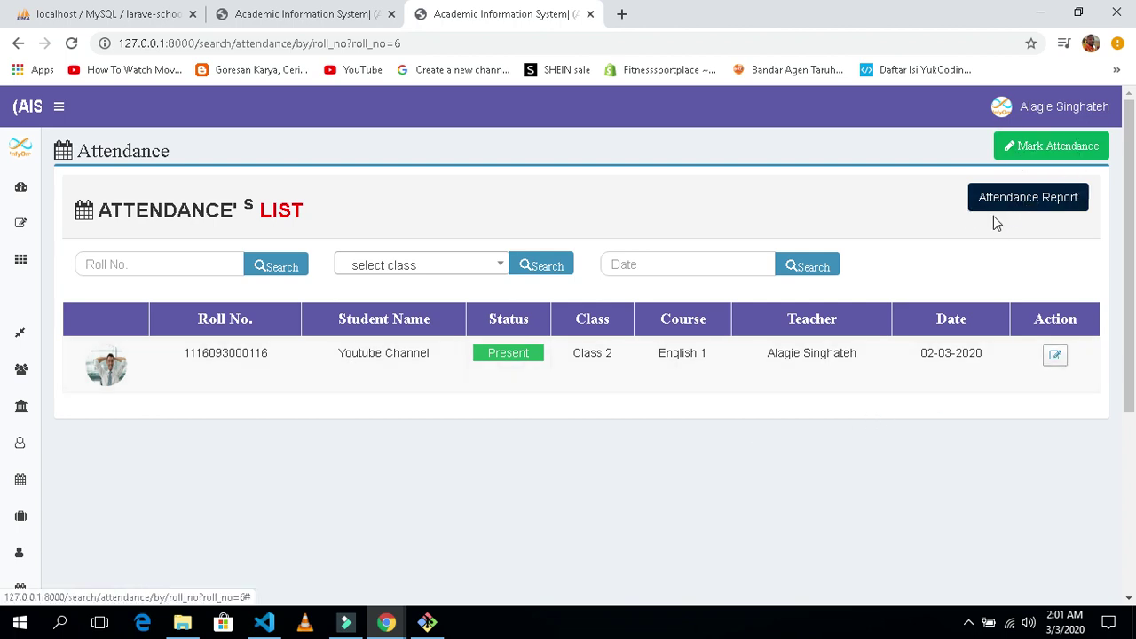
Step: Print the Class Wise attendance report for Class 1 and open the downloaded PDF
left_click(1051, 202)
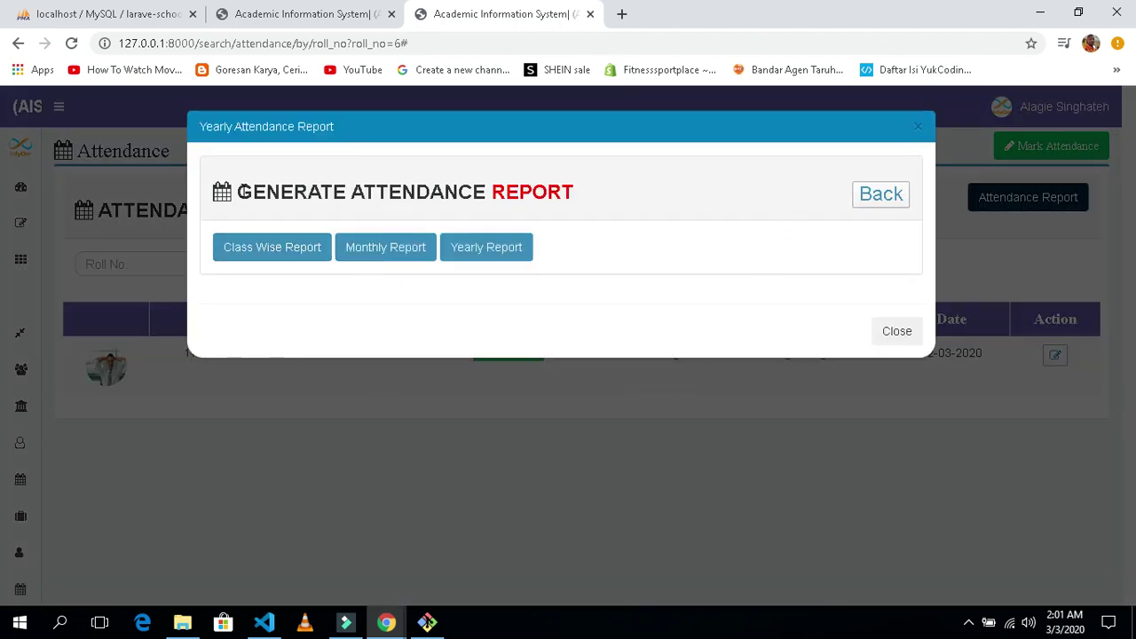
left_click_drag(241, 189, 669, 215)
left_click(670, 199)
left_click(253, 250)
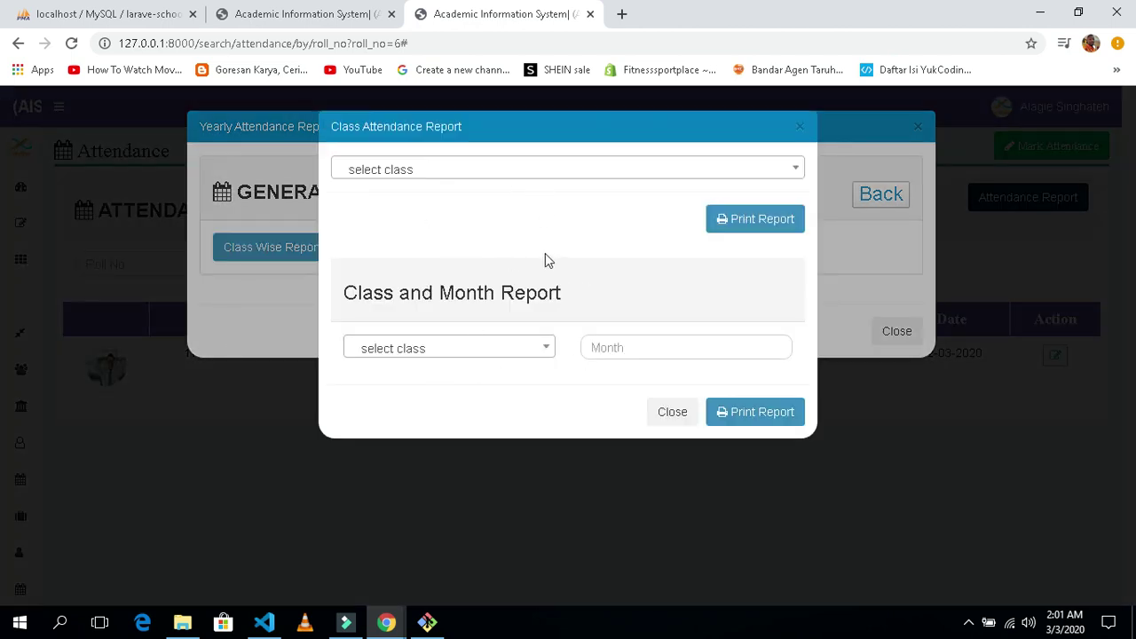
left_click(487, 174)
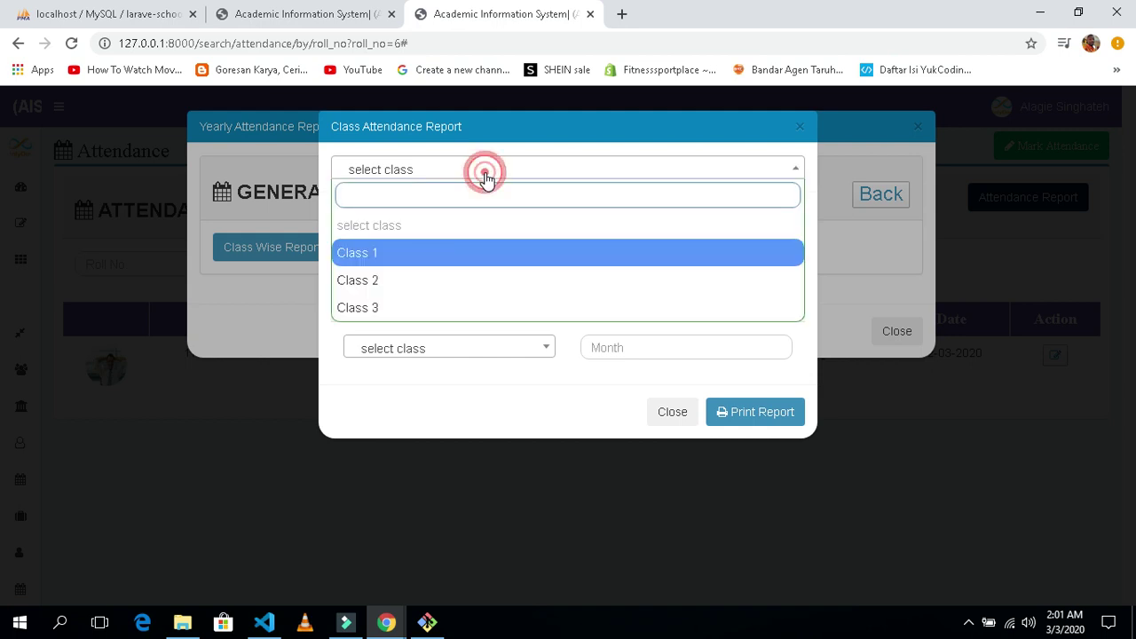
left_click(375, 253)
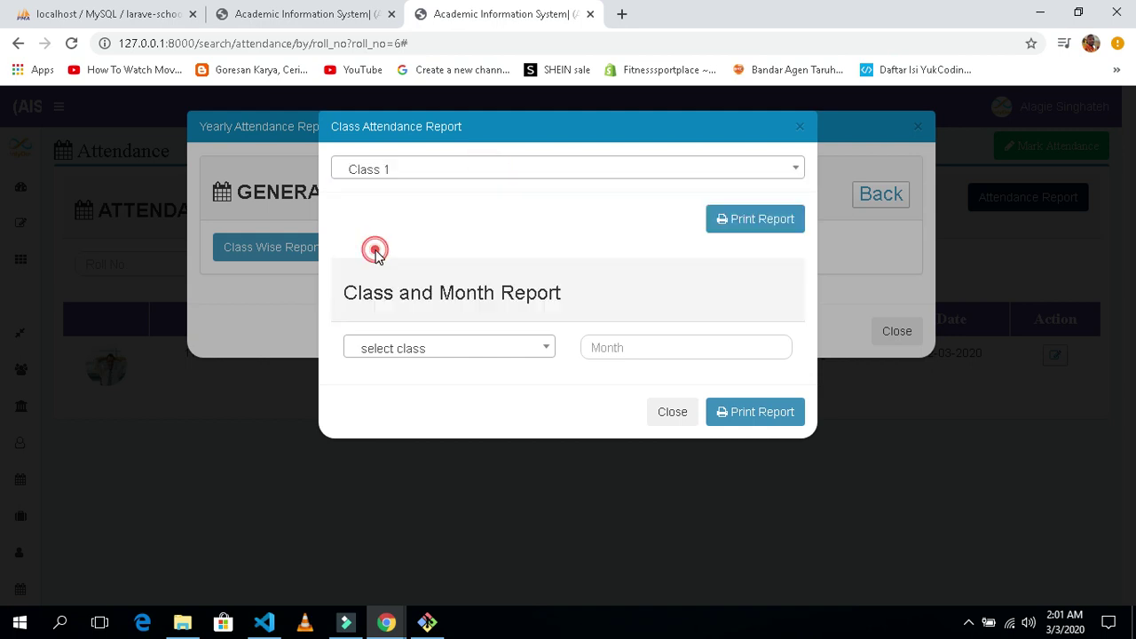
left_click(746, 227)
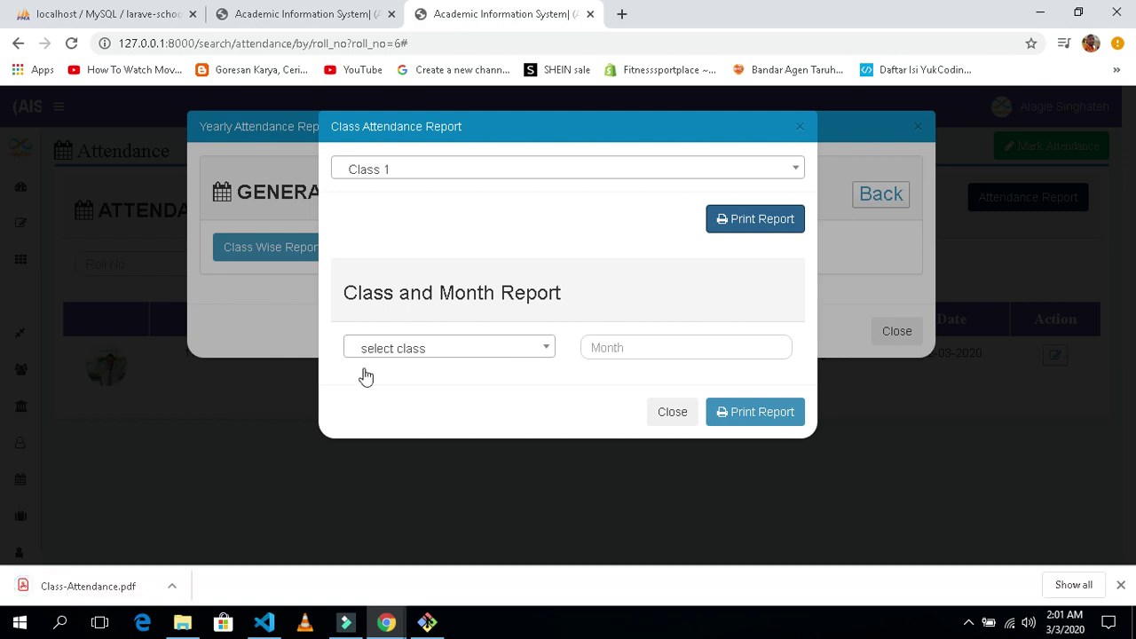
left_click(92, 585)
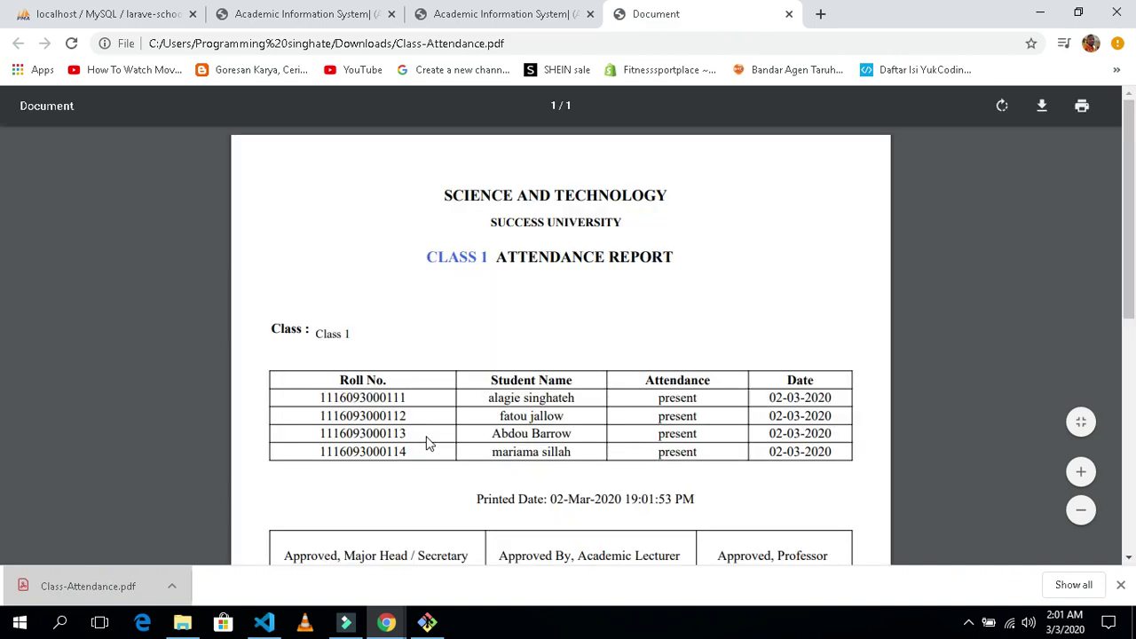
scroll(440, 423, "down", 1)
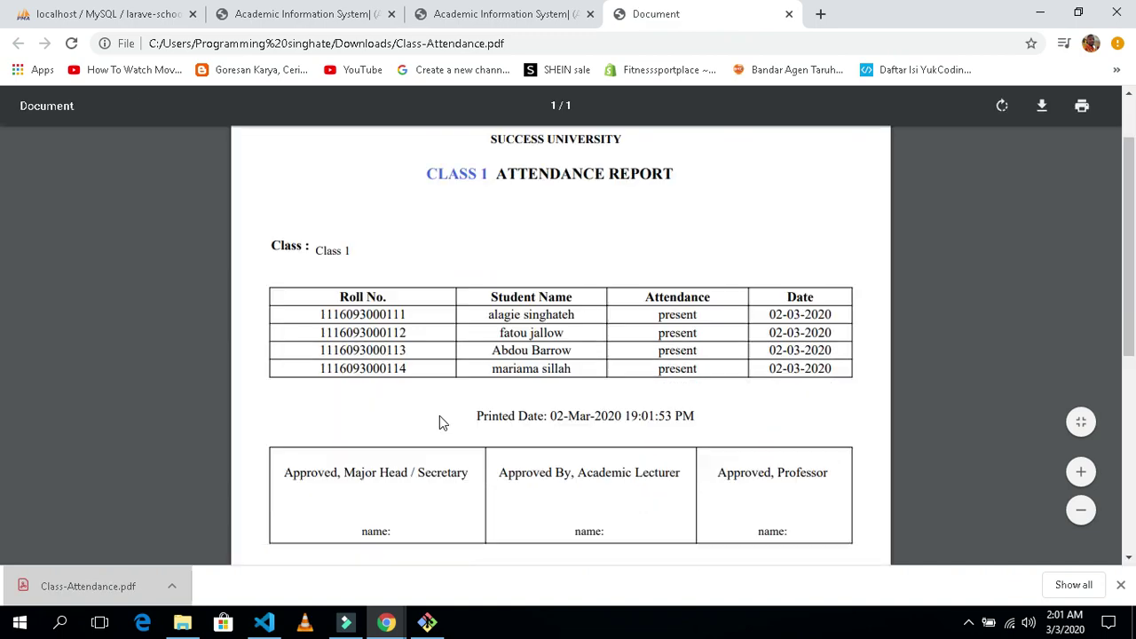
triple_click(708, 368)
left_click(631, 404)
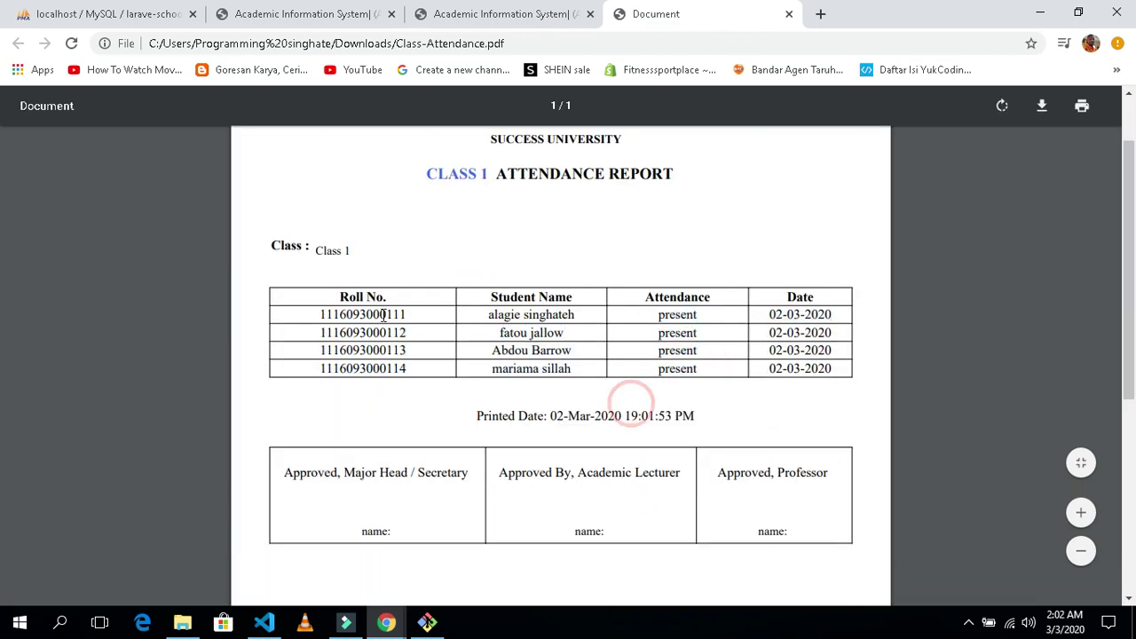
double_click(358, 250)
left_click(426, 271)
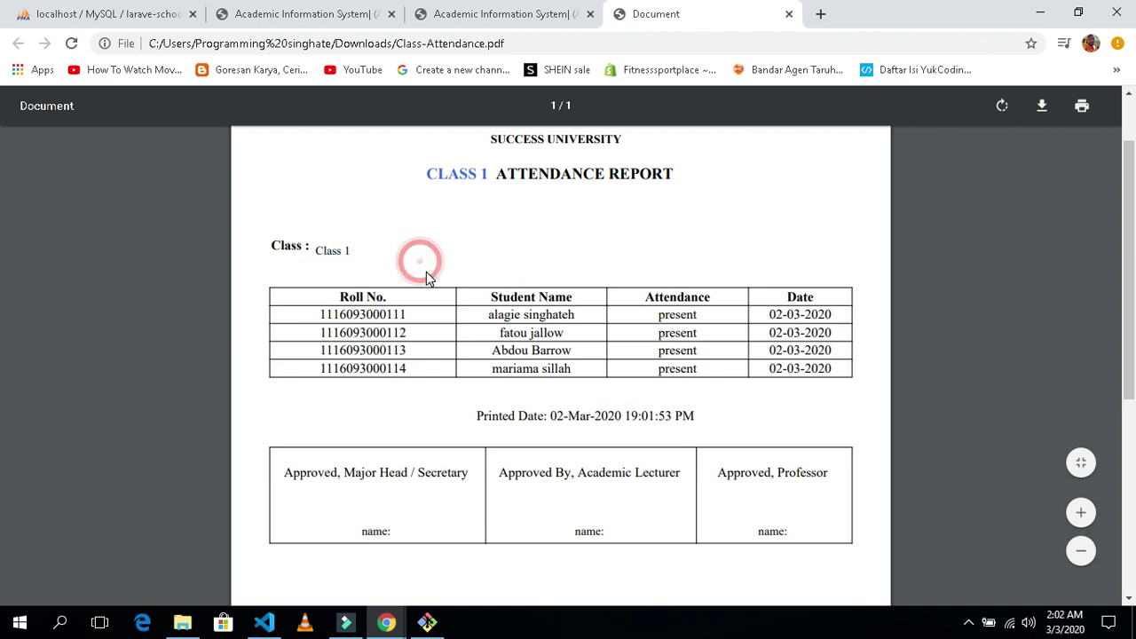
scroll(426, 271, "up", 1)
double_click(427, 255)
left_click(511, 301)
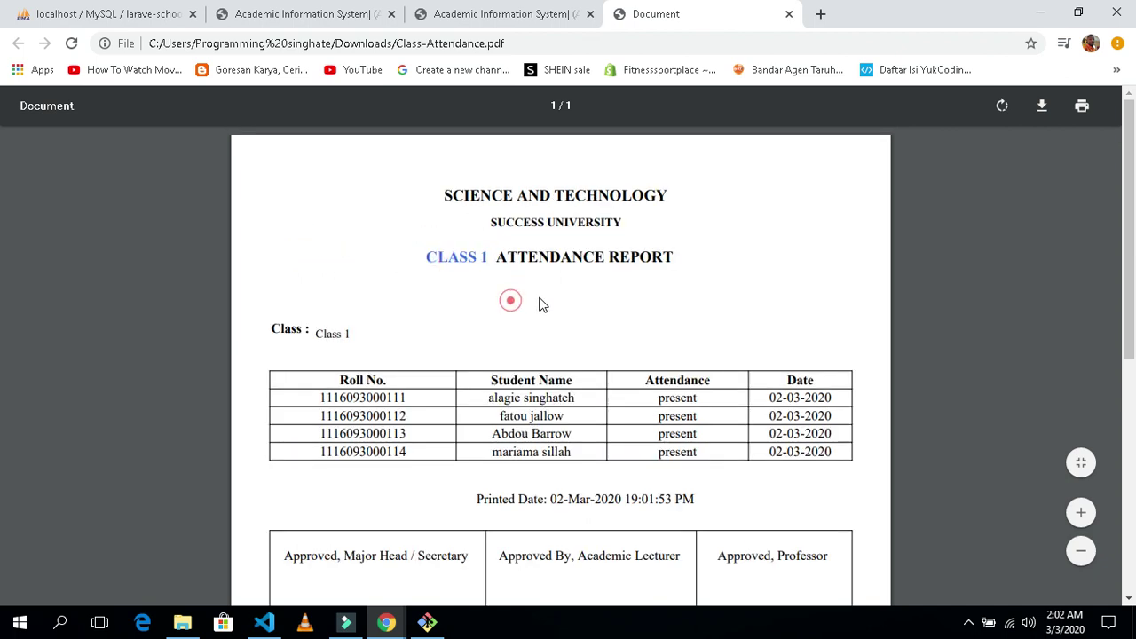
left_click(696, 262)
left_click(394, 316)
scroll(455, 329, "down", 1)
scroll(479, 399, "down", 1)
scroll(532, 426, "up", 1)
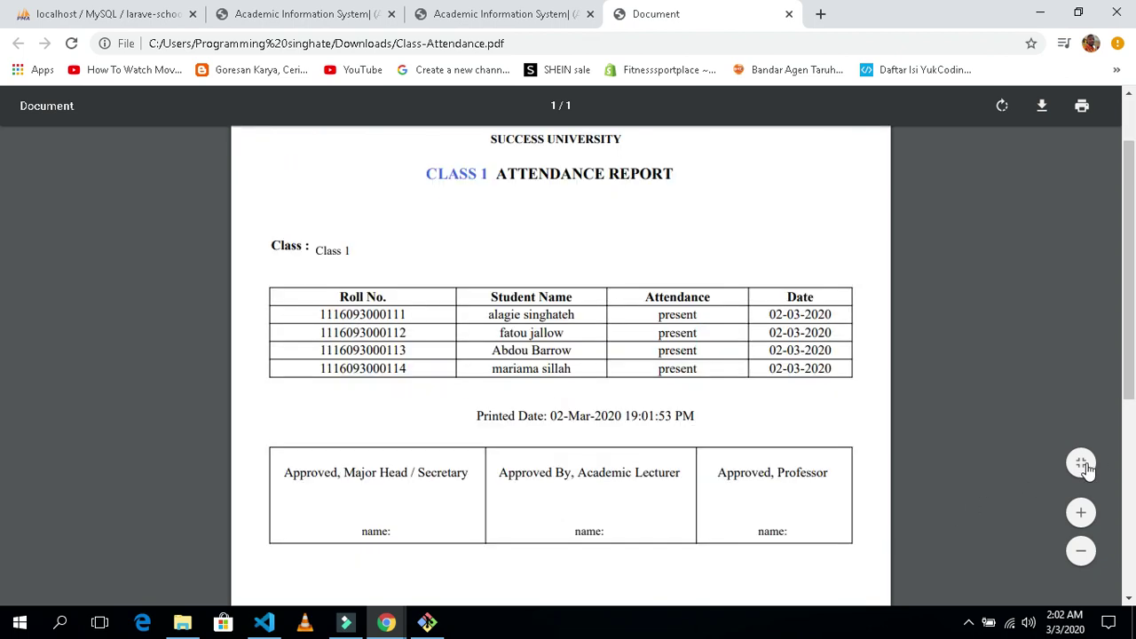
left_click(1083, 465)
left_click(1083, 463)
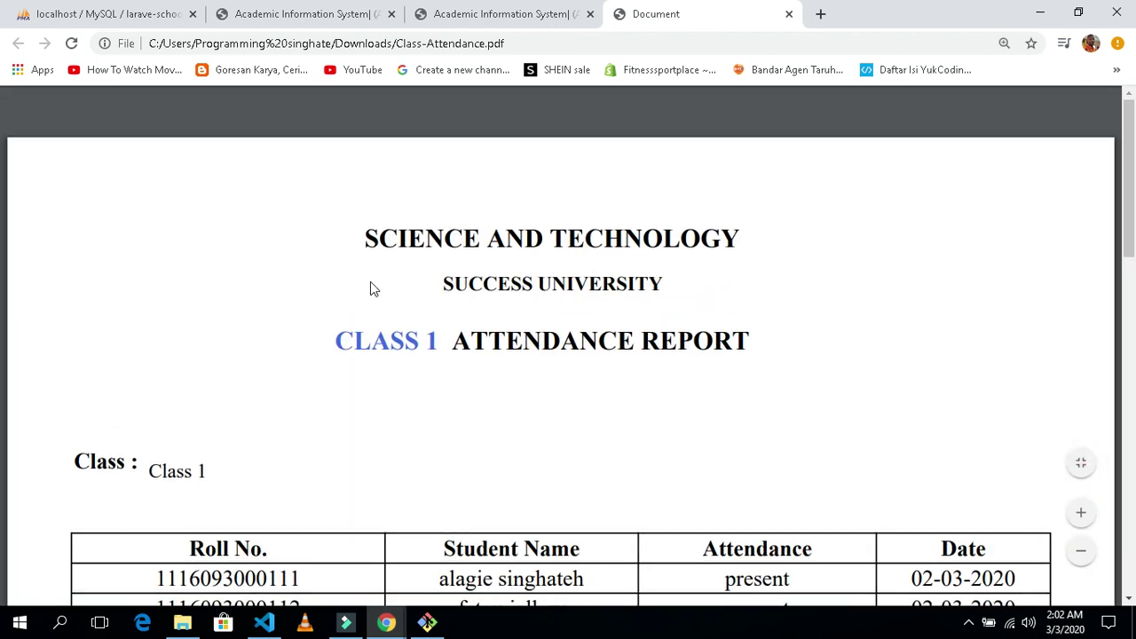
scroll(461, 355, "down", 3)
left_click_drag(147, 219, 293, 243)
left_click(299, 251)
left_click_drag(435, 321, 596, 337)
left_click(570, 388)
left_click_drag(728, 330, 844, 388)
left_click(908, 348)
scroll(555, 358, "up", 3)
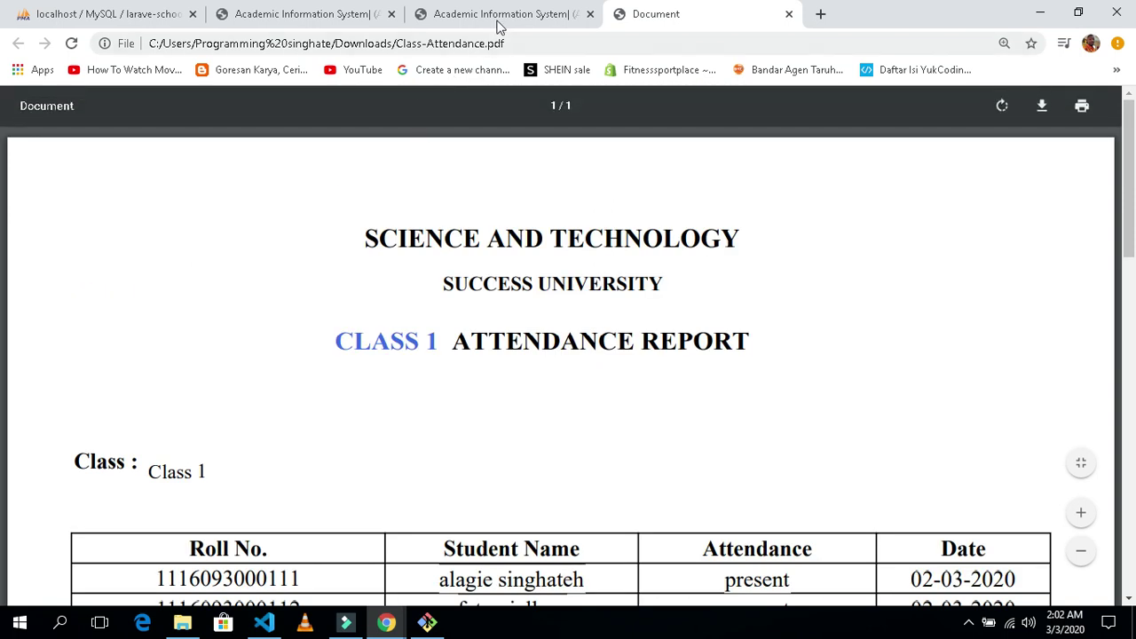
left_click(500, 18)
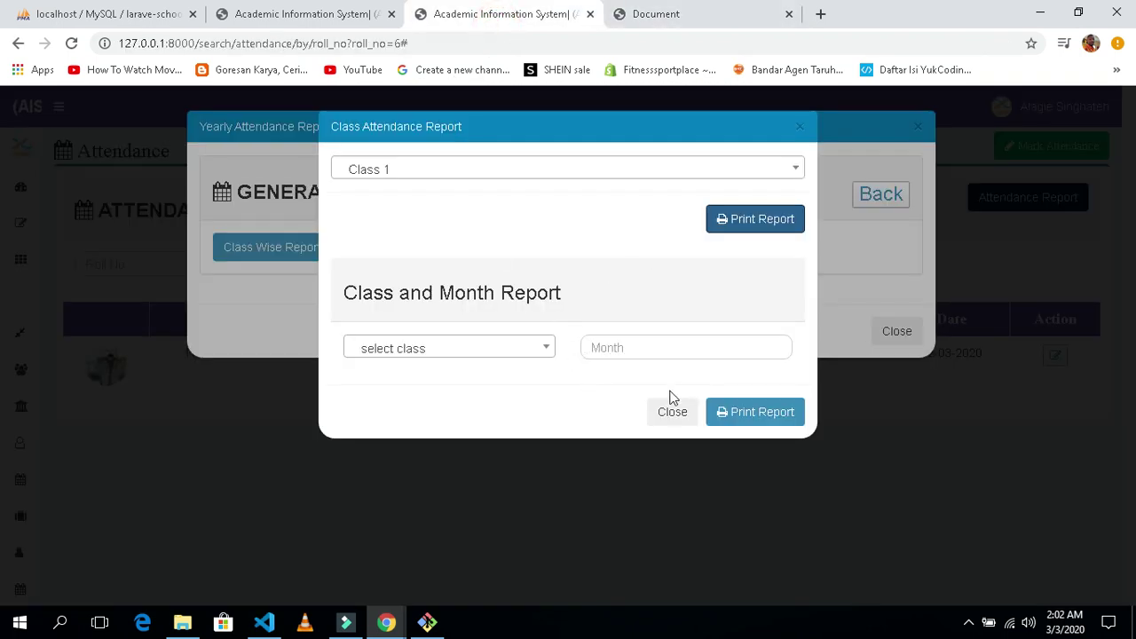
Step: Reload the attendance page, print the Class Wise report for Class 2, and open its PDF
left_click(668, 410)
left_click(72, 43)
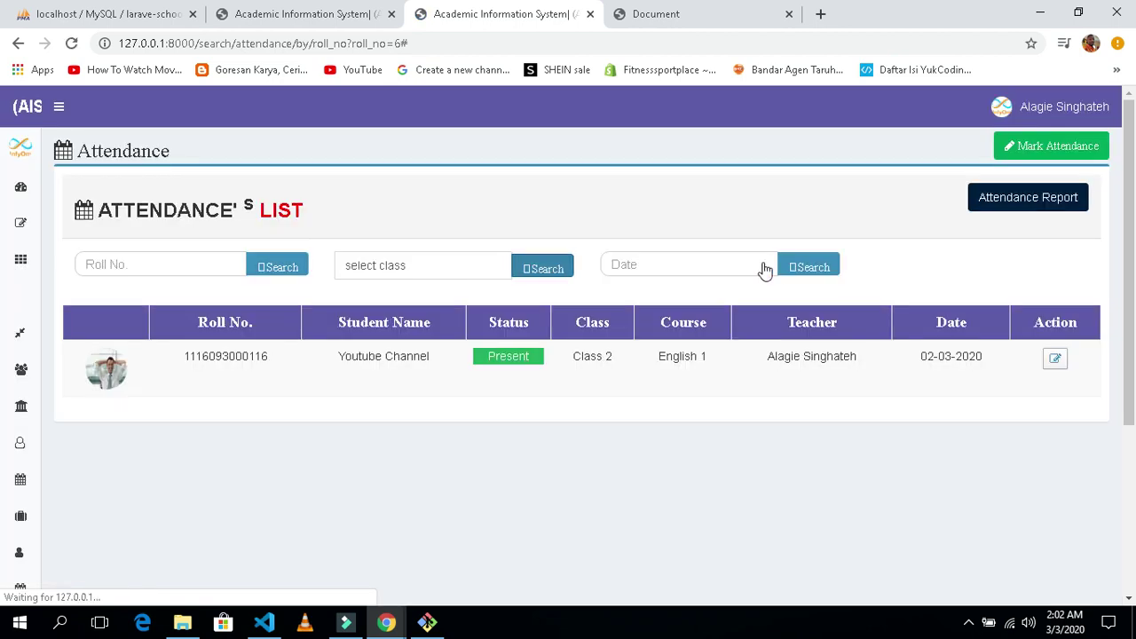
left_click(1001, 211)
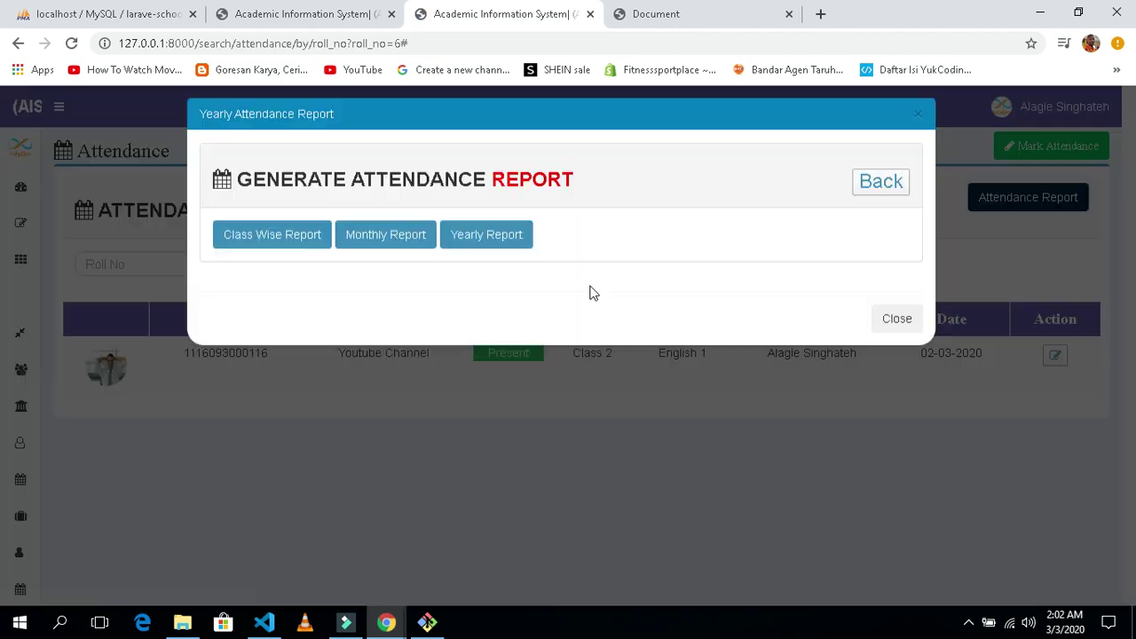
left_click(252, 254)
left_click(472, 171)
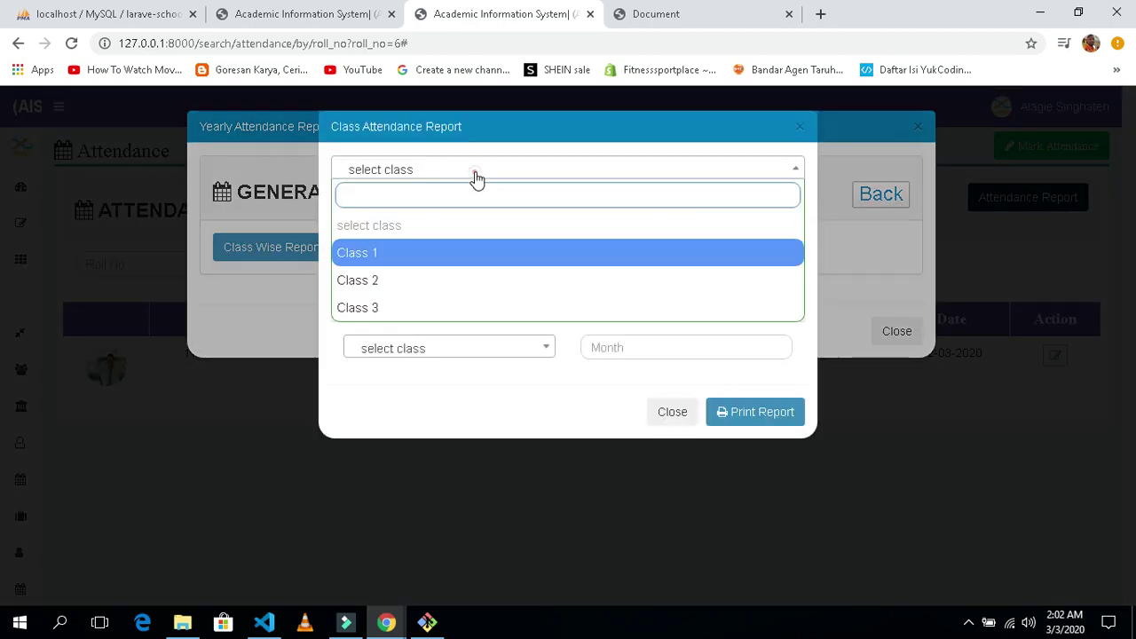
left_click(436, 278)
left_click(751, 221)
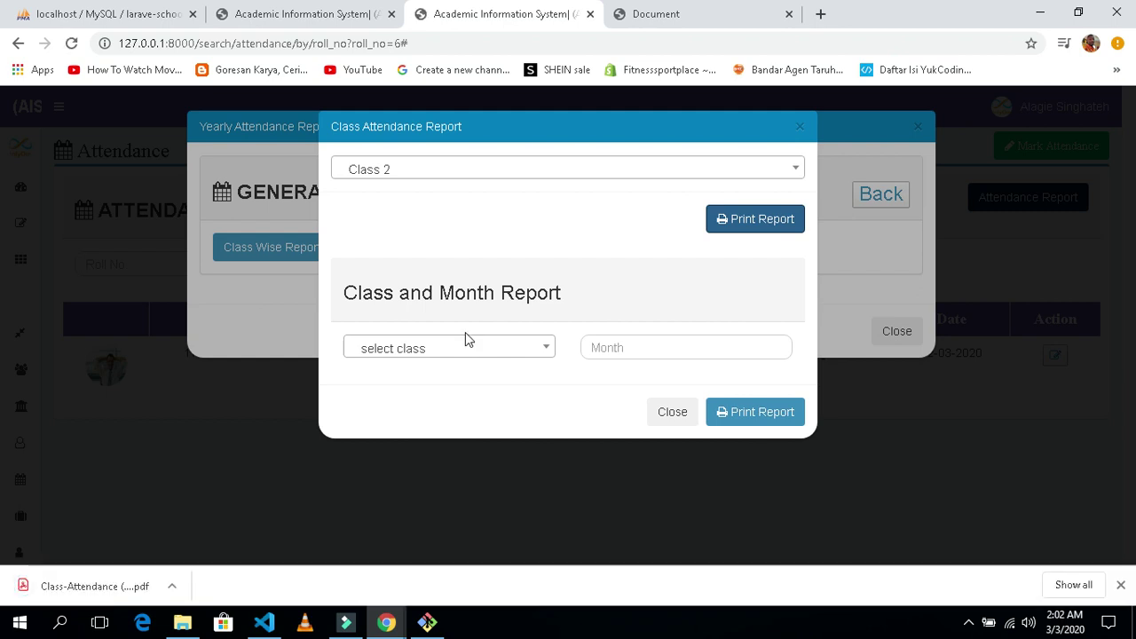
left_click(71, 588)
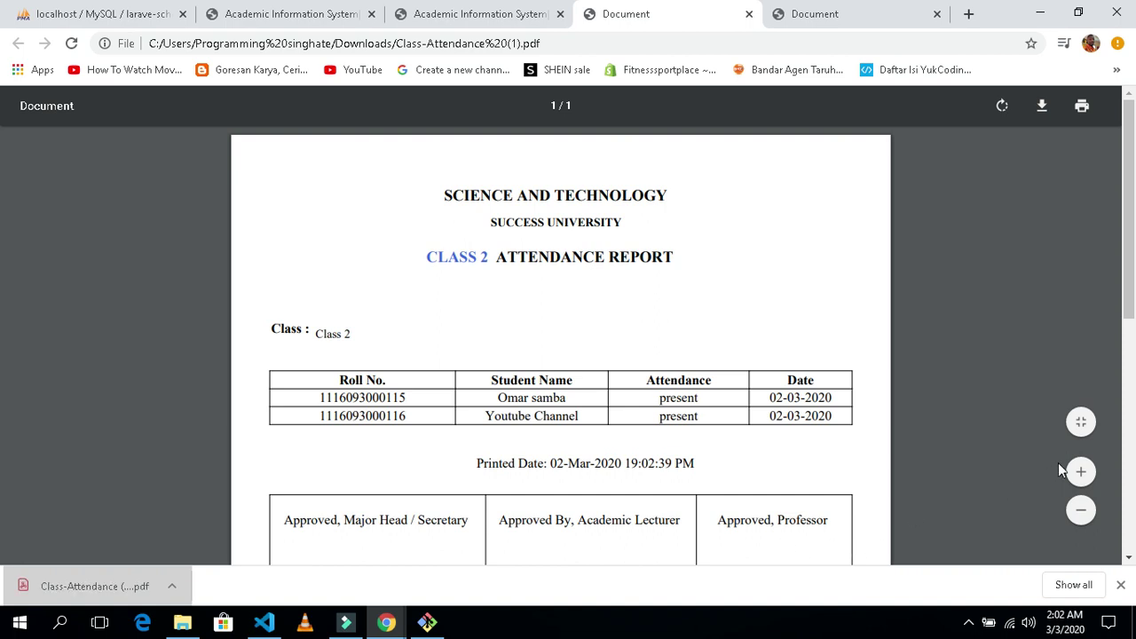
left_click(1081, 463)
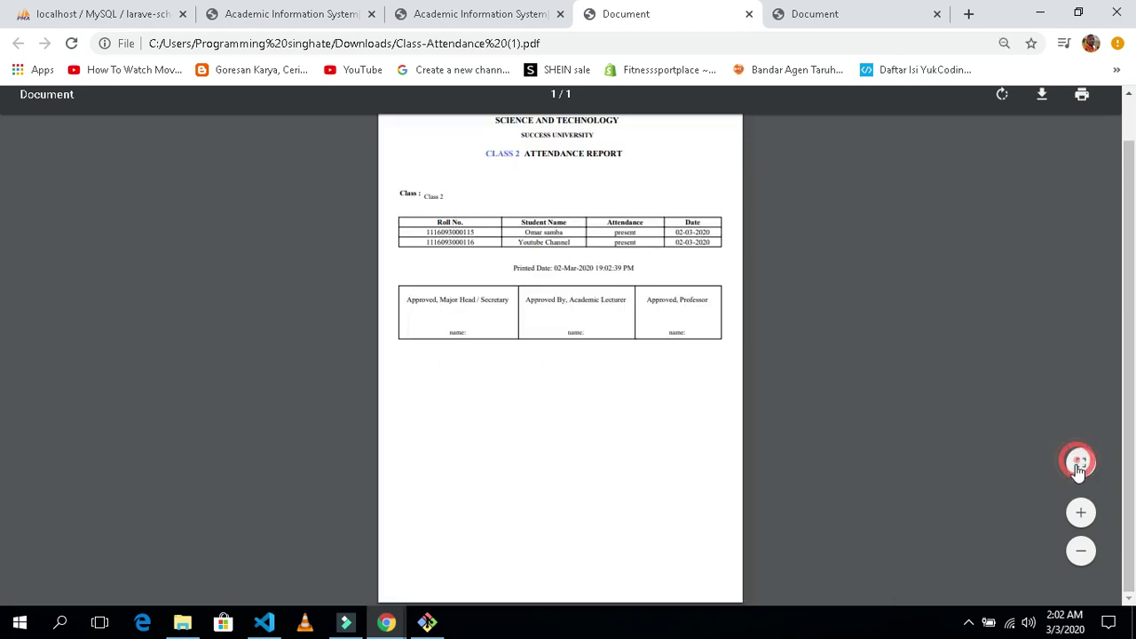
left_click(1083, 469)
scroll(661, 444, "down", 2)
scroll(655, 466, "up", 2)
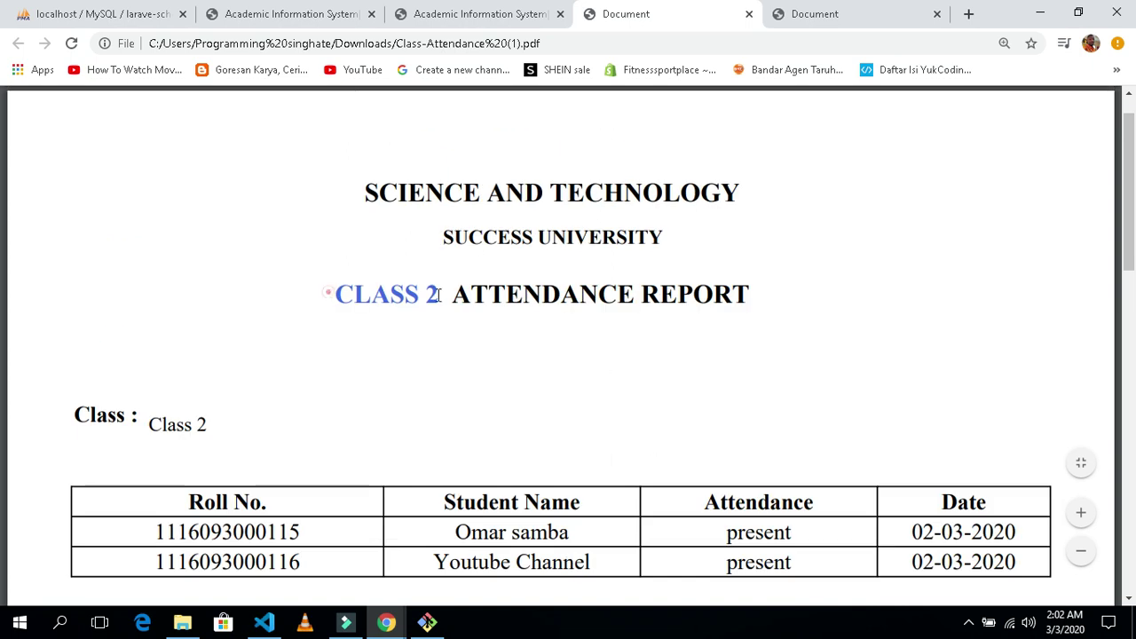
scroll(383, 409, "down", 2)
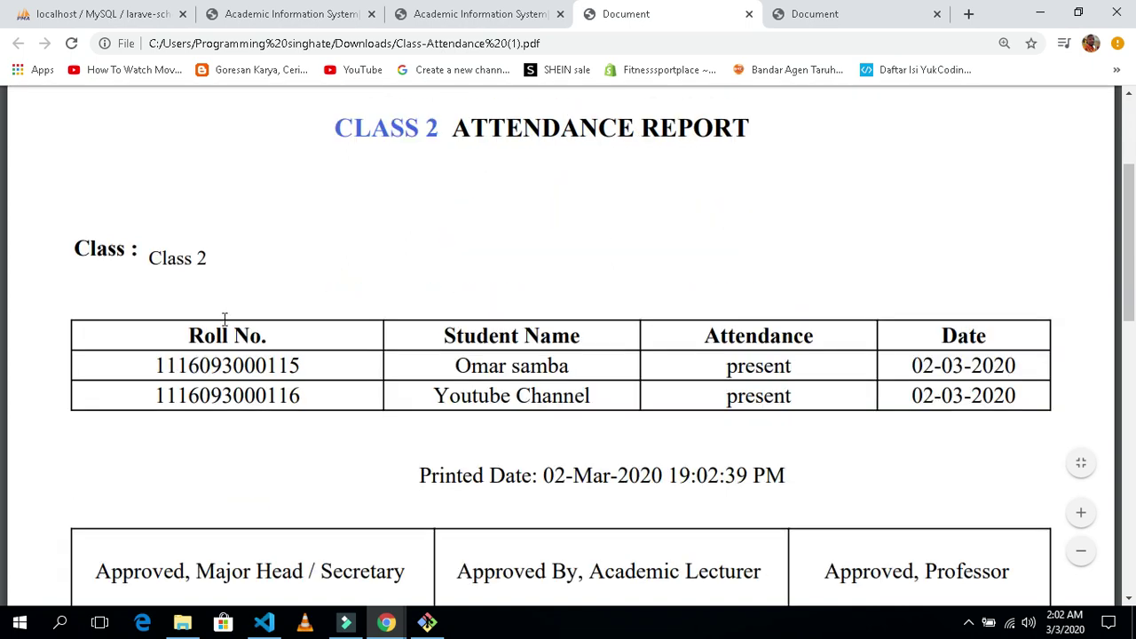
left_click_drag(145, 264, 296, 269)
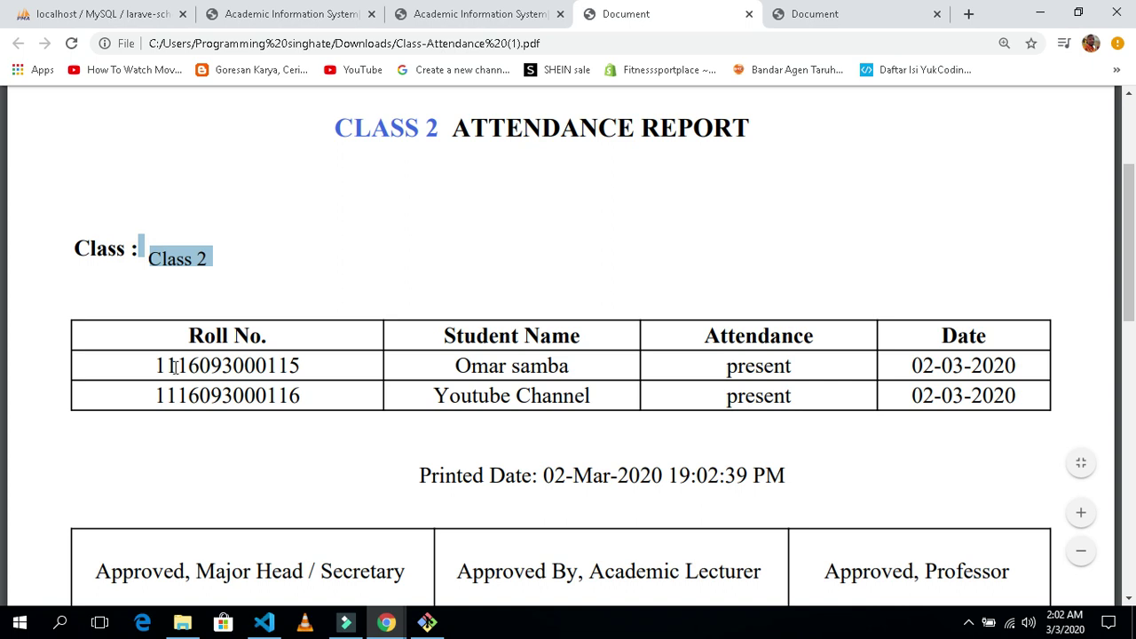
left_click_drag(156, 366, 307, 364)
left_click_drag(454, 366, 569, 366)
left_click_drag(434, 396, 667, 408)
left_click(666, 401)
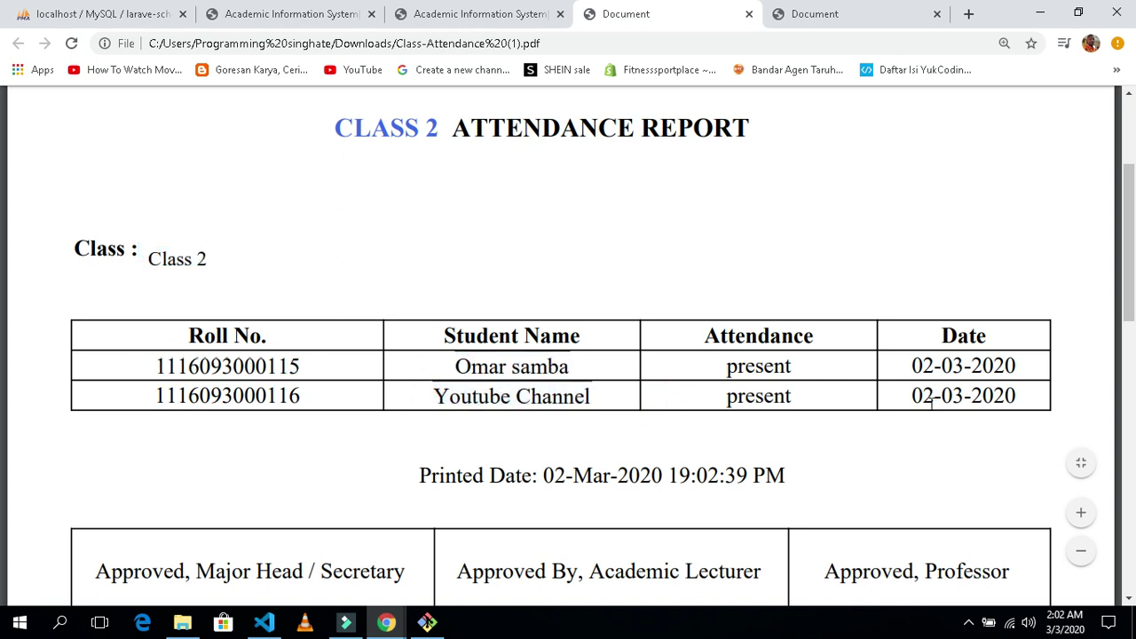
scroll(932, 399, "down", 4)
scroll(888, 398, "up", 6)
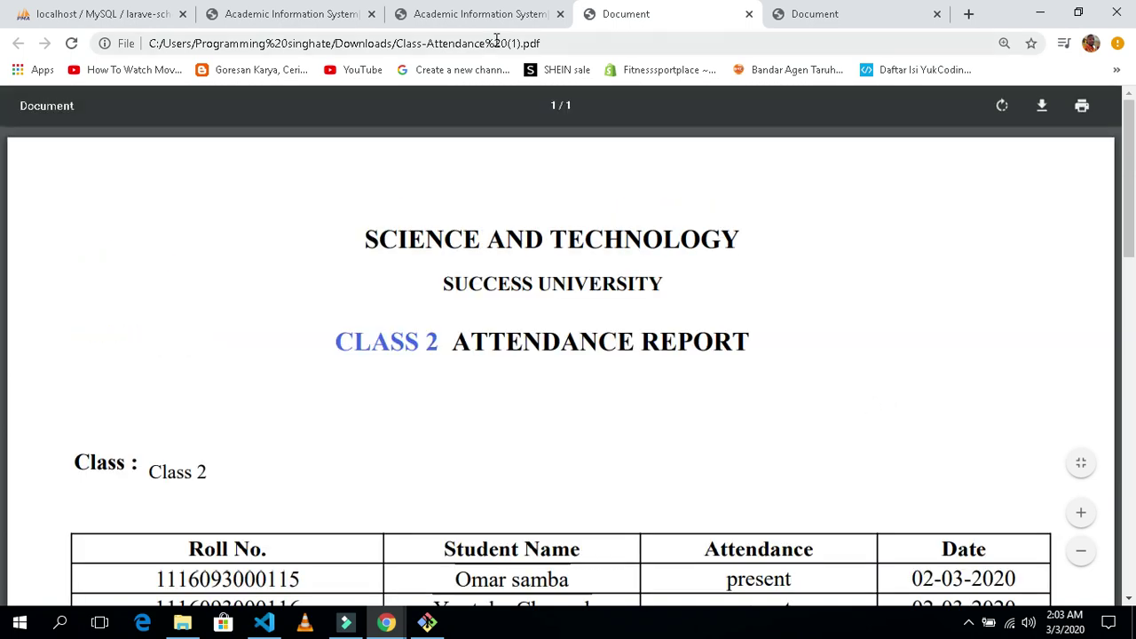
left_click(482, 14)
Step: Pick a class in the open report form, then close the form and reload the attendance page
left_click(601, 170)
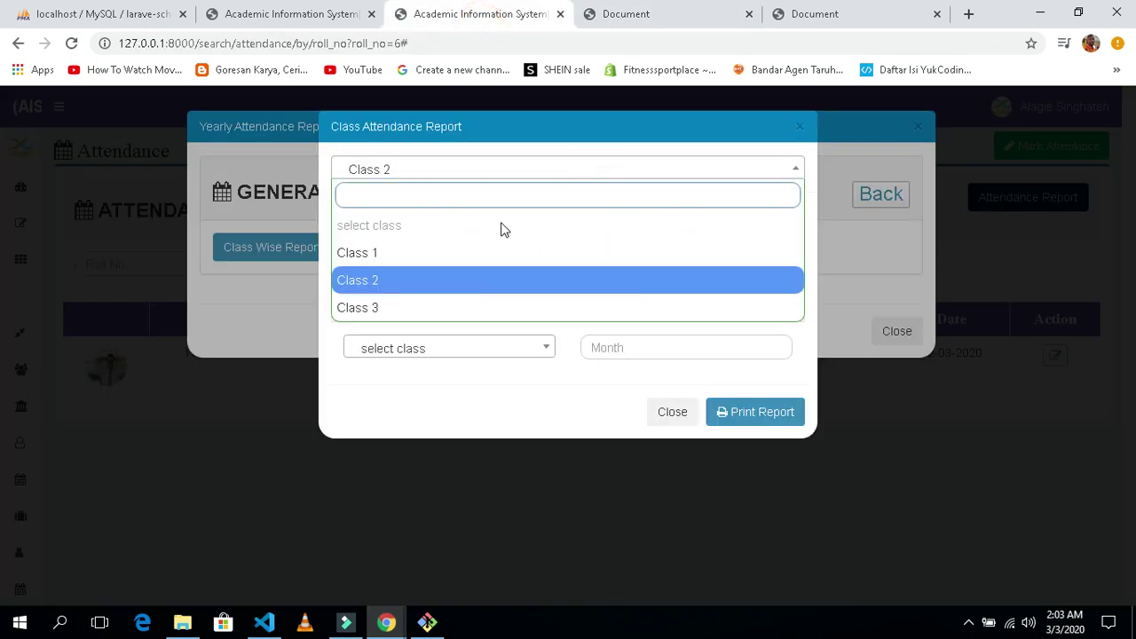
left_click(375, 224)
left_click(665, 413)
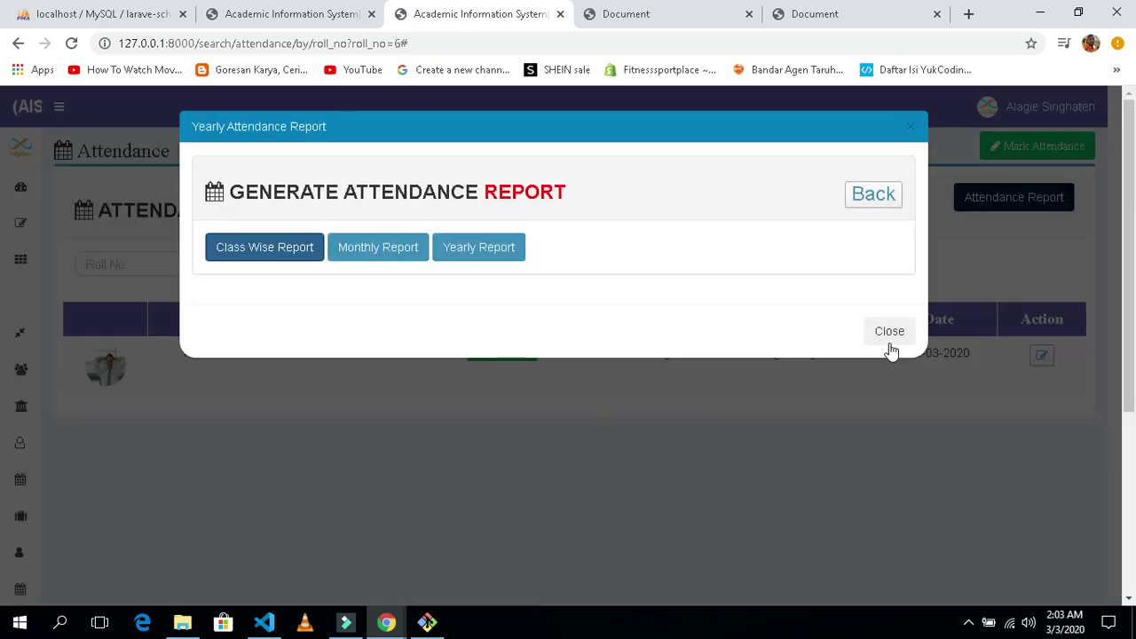
left_click(71, 42)
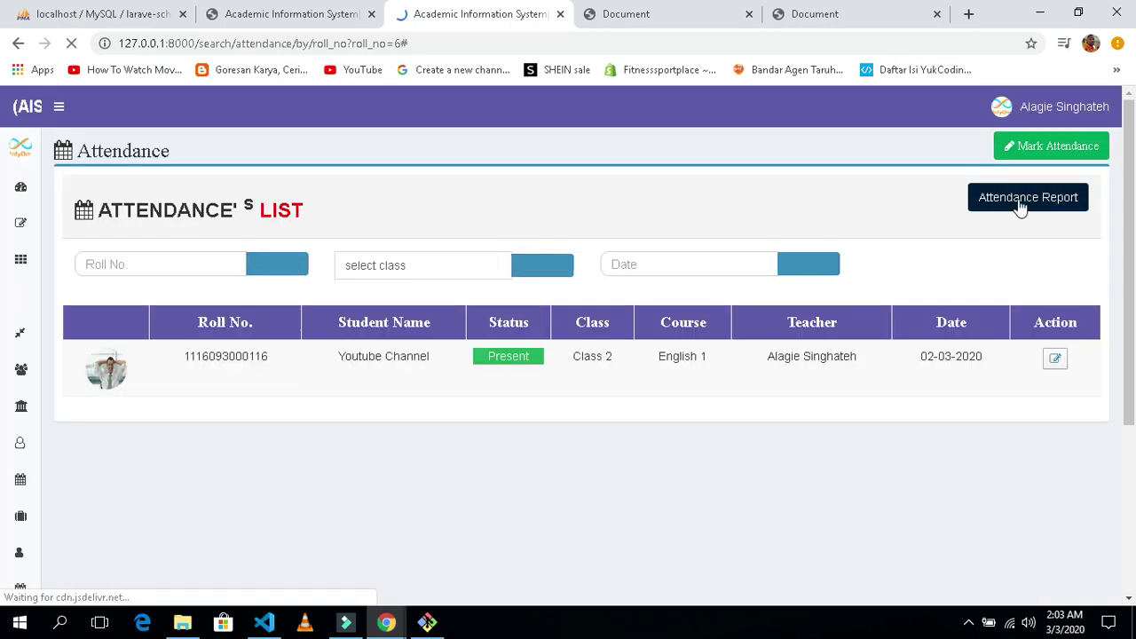
Step: Print the Class and Month Report for Class 1 in March and open the downloaded PDF
left_click(1017, 205)
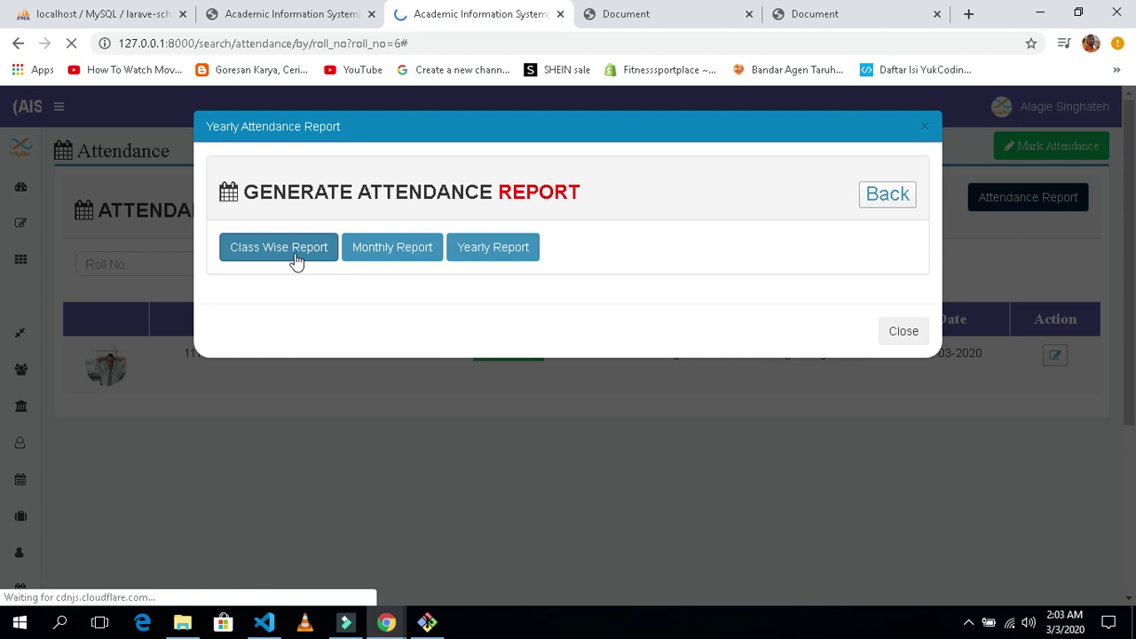
left_click(293, 248)
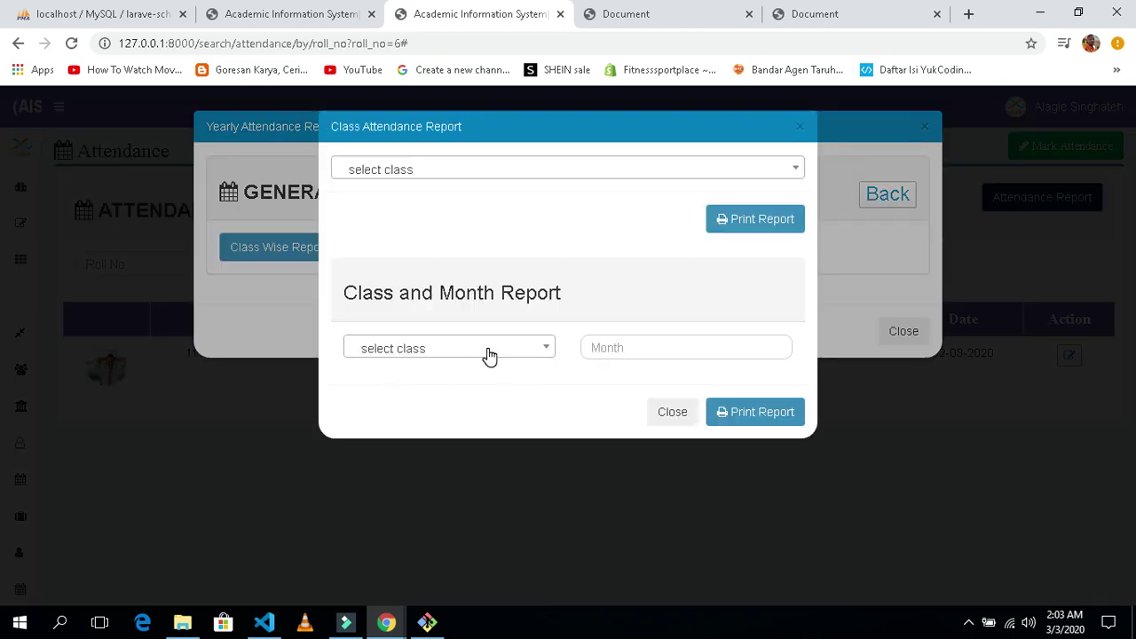
left_click(489, 356)
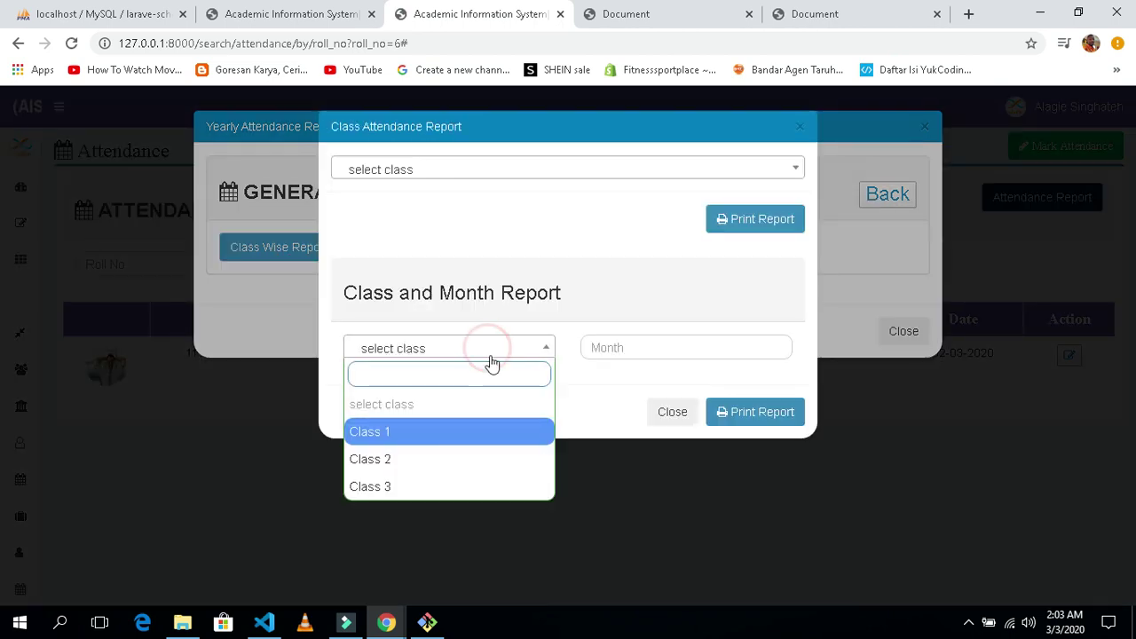
left_click(422, 443)
left_click(649, 352)
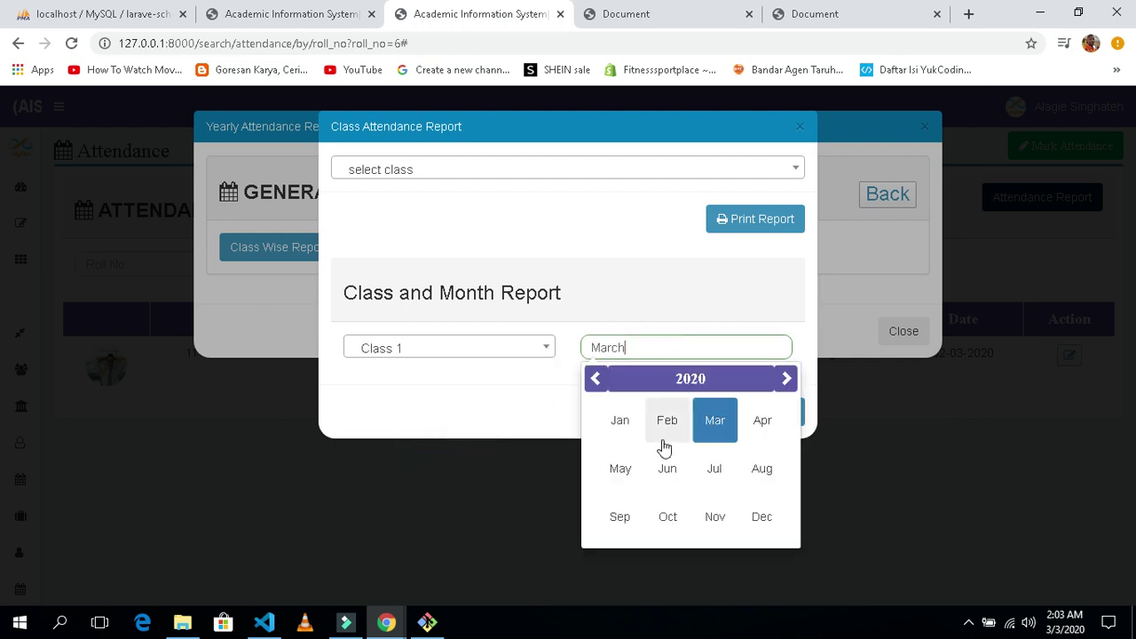
left_click(721, 433)
left_click(751, 414)
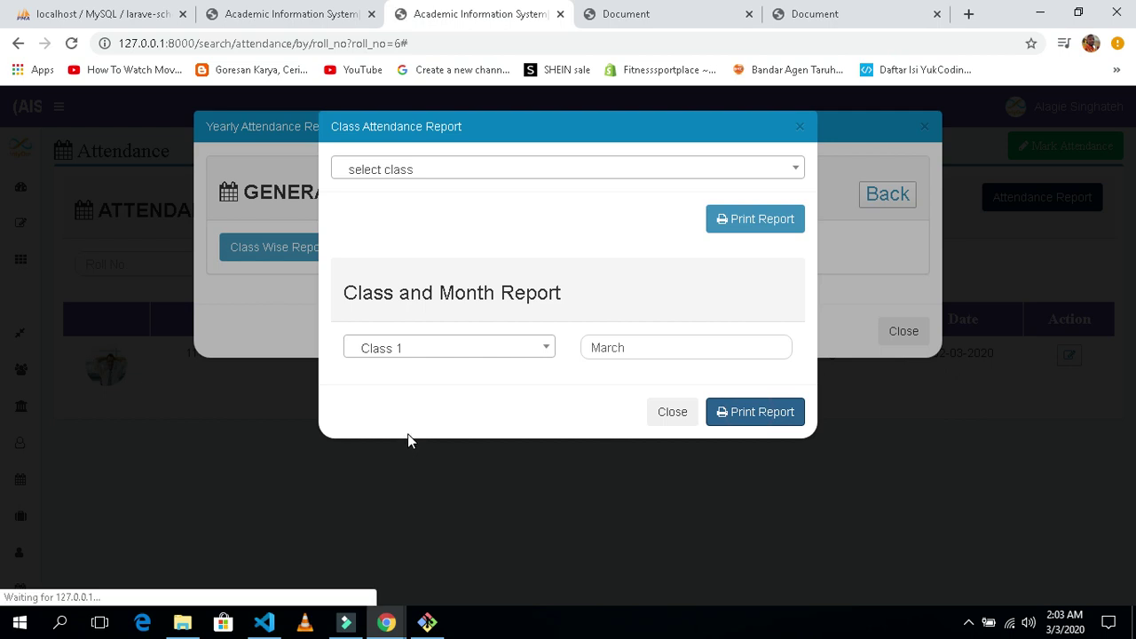
left_click(84, 586)
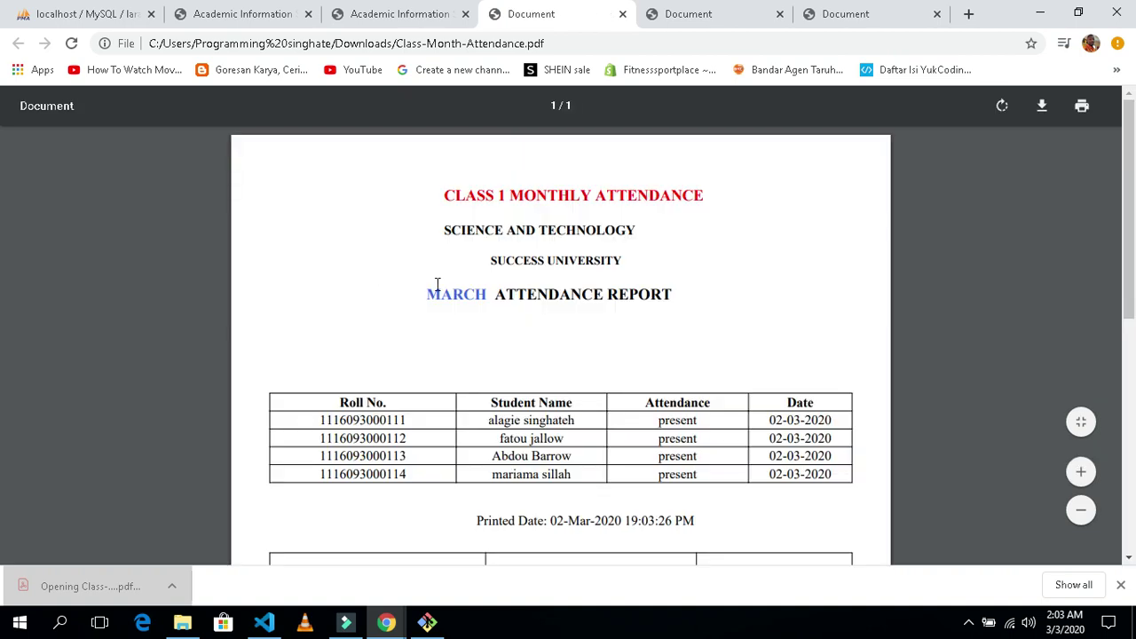
Step: Review Class-Month-Attendance.pdf's MONTHLY ATTENDANCE title and student rows, then return to the attendance system tab
scroll(752, 371, "down", 1)
scroll(577, 355, "up", 1)
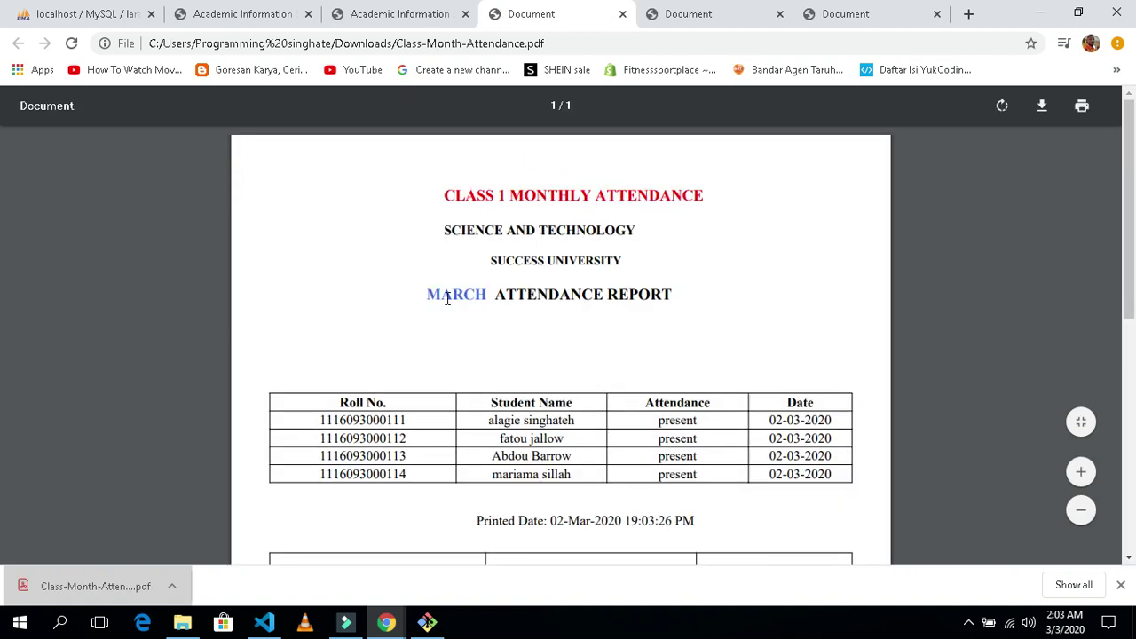
mouse_move(430, 293)
left_mouse_down()
mouse_move(671, 294)
mouse_move(414, 293)
left_mouse_up()
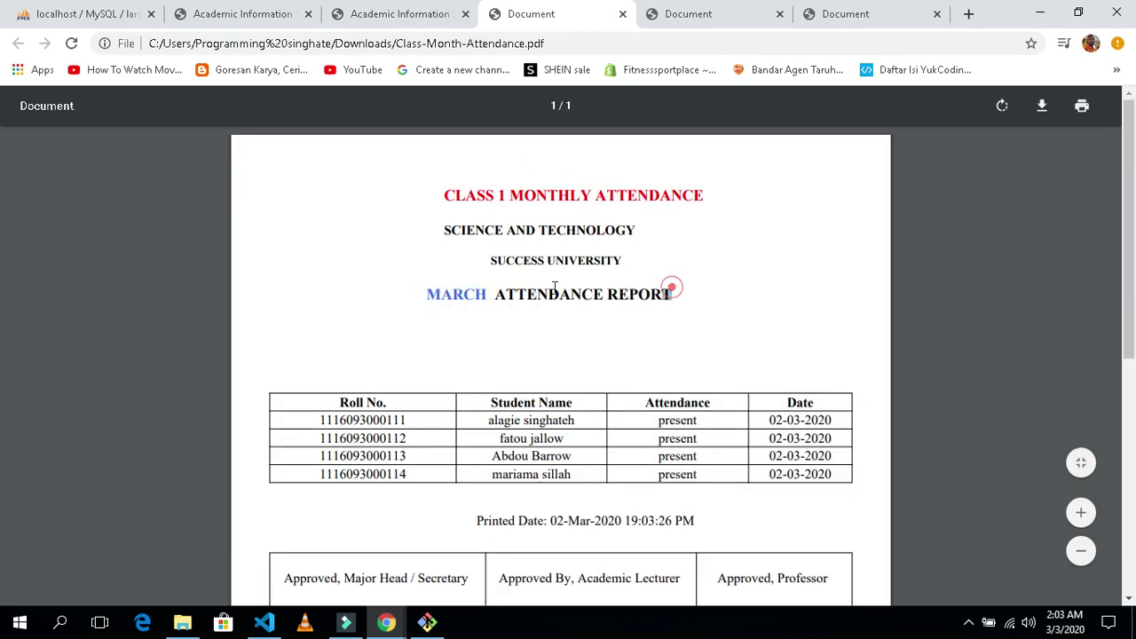
left_click(423, 355)
left_click_drag(509, 195, 708, 197)
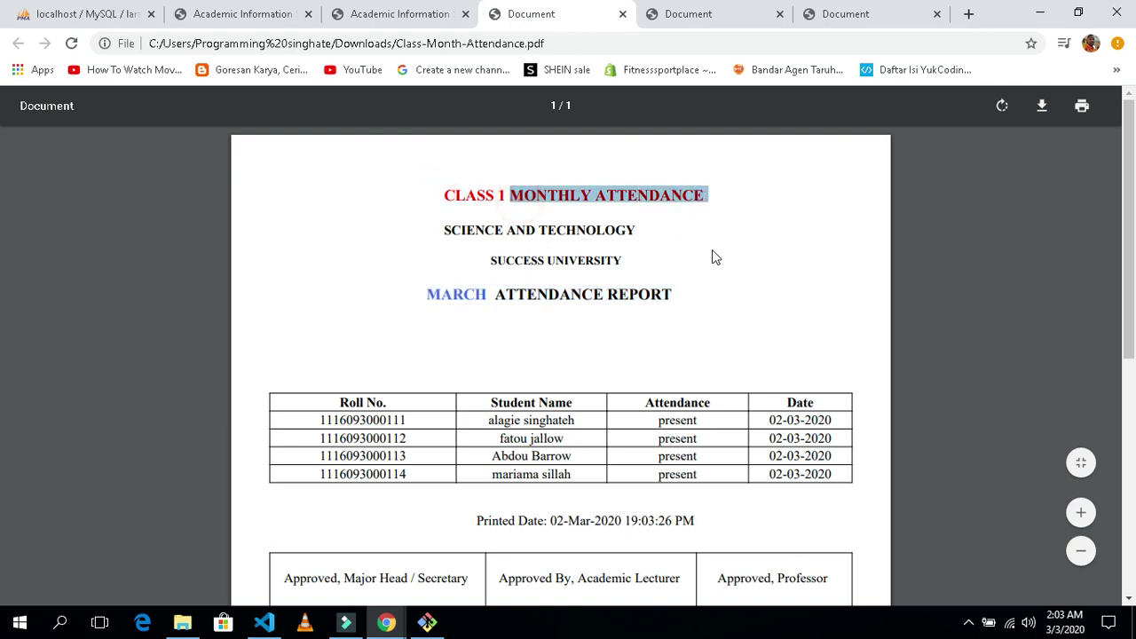
left_click_drag(435, 293, 702, 289)
left_click(679, 337)
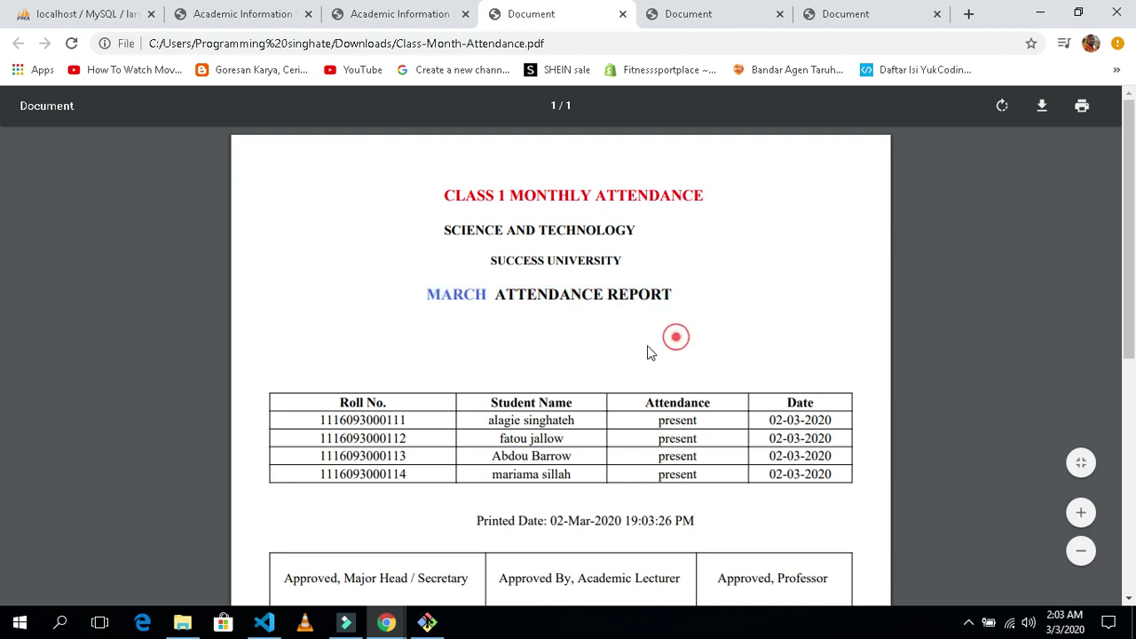
scroll(485, 362, "down", 2)
left_click_drag(404, 302, 512, 282)
left_click(506, 283)
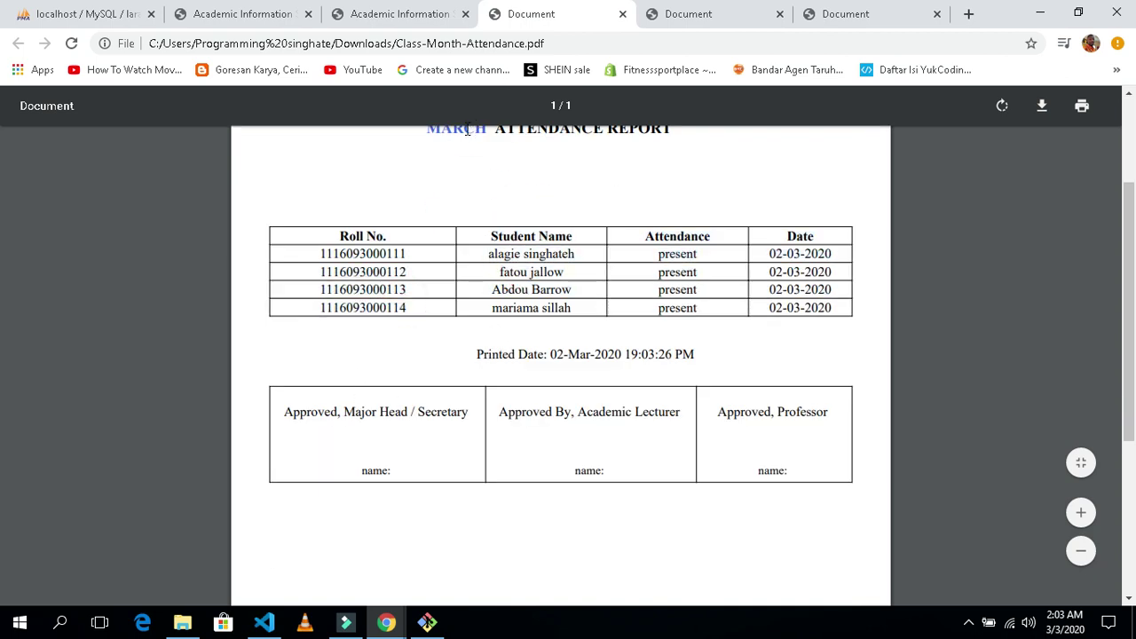
left_click(410, 13)
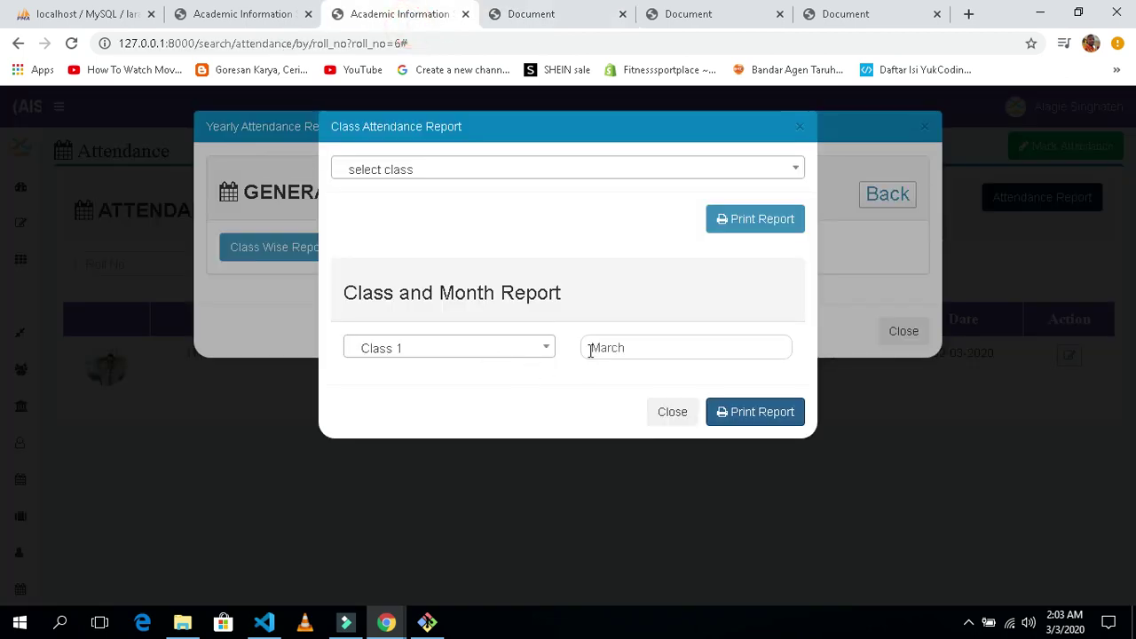
Step: Switch the Class and Month Report to Class 2 for March, print it, and open the PDF
left_click(524, 348)
left_click(444, 453)
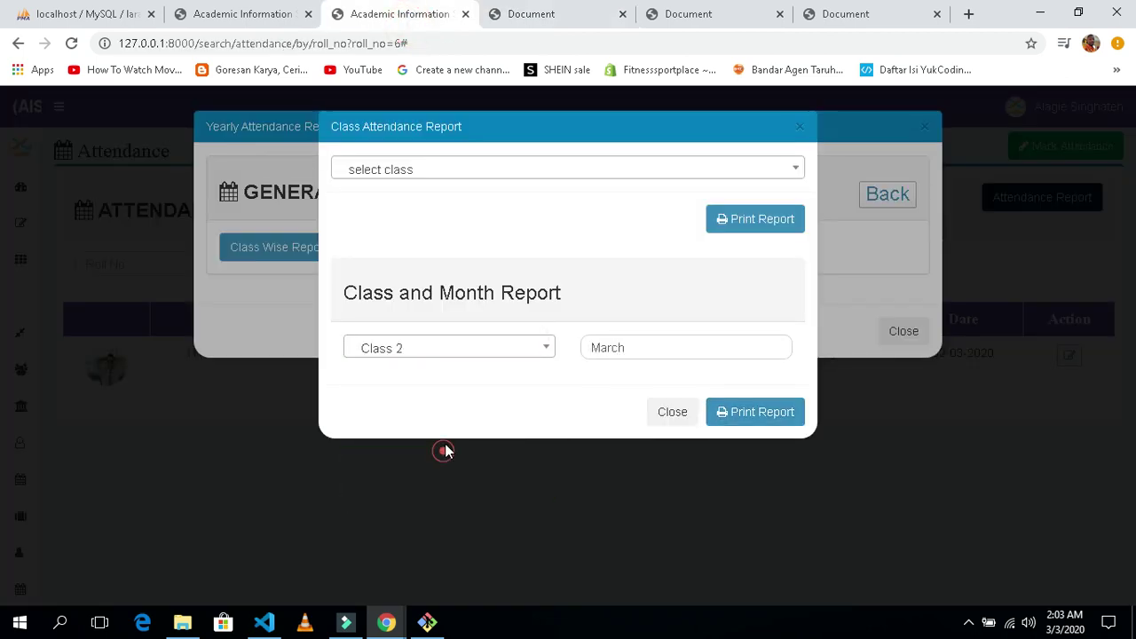
left_click(740, 416)
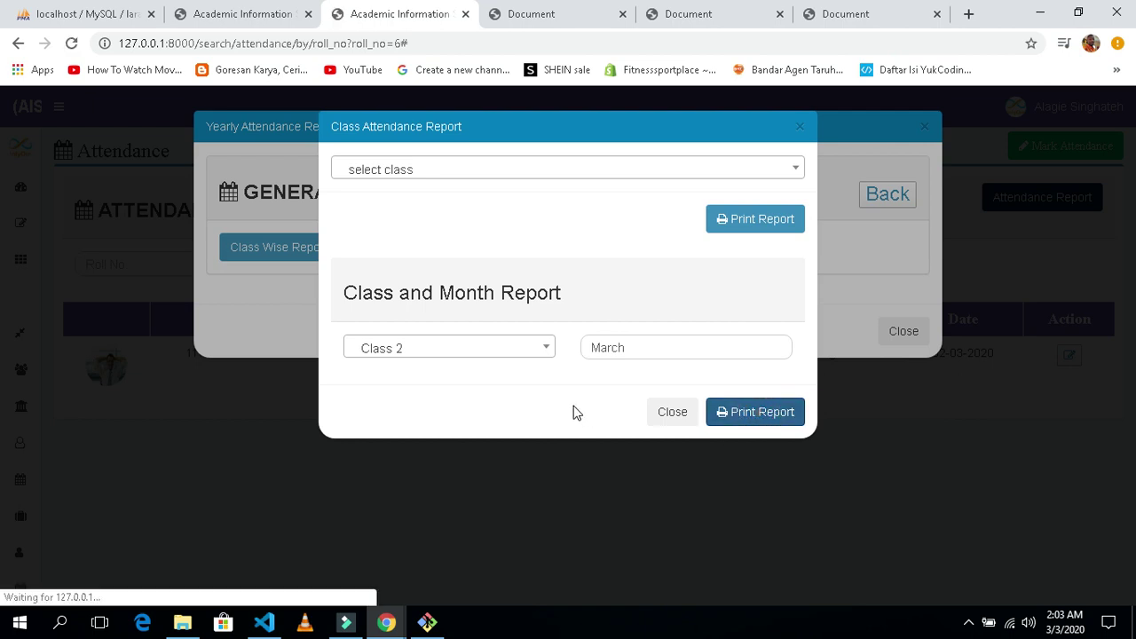
left_click(93, 588)
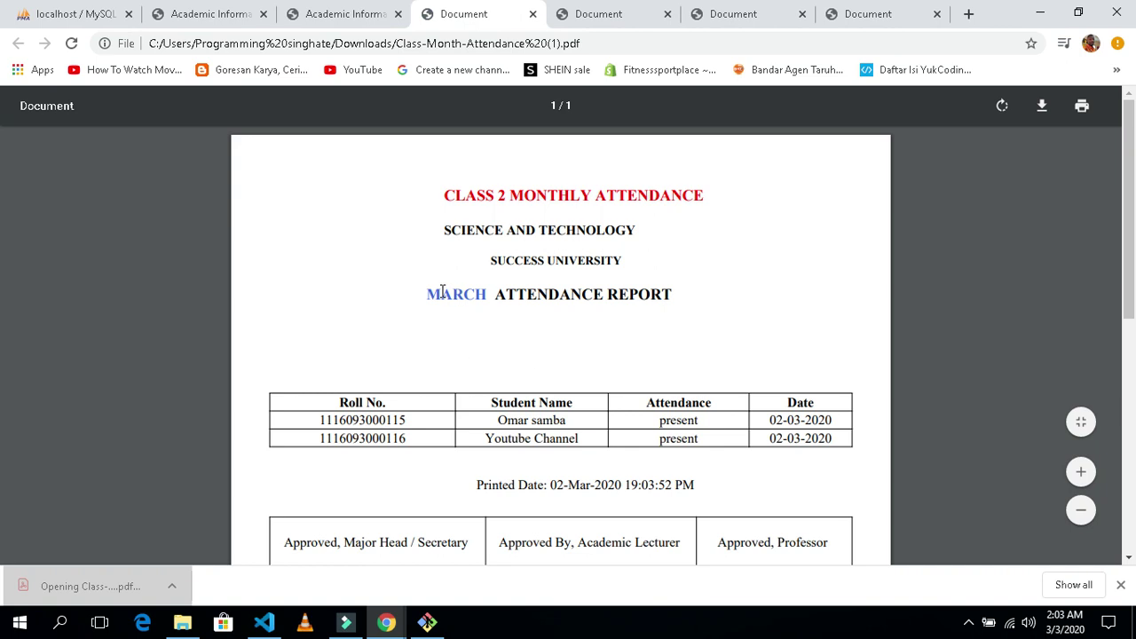
Step: Inspect the Class 2 March PDF, fitting the page and zooming to width, then return to the system tab
left_click_drag(450, 197, 655, 197)
left_click(728, 195)
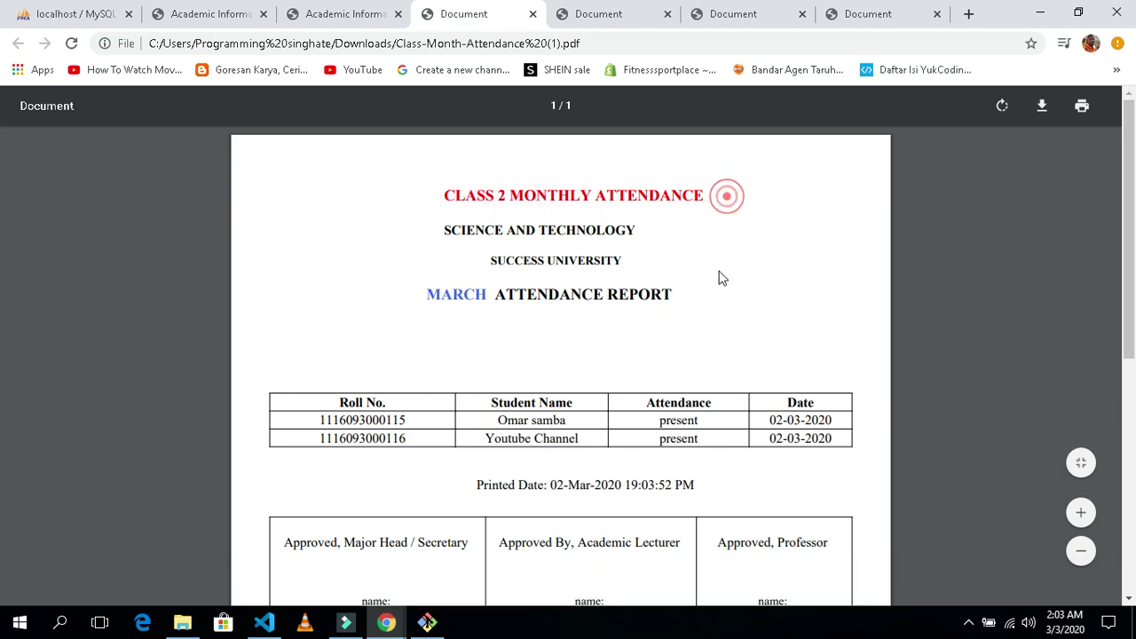
left_click(1081, 463)
left_click(1082, 463)
scroll(1081, 462, "down", 2)
scroll(433, 273, "up", 3)
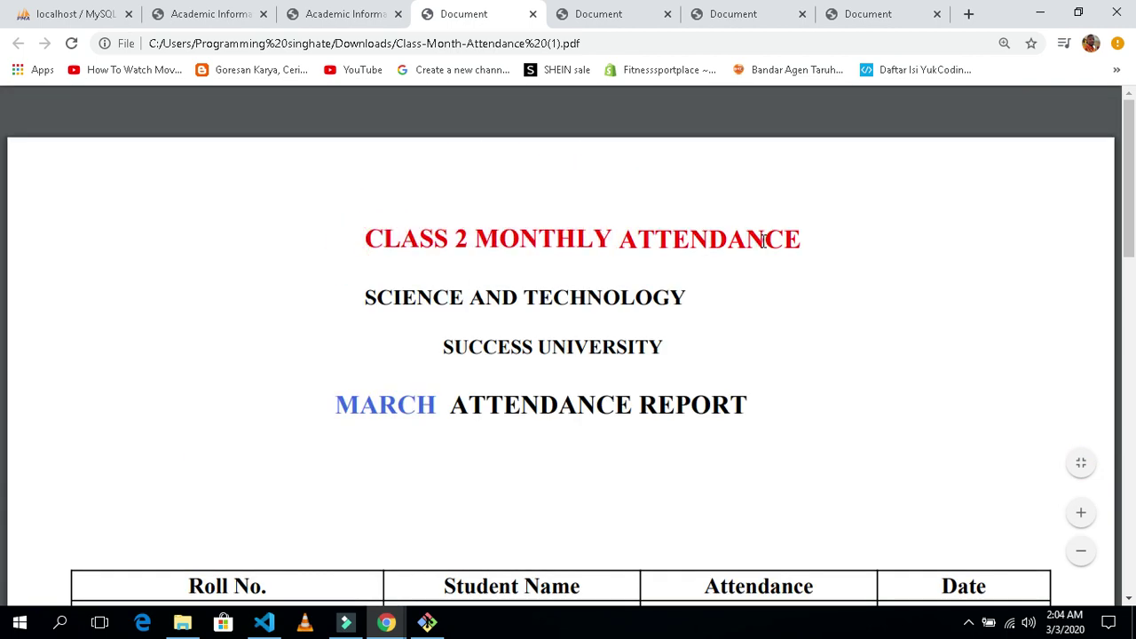
scroll(702, 311, "down", 4)
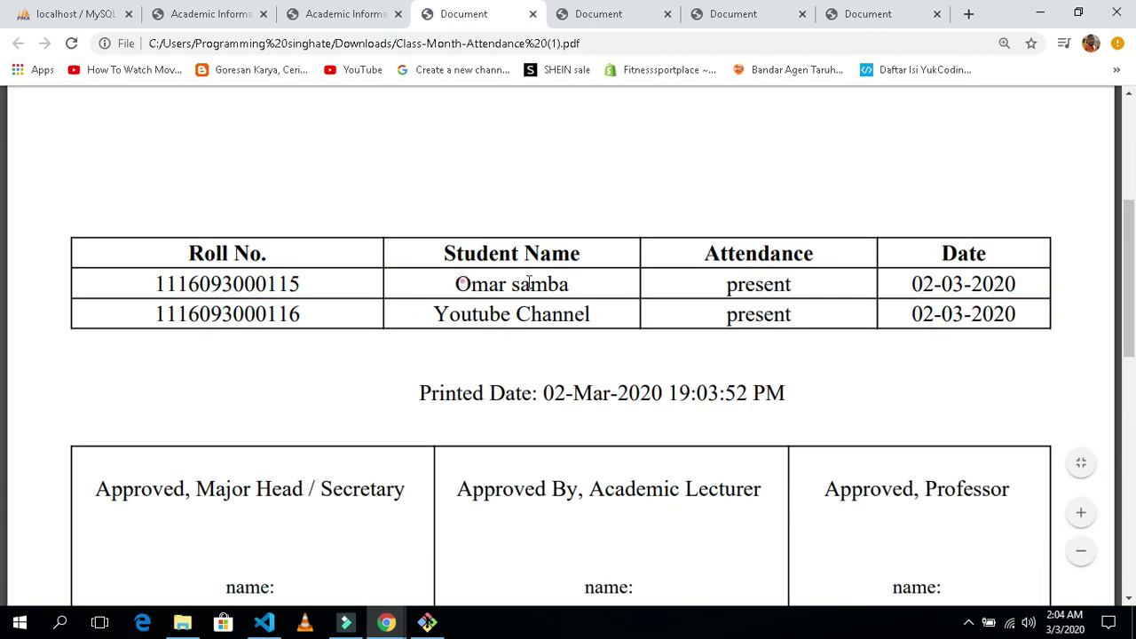
scroll(672, 342, "down", 1)
scroll(743, 345, "down", 3)
scroll(743, 346, "up", 8)
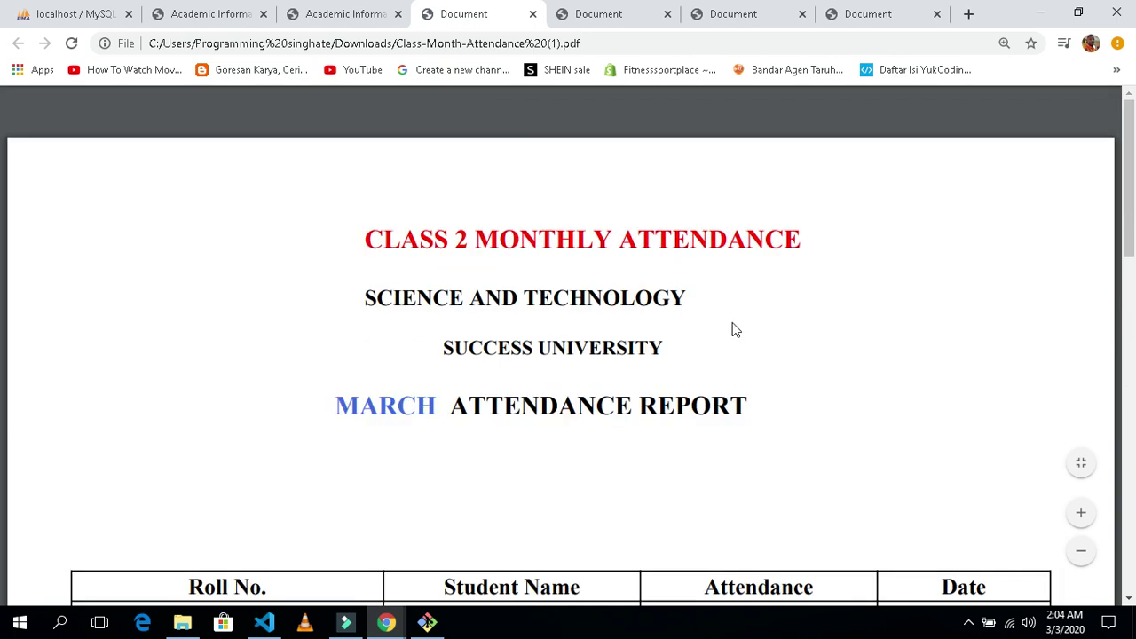
left_click(346, 14)
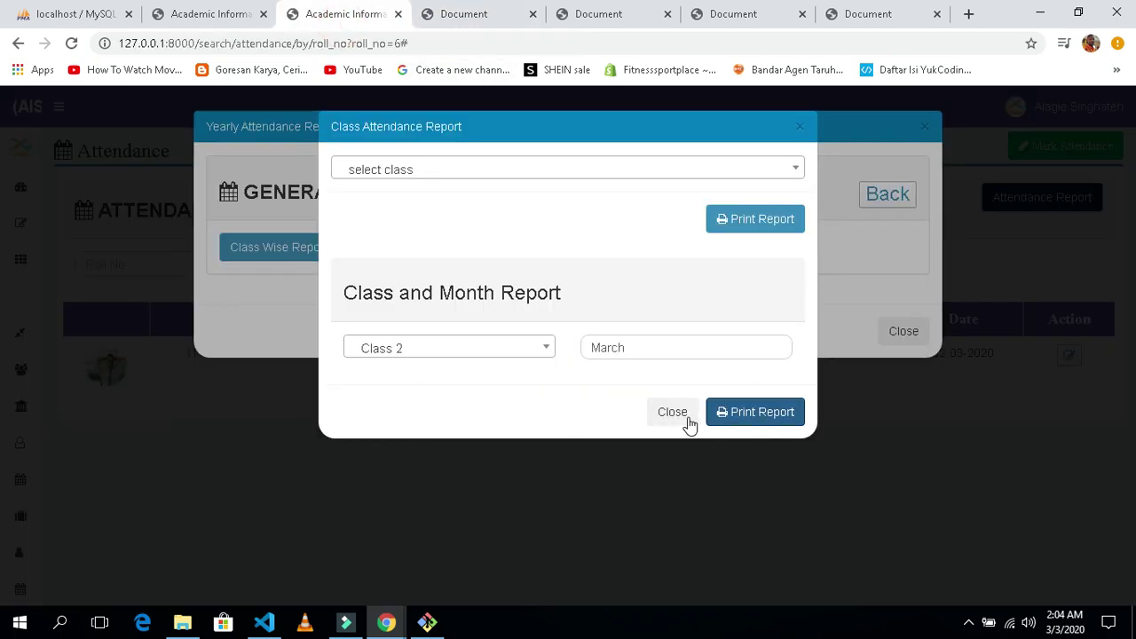
Step: Close the form, reload, print the Monthly Report for March, and open Monthly-Attendance.pdf
left_click(674, 412)
left_click(72, 42)
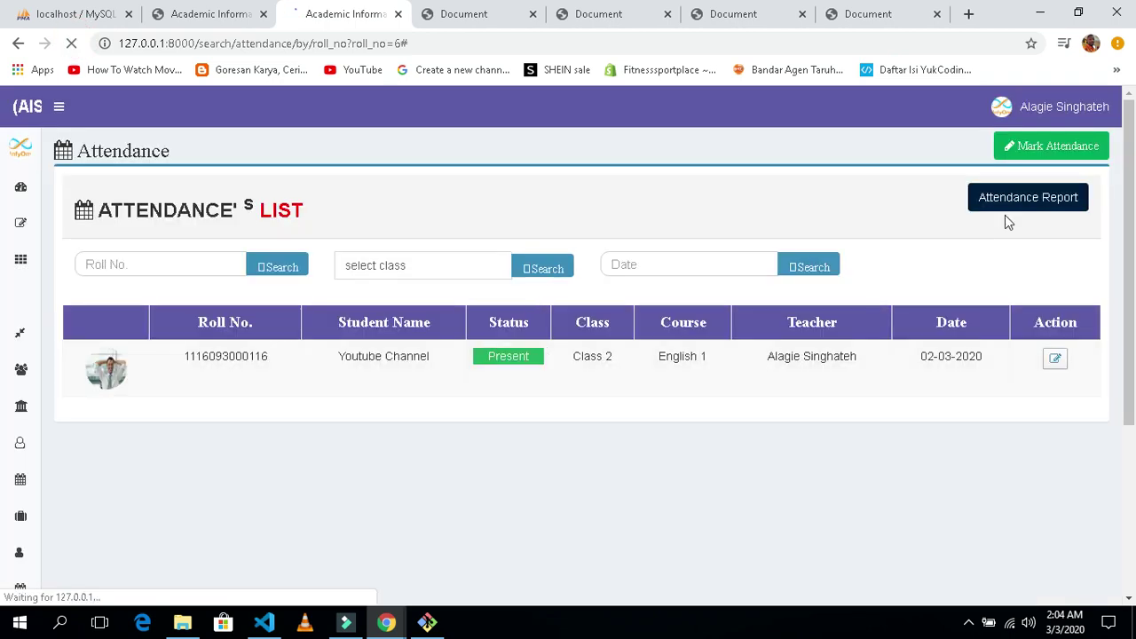
left_click(1027, 204)
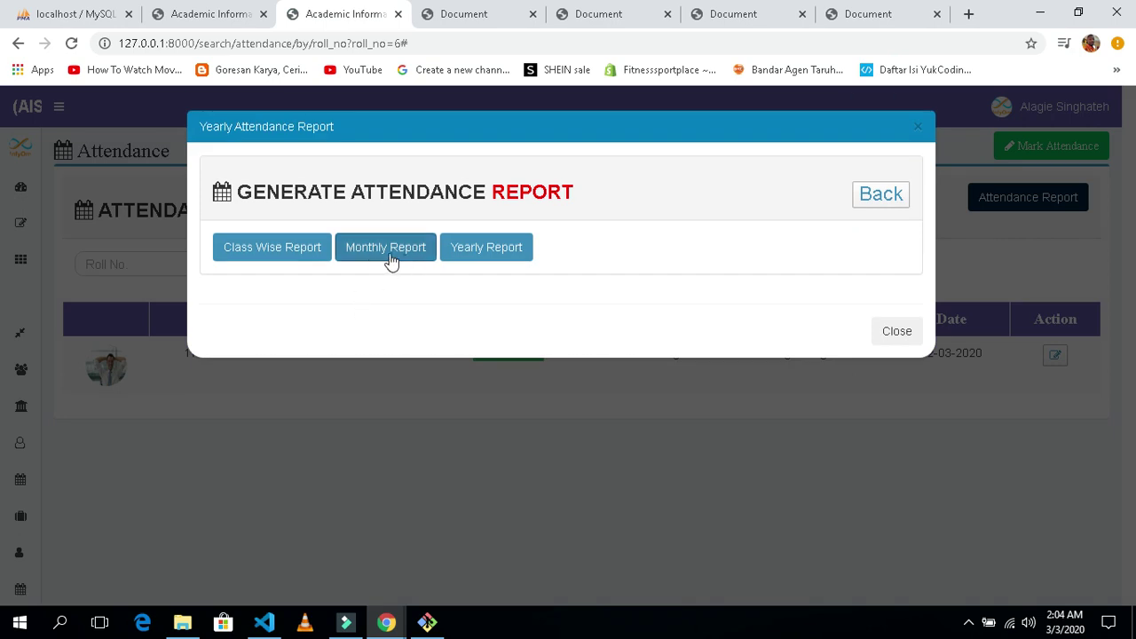
left_click(388, 255)
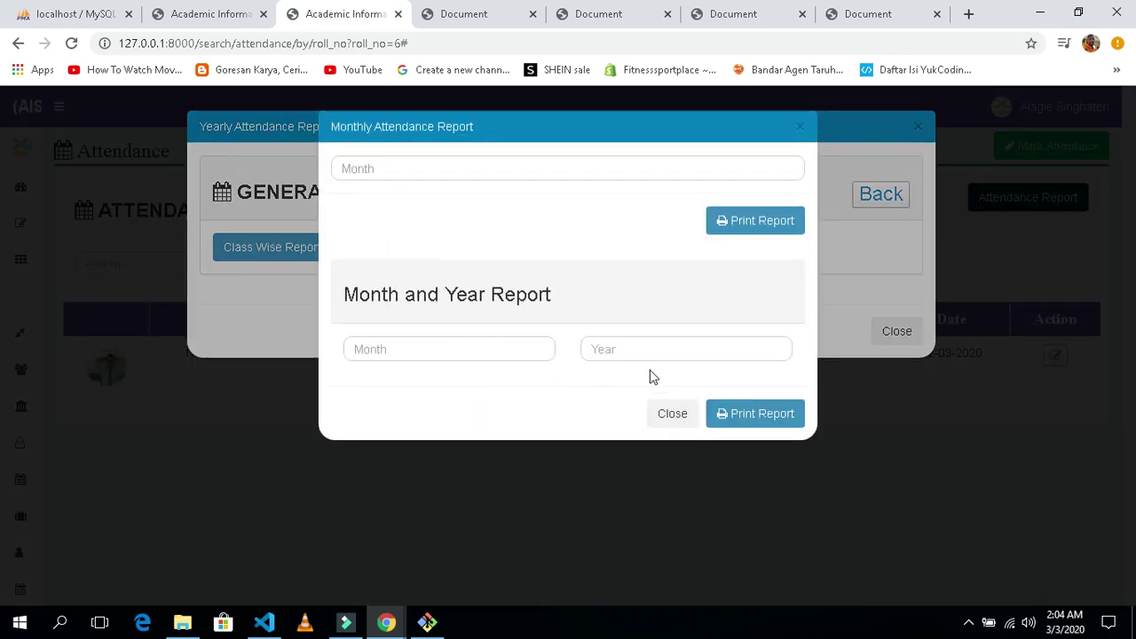
left_click(487, 172)
left_click(466, 247)
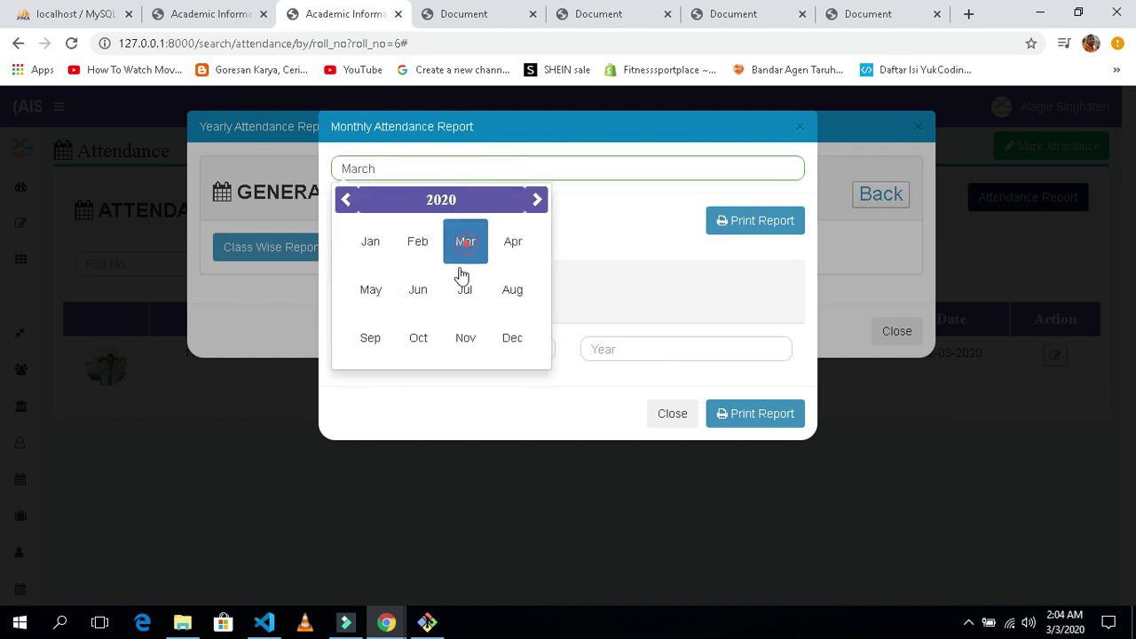
left_click(760, 231)
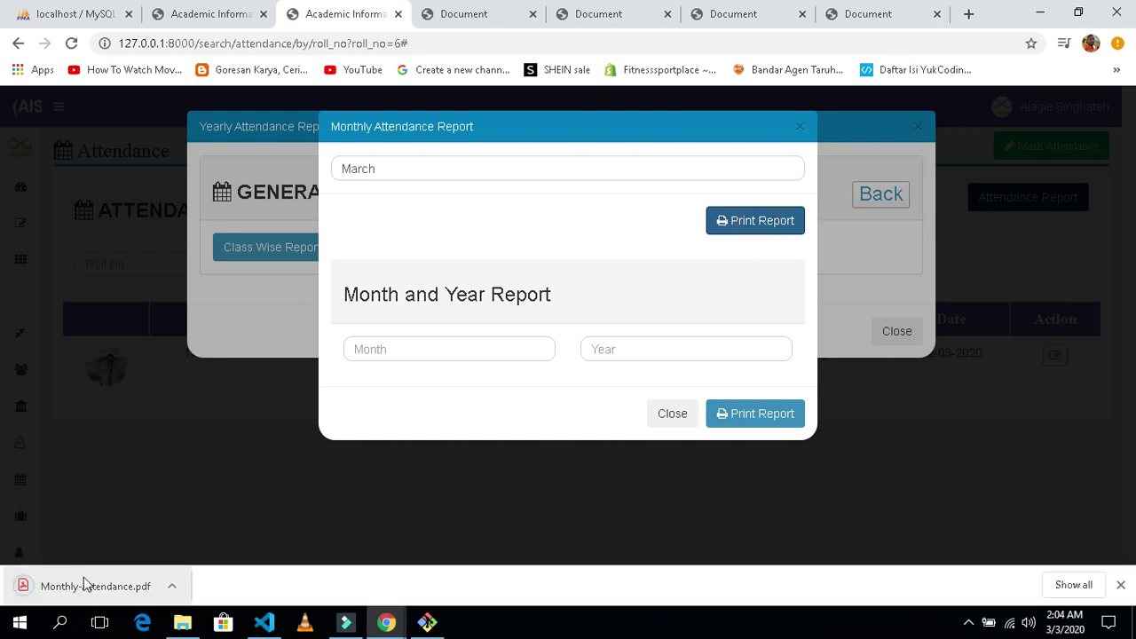
left_click(86, 583)
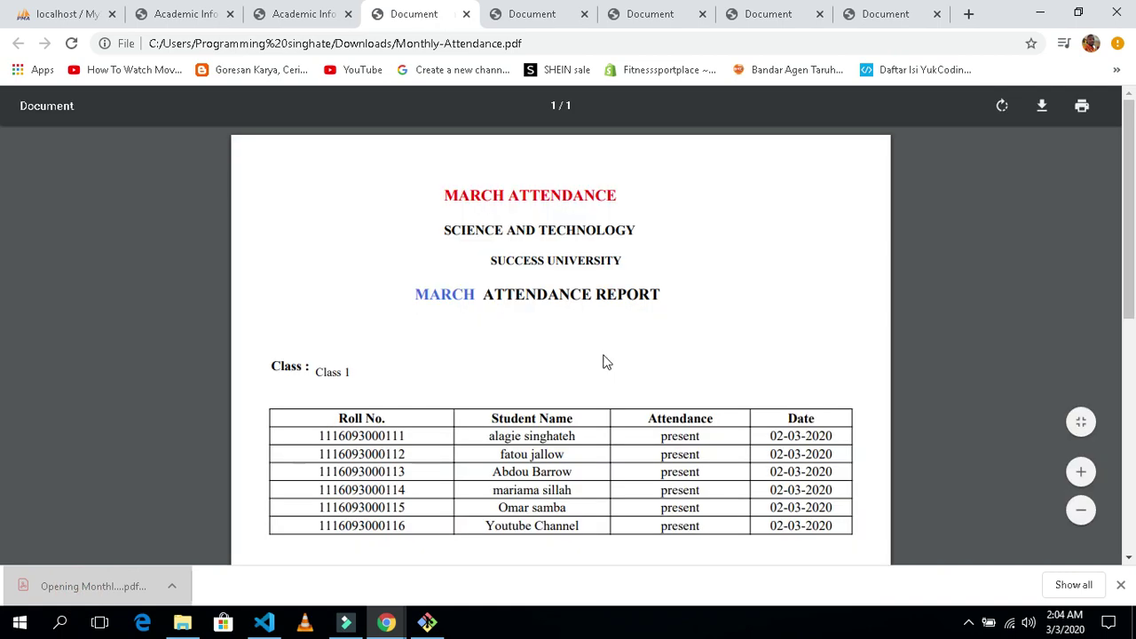
scroll(603, 359, "down", 1)
left_click(410, 210)
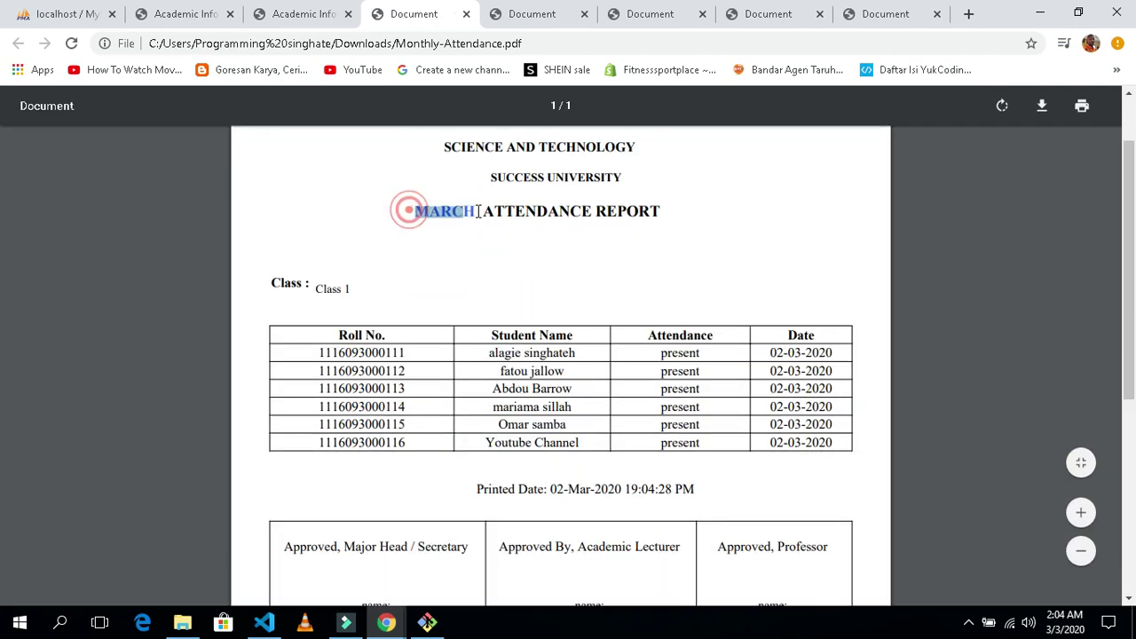
left_click(1079, 464)
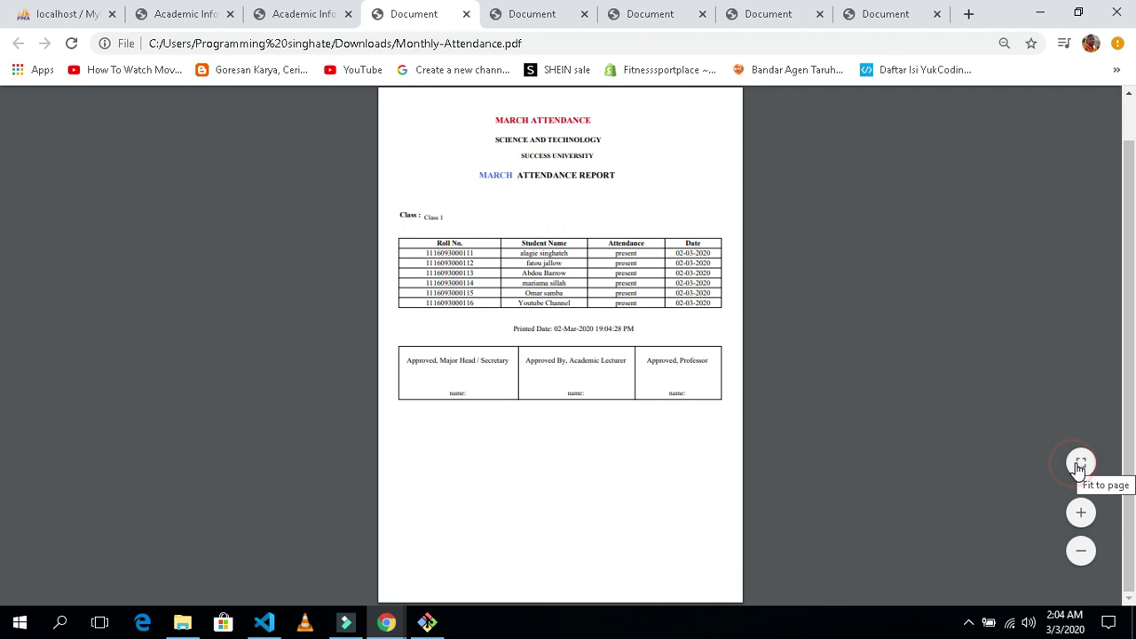
left_click(1079, 464)
scroll(664, 397, "down", 4)
scroll(659, 399, "down", 1)
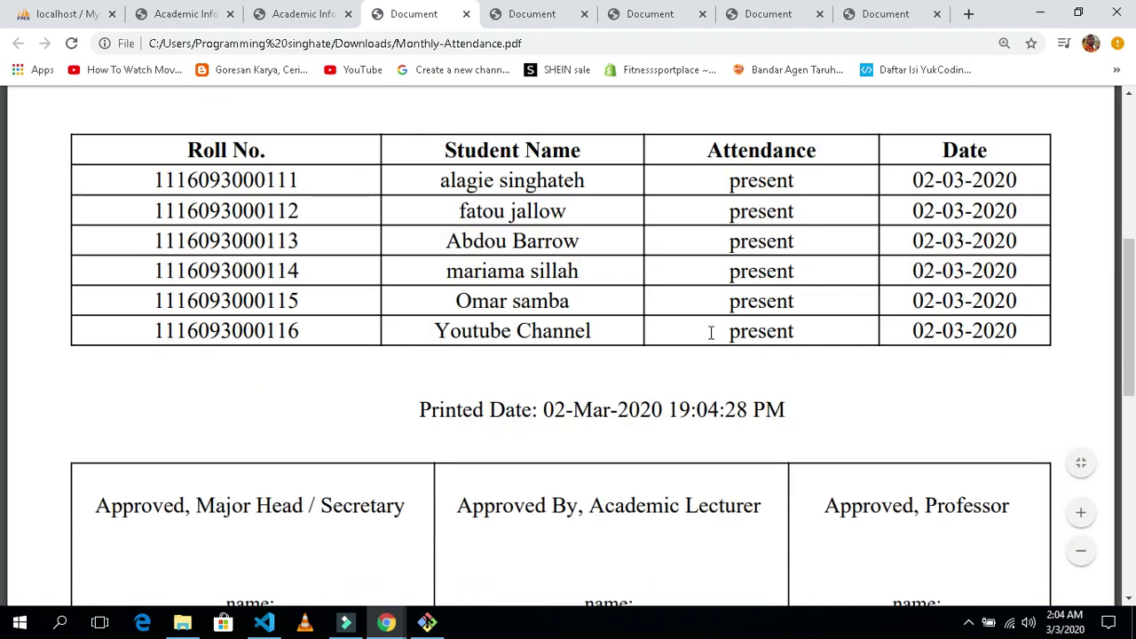
left_click_drag(801, 322, 720, 249)
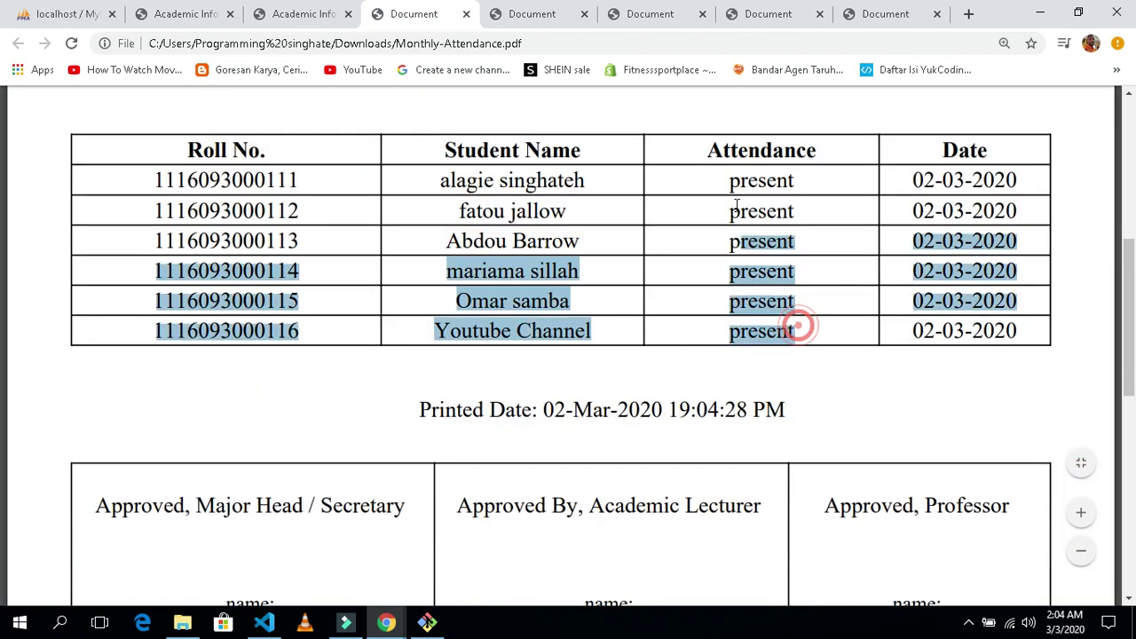
left_click(720, 247)
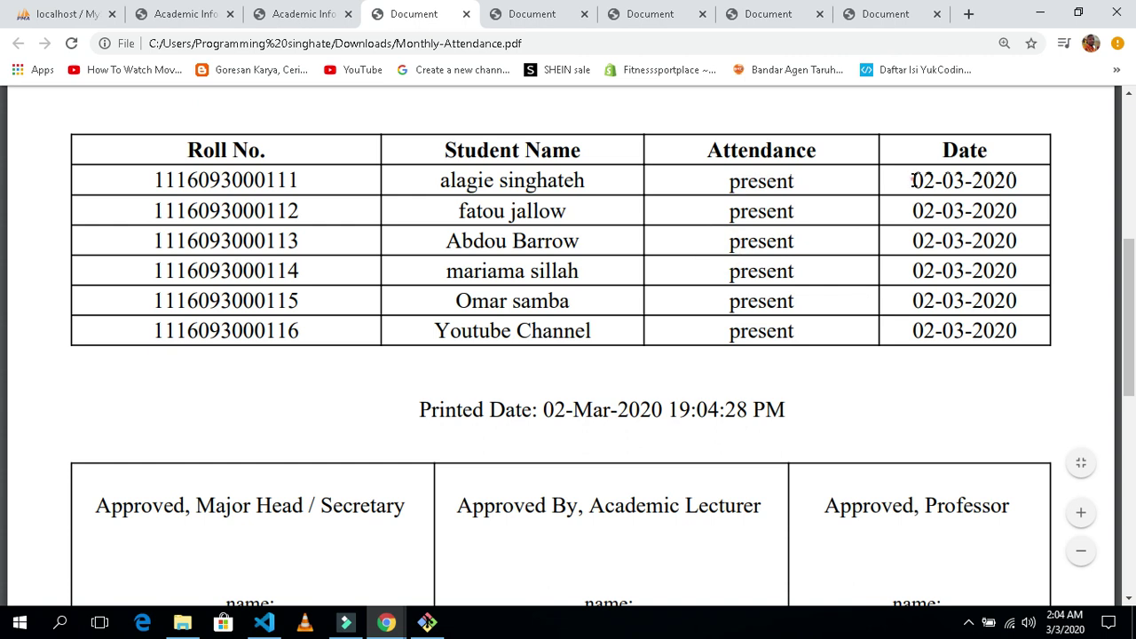
left_click_drag(912, 180, 963, 330)
left_click(977, 382)
left_click_drag(145, 185, 317, 176)
left_click(326, 185)
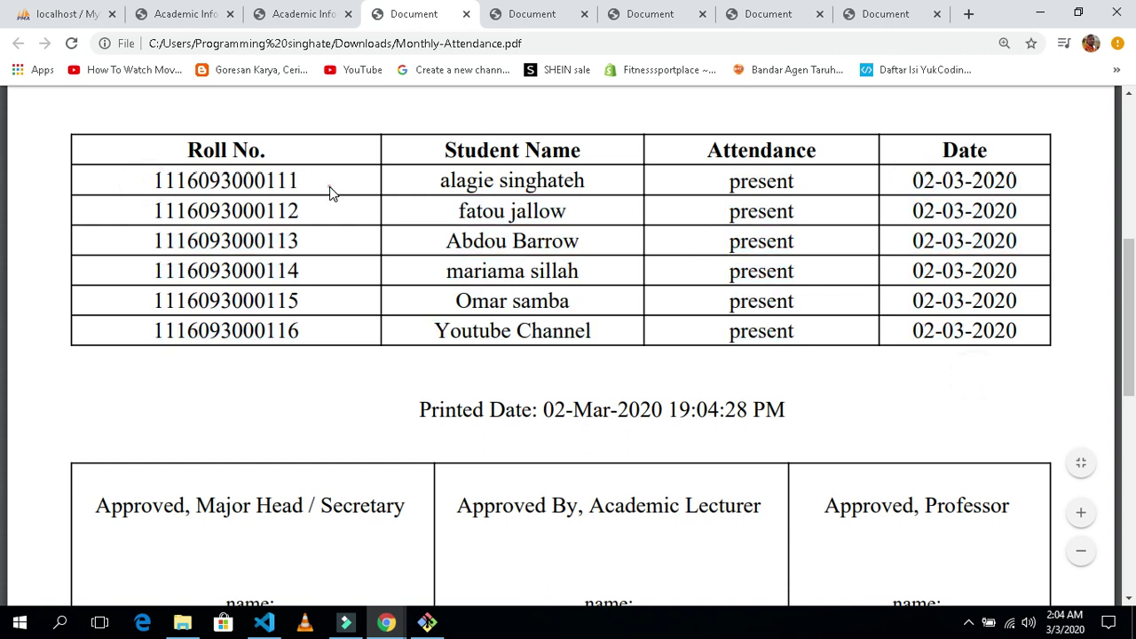
left_click_drag(144, 213, 348, 213)
left_click(352, 222)
left_click(364, 264)
left_click_drag(435, 240, 588, 240)
left_click(617, 291)
left_click_drag(442, 261, 633, 299)
left_click(618, 354)
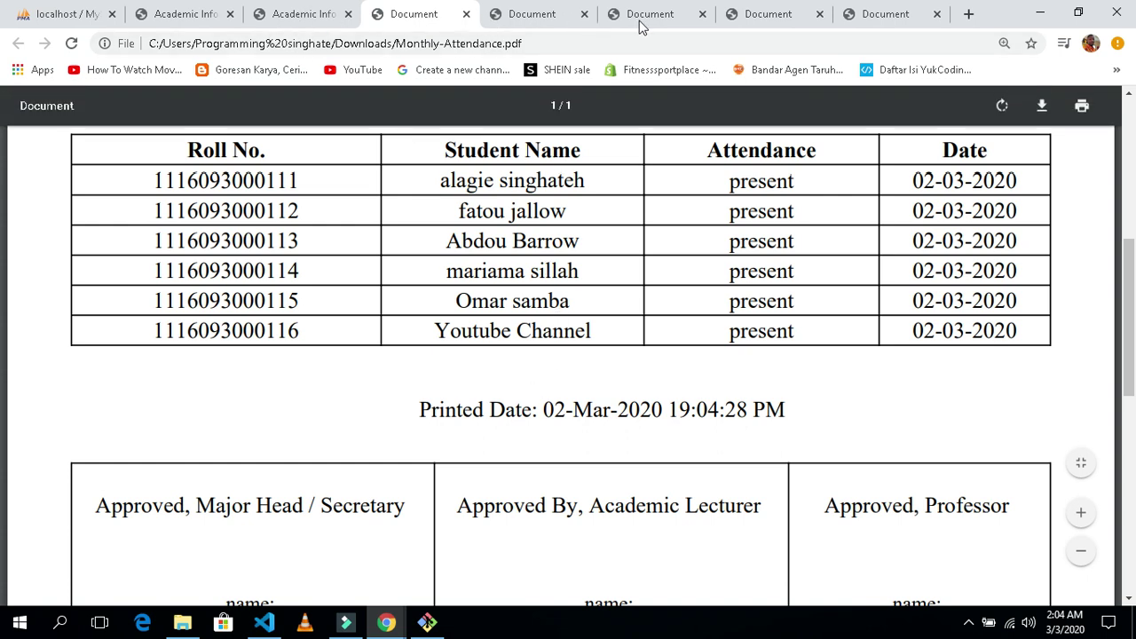
Step: Close the four leftover Document tabs and the monthly report PDF tab
left_click(703, 14)
left_click(702, 14)
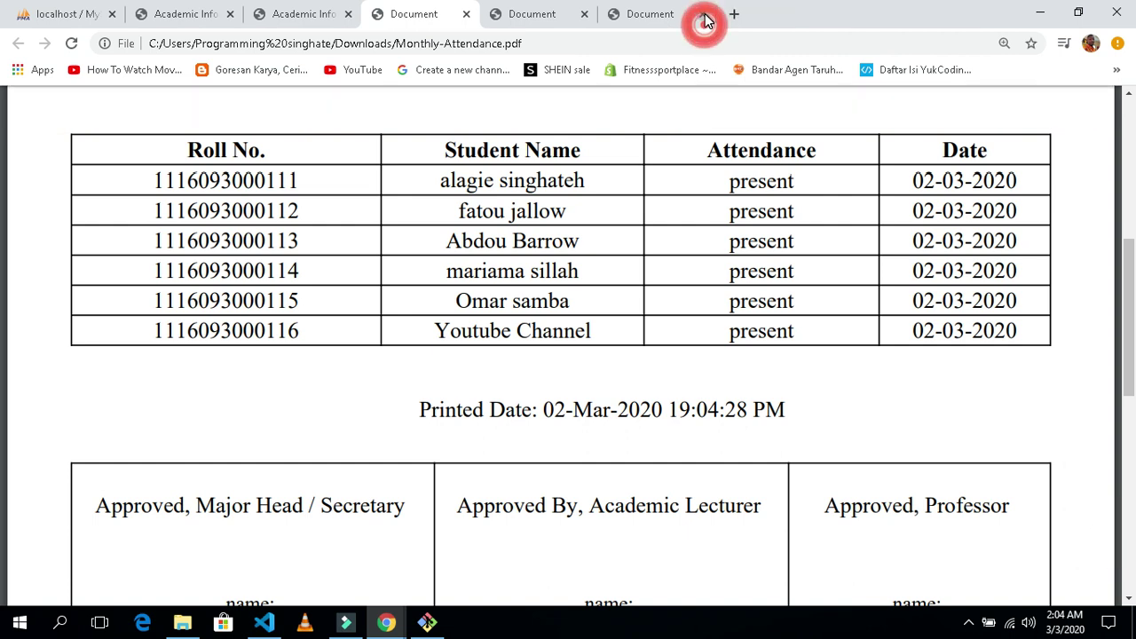
left_click(702, 14)
left_click(702, 15)
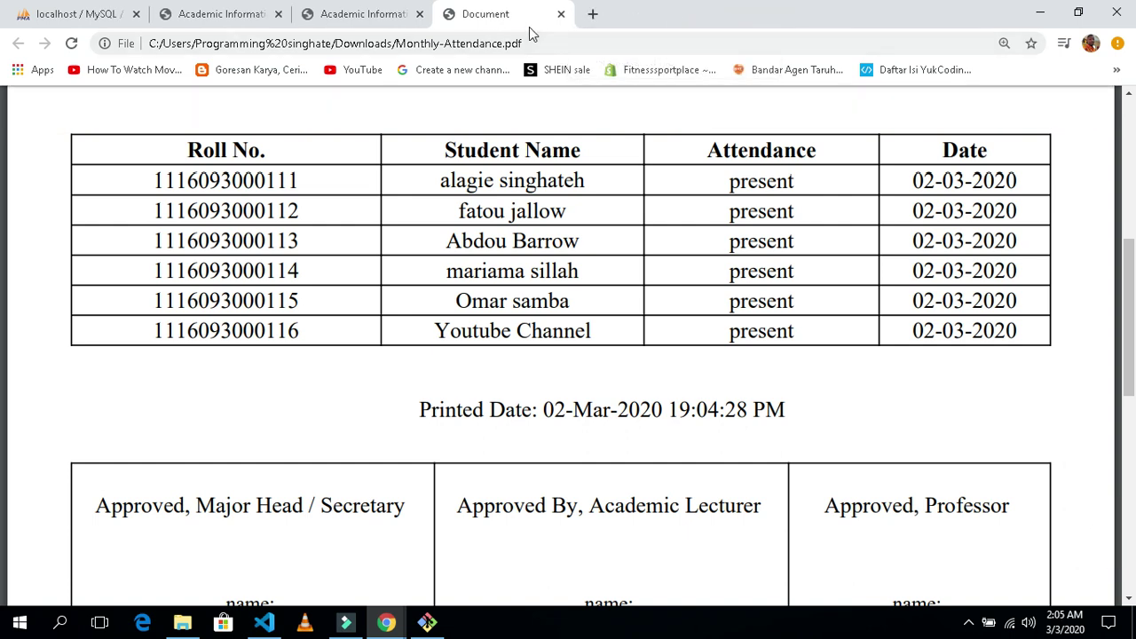
left_click(560, 14)
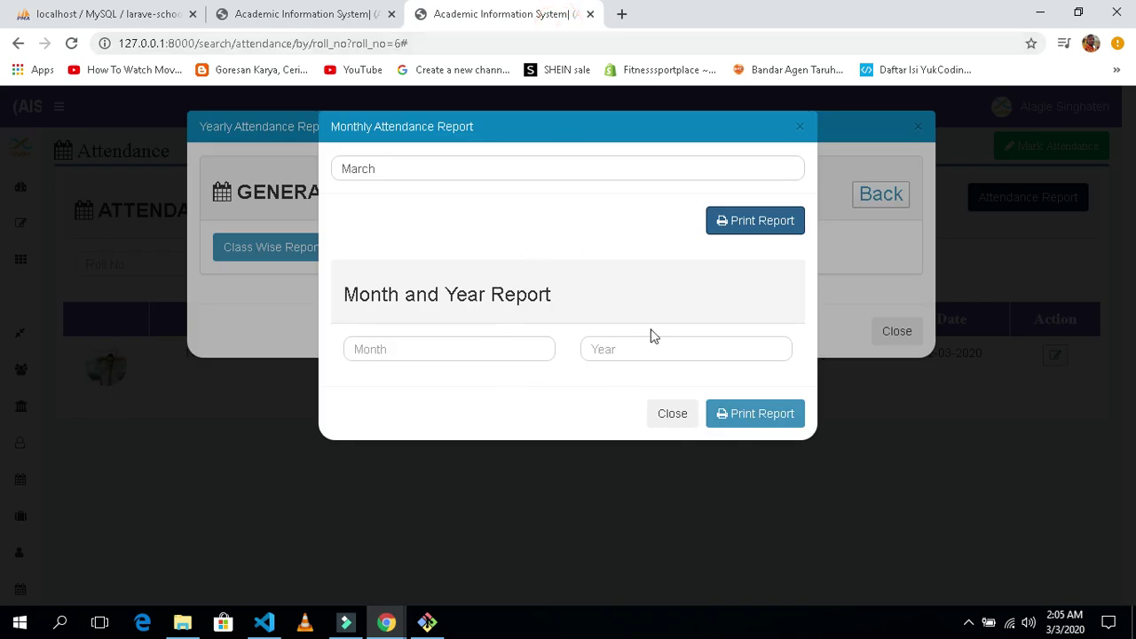
Step: Close the monthly report form, reload the attendance page, and show the report choices
left_click(689, 414)
left_click(71, 44)
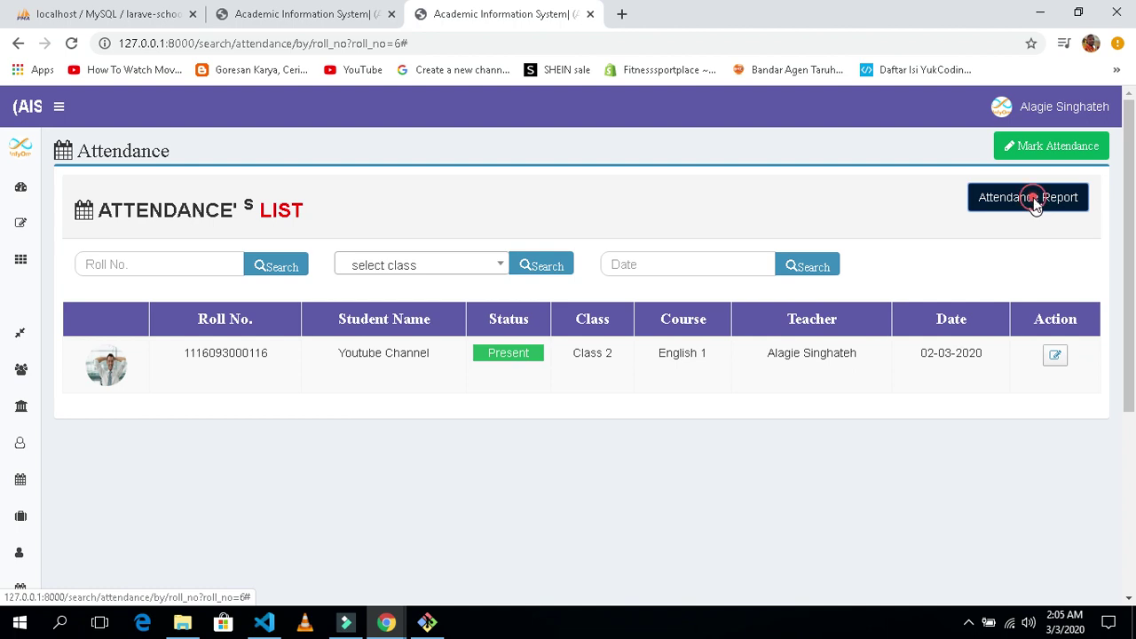
left_click(1034, 205)
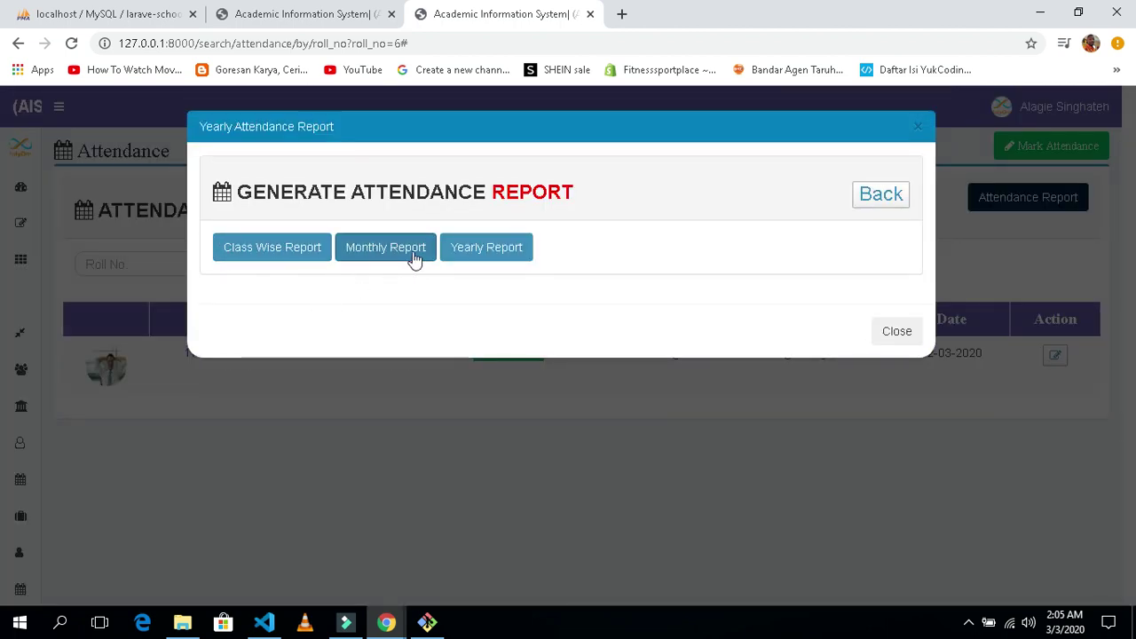
Step: Request the Month and Year Report for March 2019 from the Monthly Report form
left_click(402, 251)
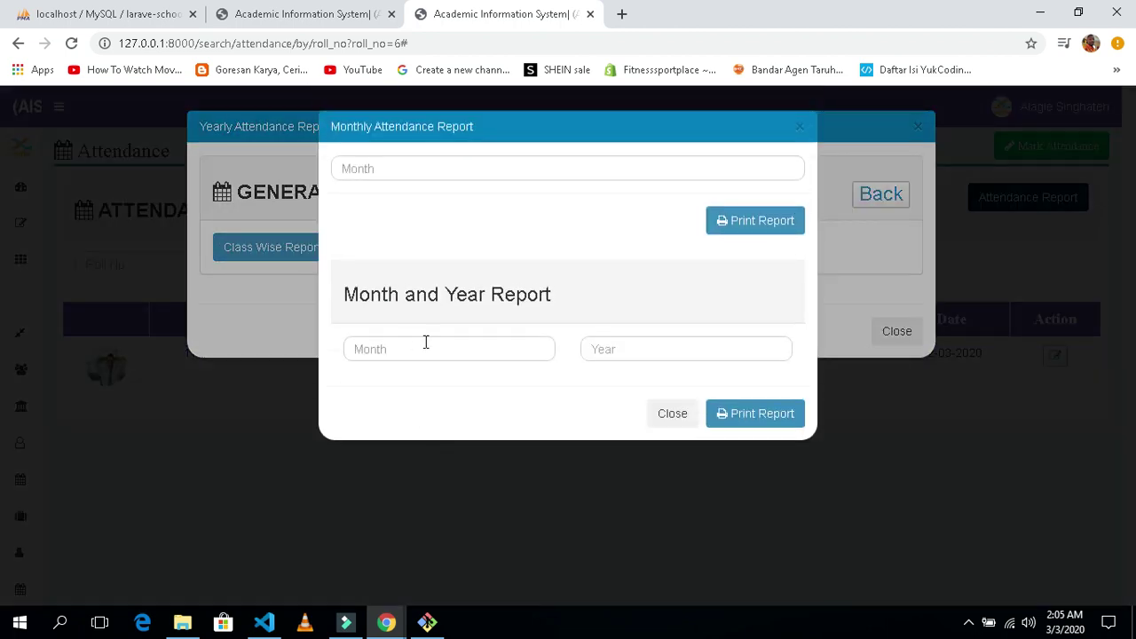
left_click(426, 348)
left_click(475, 205)
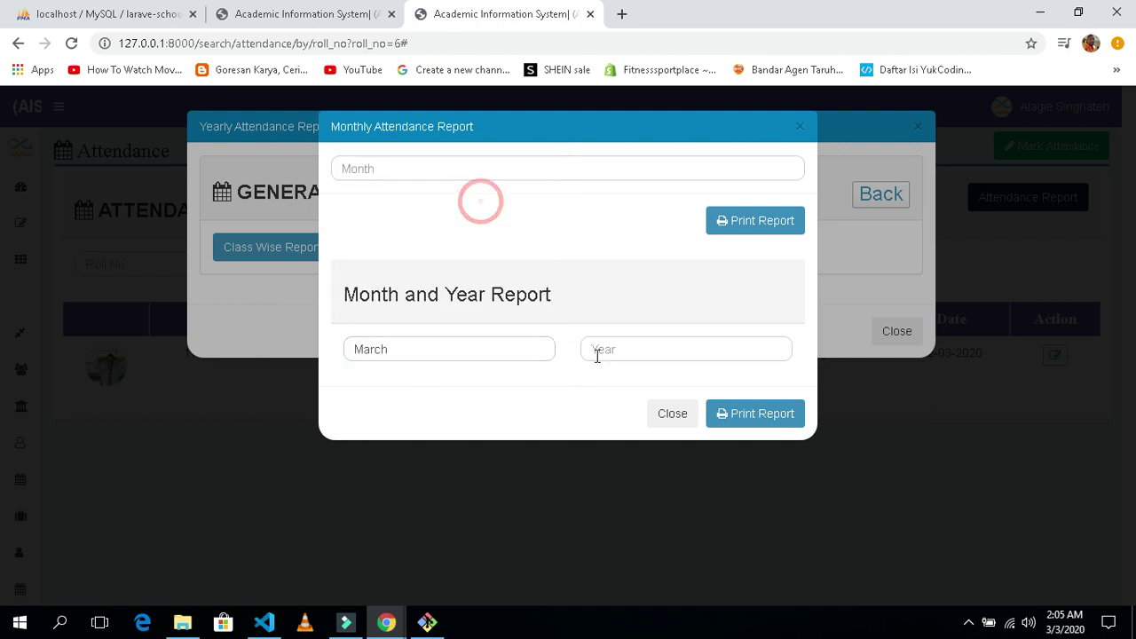
left_click(609, 349)
left_click(619, 254)
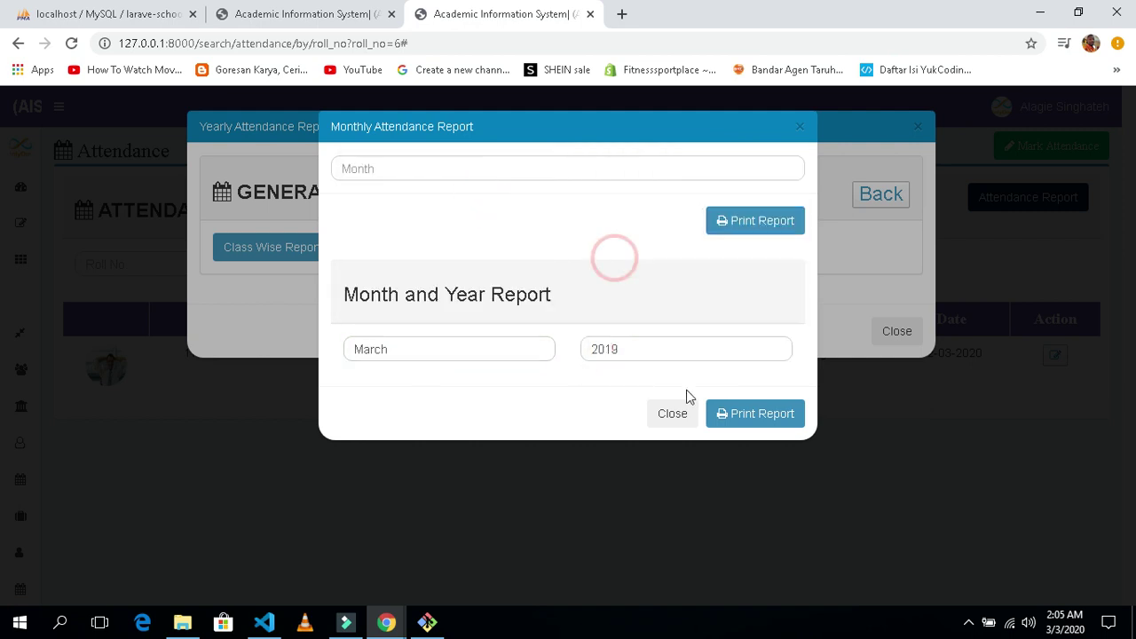
left_click(721, 412)
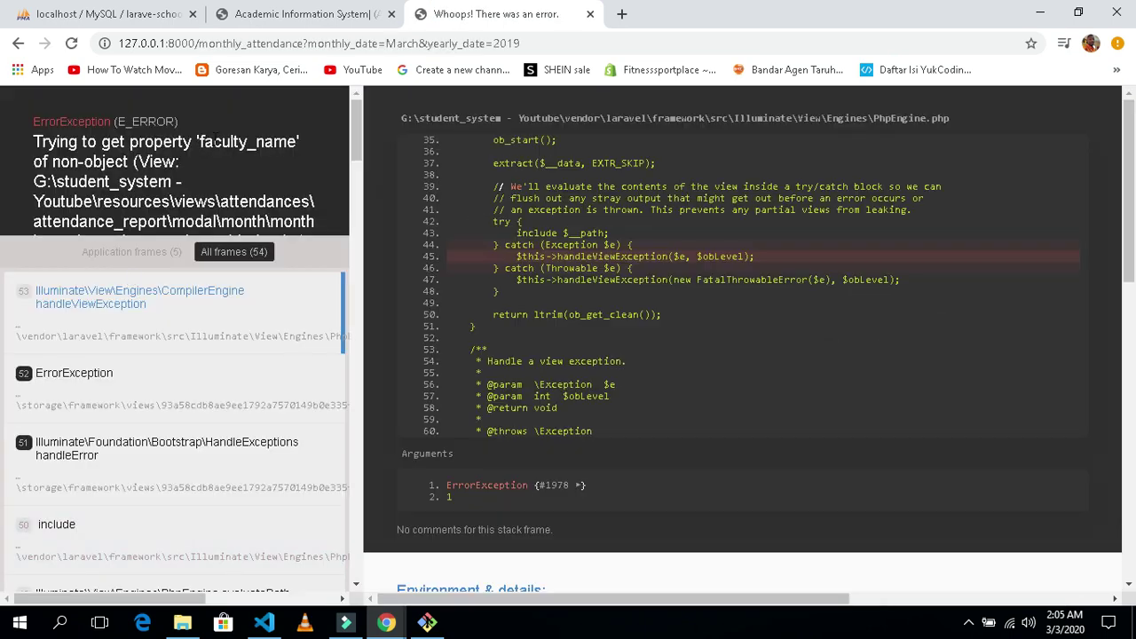
Step: Inspect the faculty_name error message, then go back to the attendance list
double_click(201, 142)
left_click(297, 160)
left_click(20, 44)
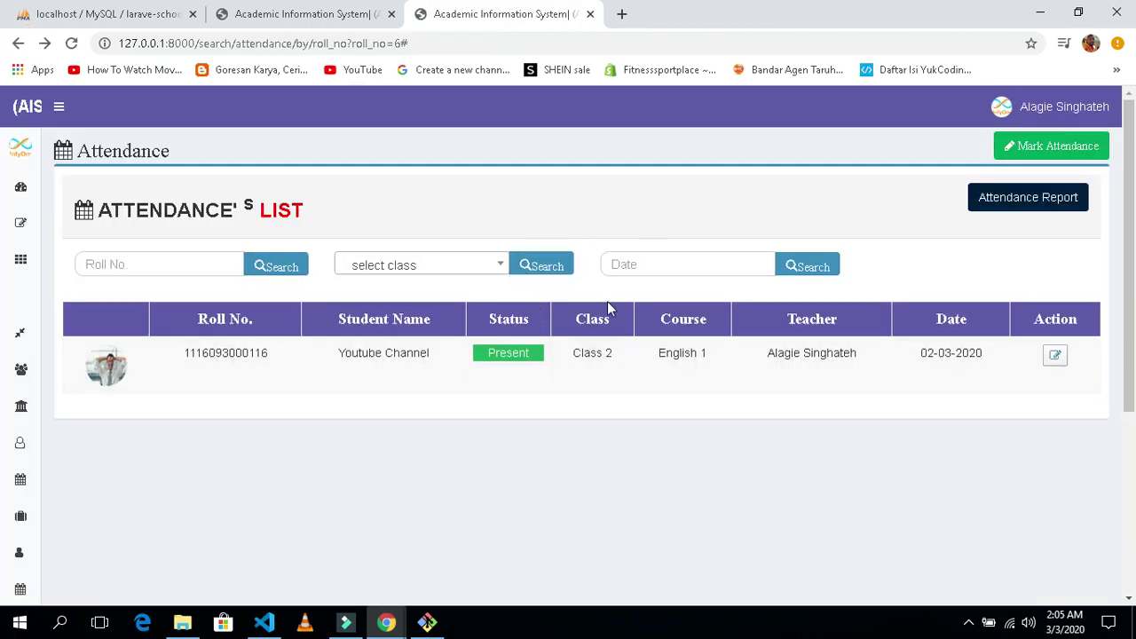
Step: Reload the page and print the Month and Year Report for March 2020
left_click(71, 44)
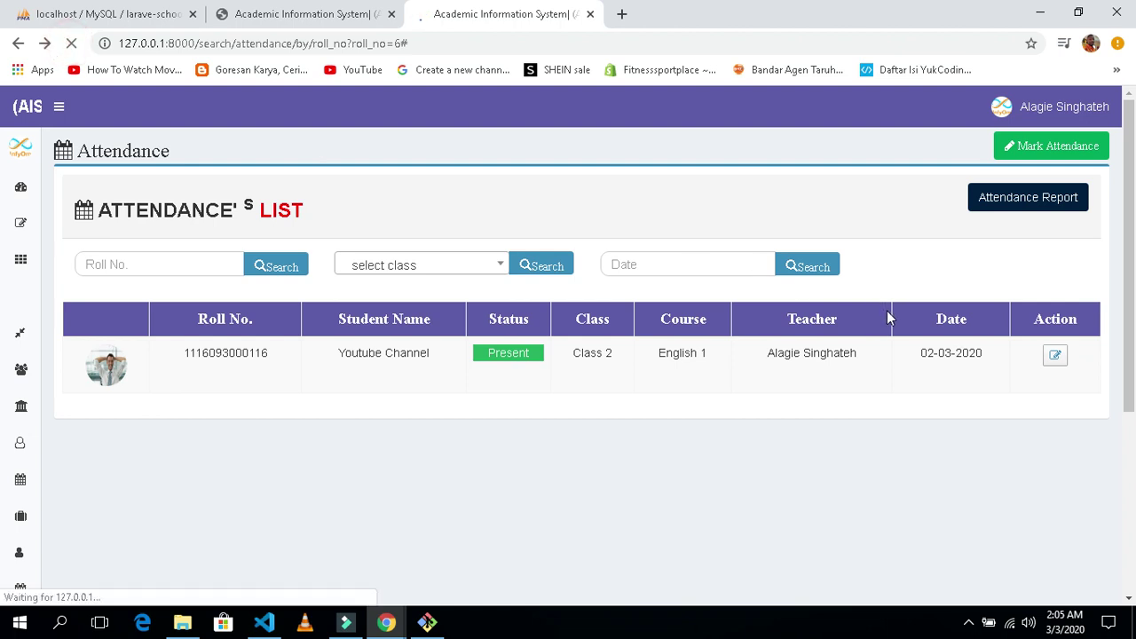
left_click(1043, 204)
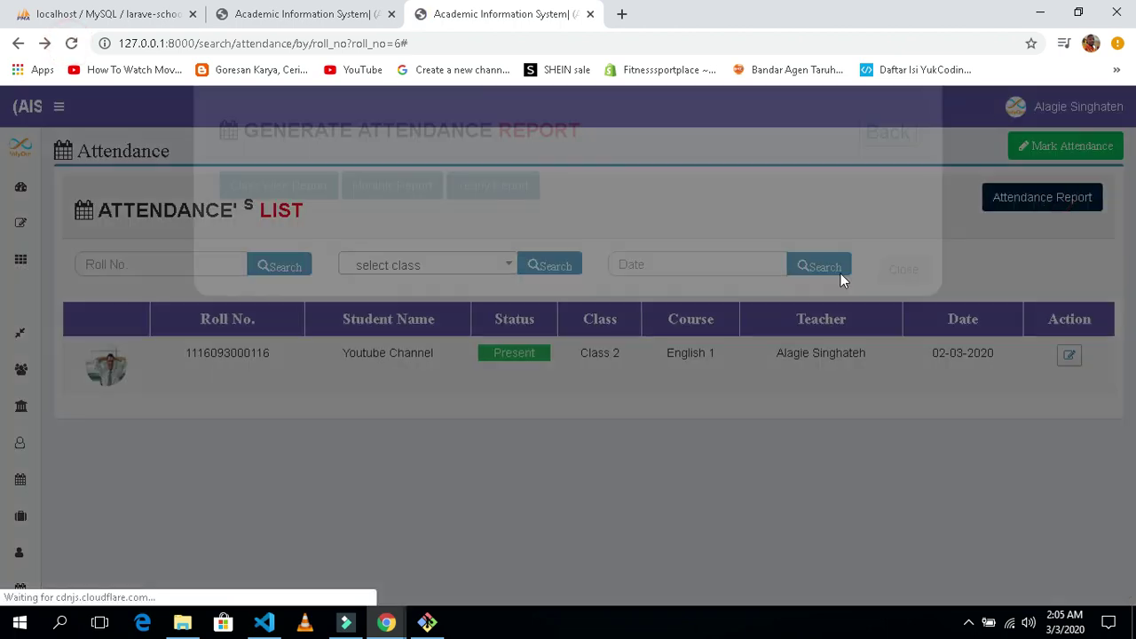
left_click(415, 252)
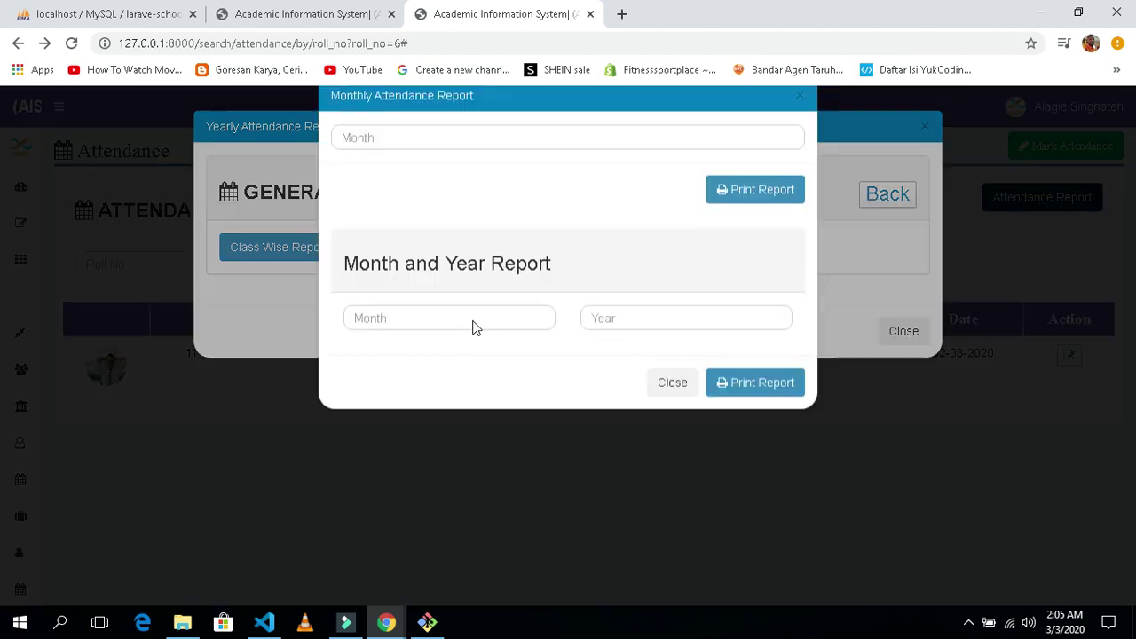
left_click(457, 348)
left_click(477, 205)
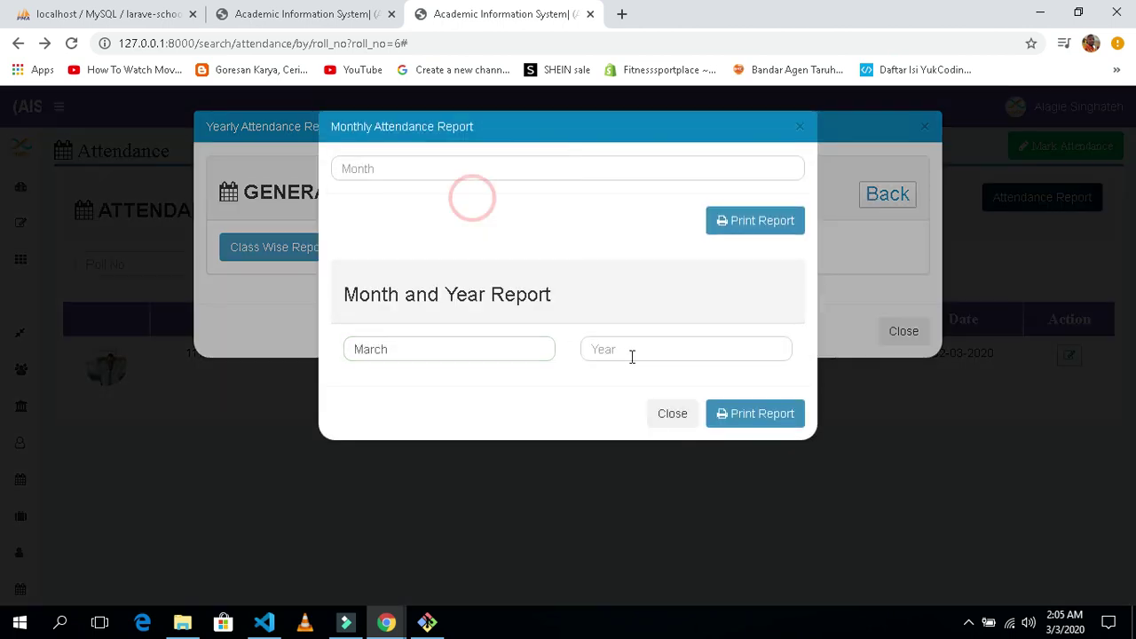
left_click(634, 349)
left_click(664, 256)
left_click(721, 428)
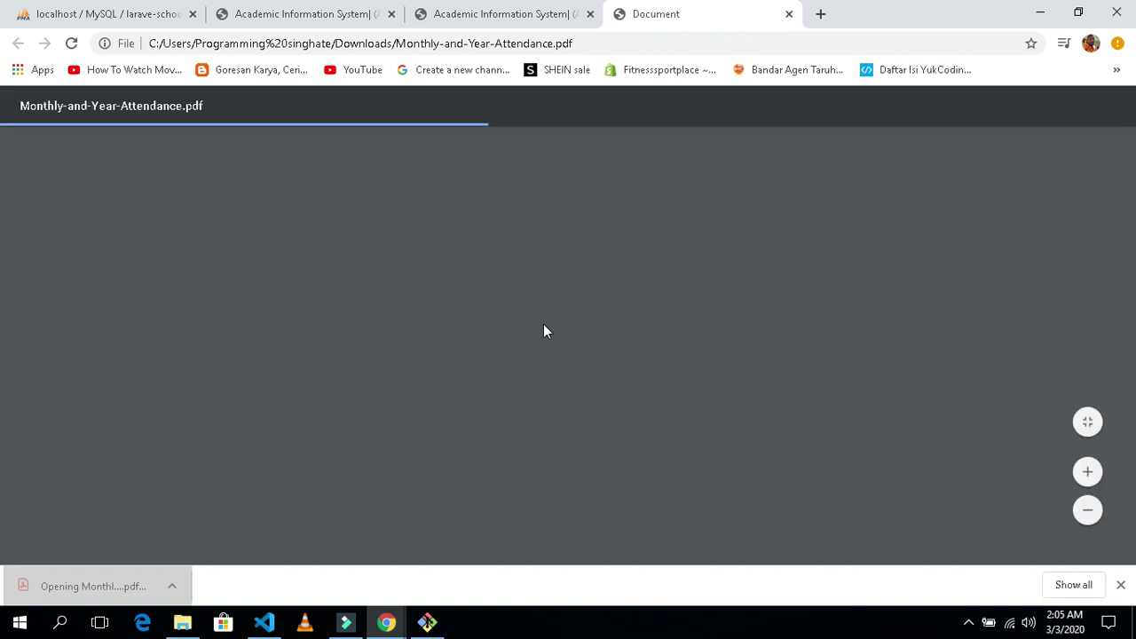
Step: Look over the March 2020 report and select its title text
scroll(543, 324, "down", 1)
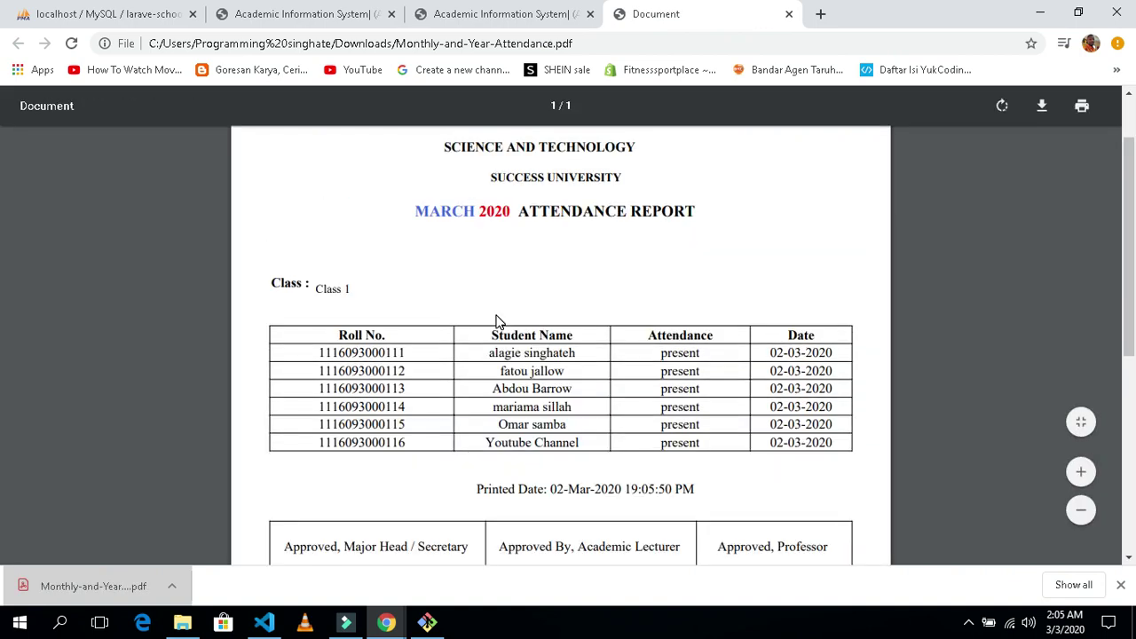
scroll(496, 321, "up", 1)
left_click_drag(414, 291, 532, 293)
left_click(547, 319)
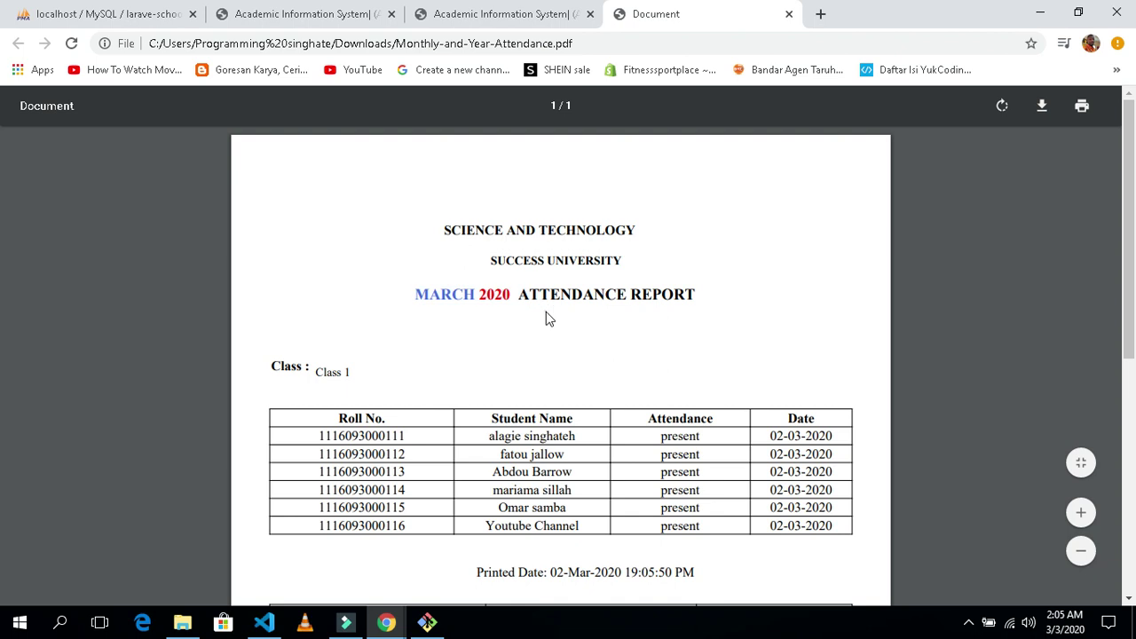
left_click_drag(414, 294, 661, 295)
left_click(713, 304)
Step: Switch the PDF between fit-to-page and fit-to-width, then reread the report title
scroll(687, 335, "down", 2)
scroll(584, 363, "down", 1)
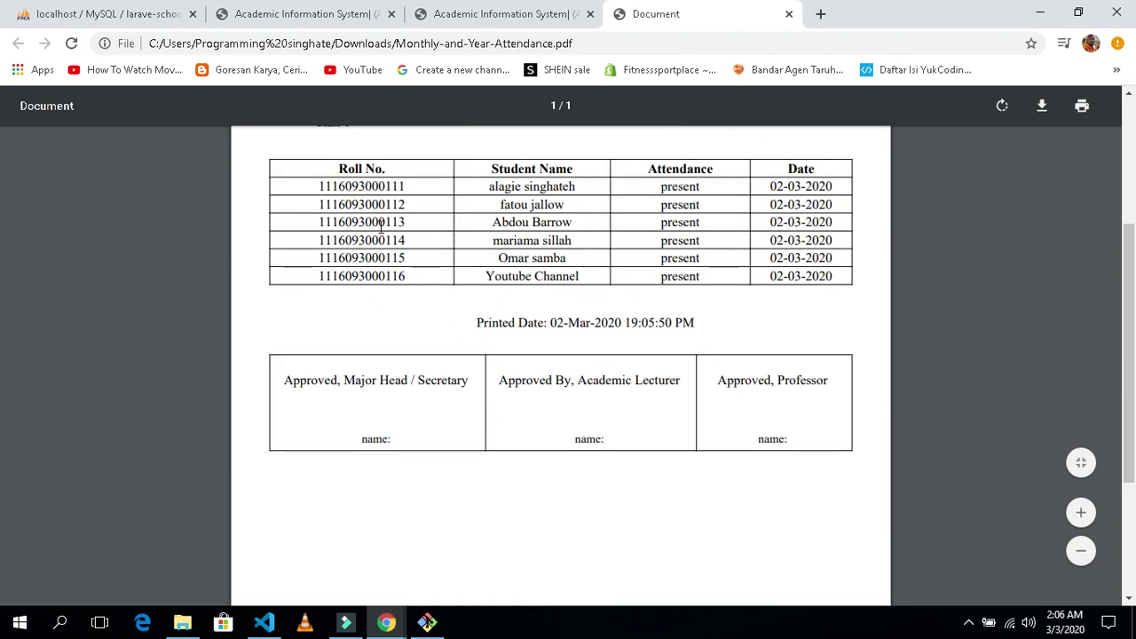
left_click(1083, 471)
left_click(1081, 465)
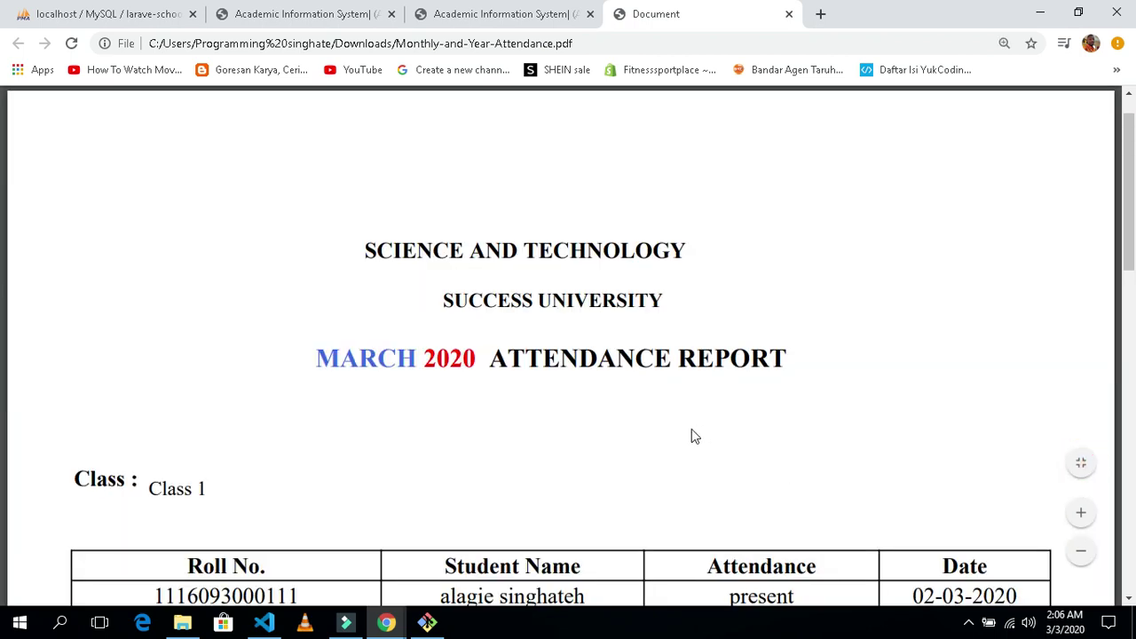
scroll(675, 428, "down", 5)
scroll(632, 419, "up", 5)
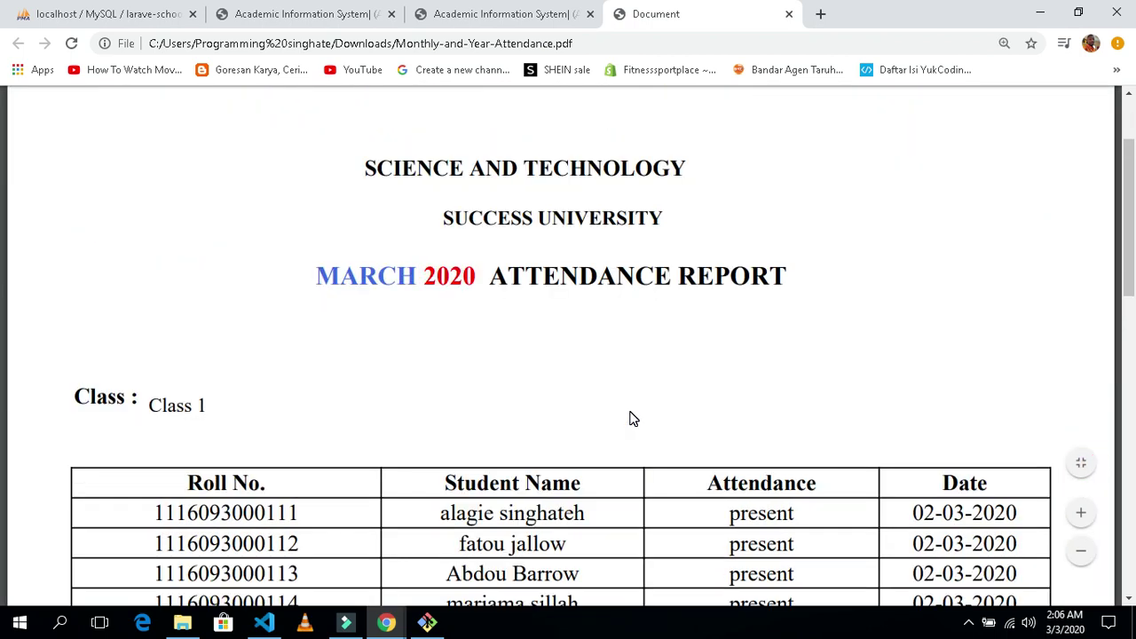
left_click_drag(360, 168, 766, 184)
left_click(725, 340)
Step: Select the table rows of six present students, then return to the attendance system tab
scroll(684, 392, "down", 4)
scroll(441, 349, "up", 1)
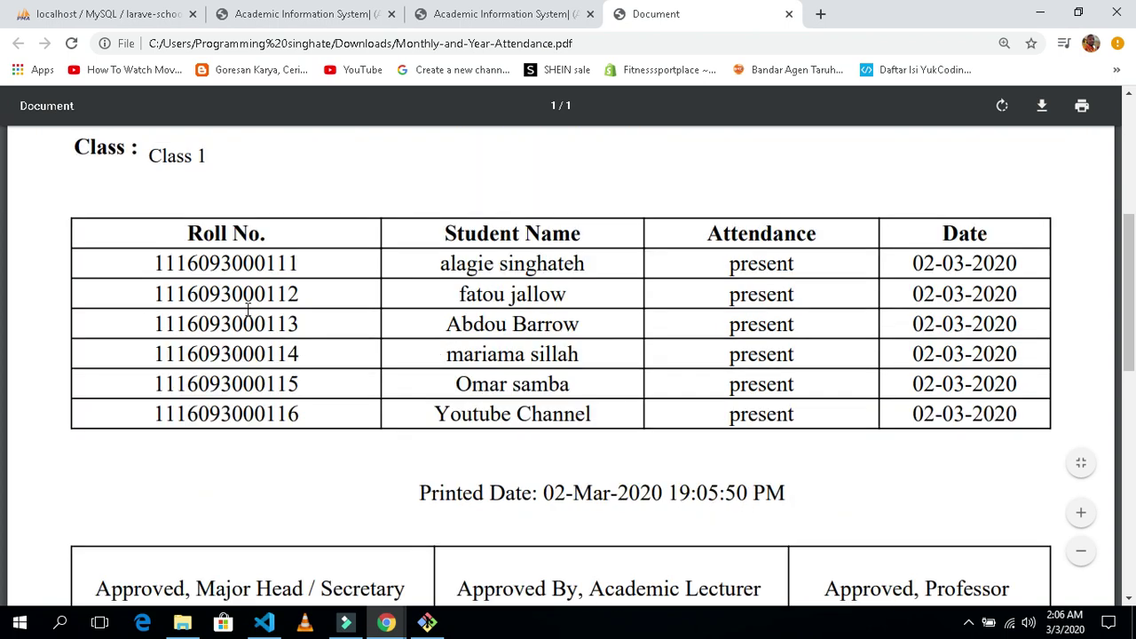
left_click_drag(158, 262, 976, 419)
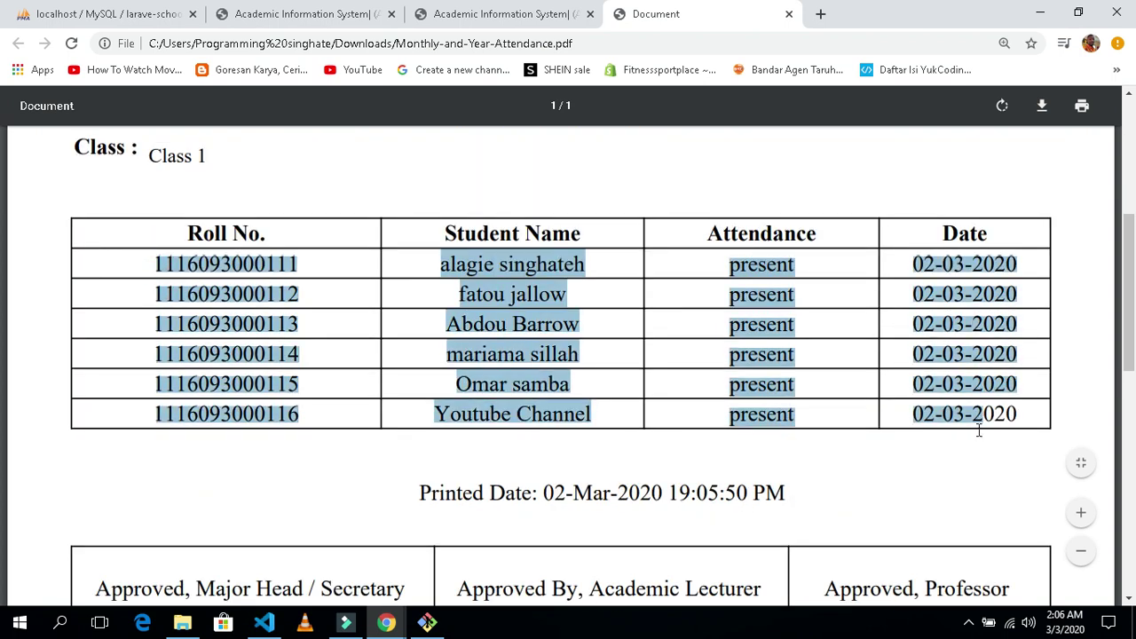
left_click(871, 471)
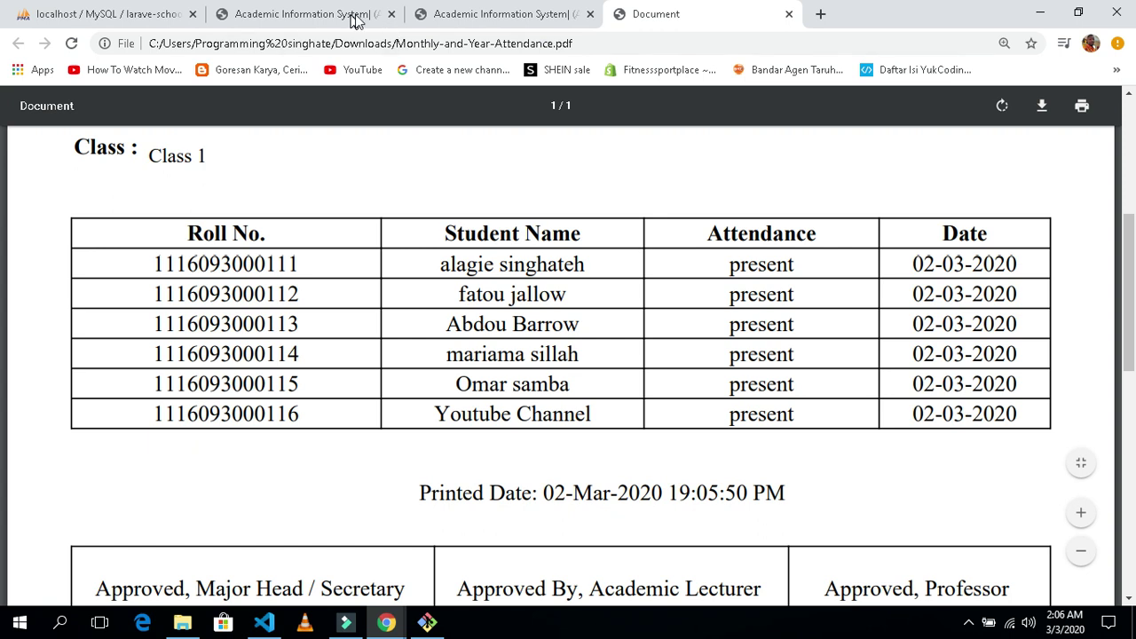
left_click(478, 16)
Step: Close the report form, reload the attendance list, and browse phpMyAdmin's attendances table
left_click(671, 414)
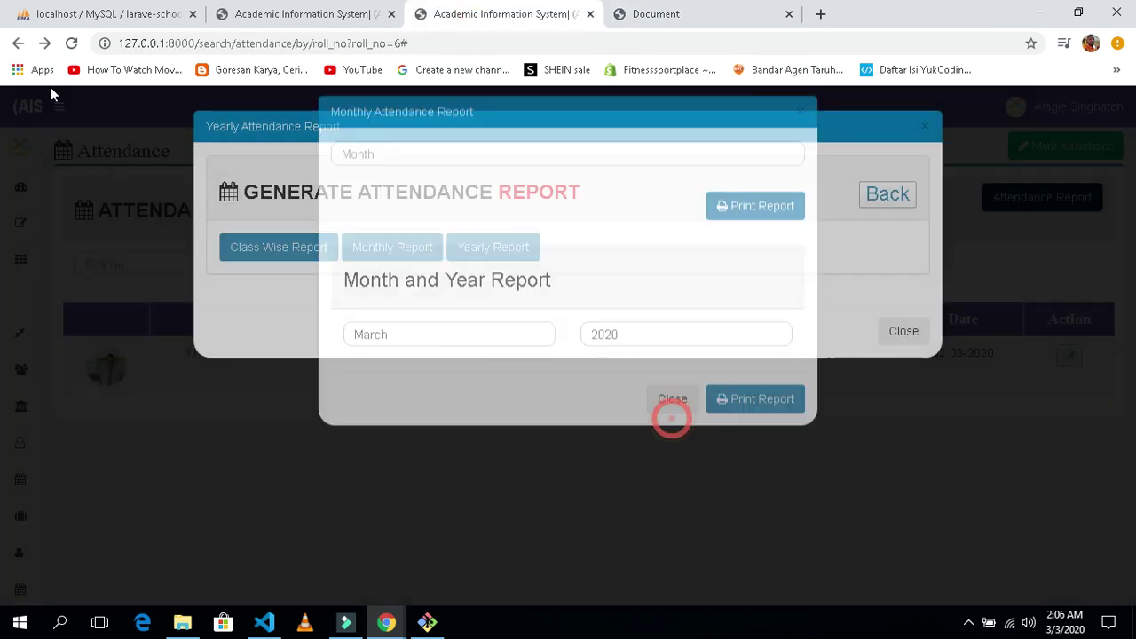
left_click(71, 45)
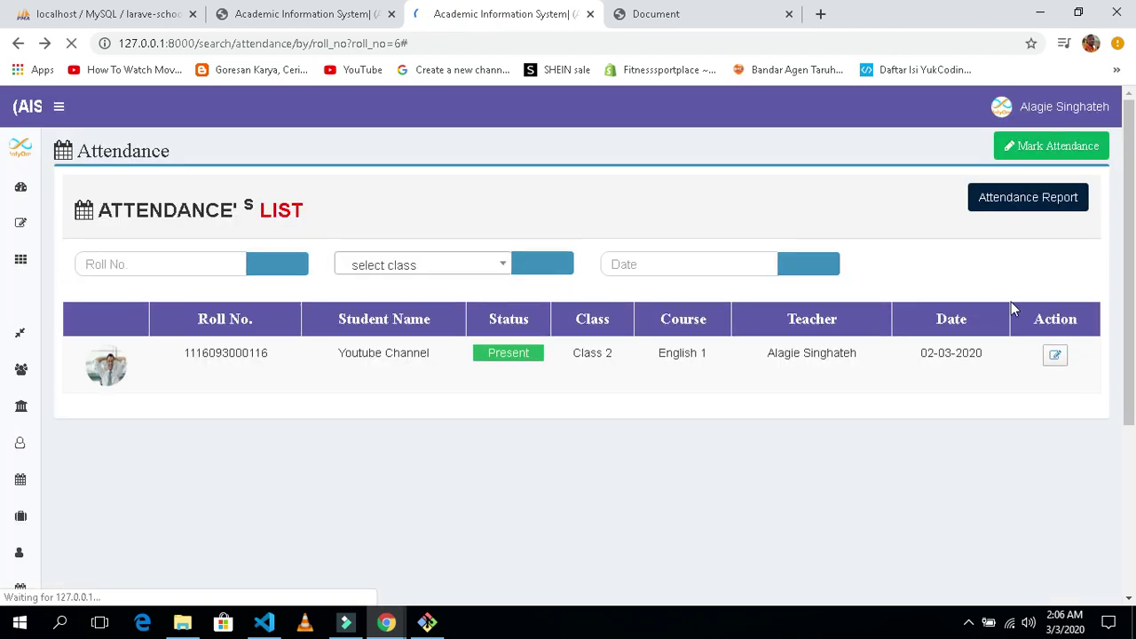
left_click(142, 16)
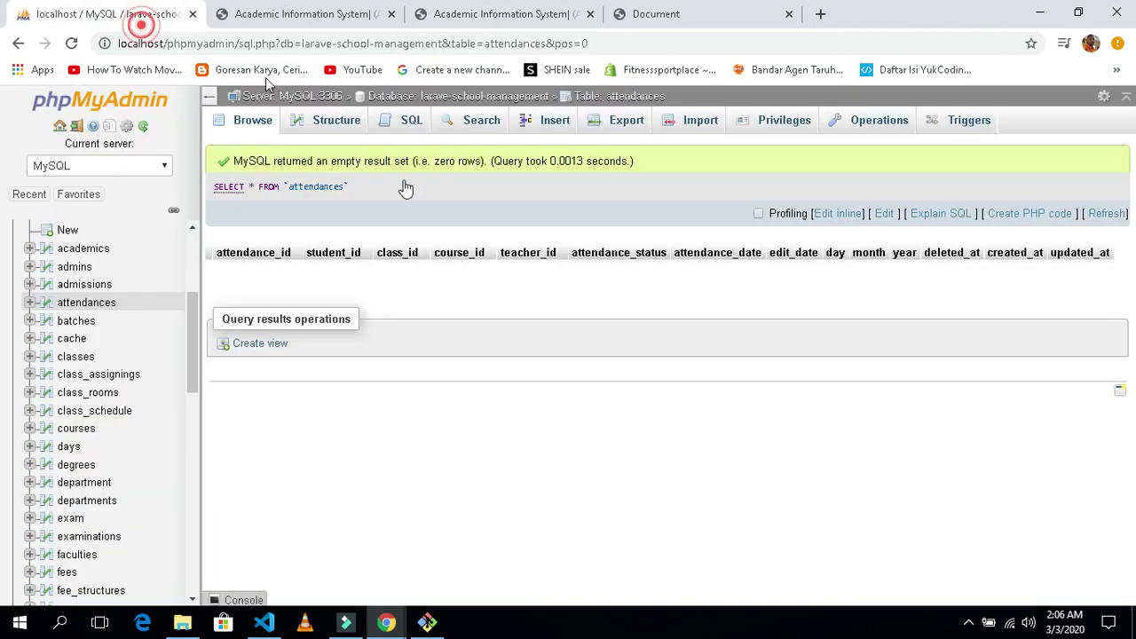
left_click(253, 124)
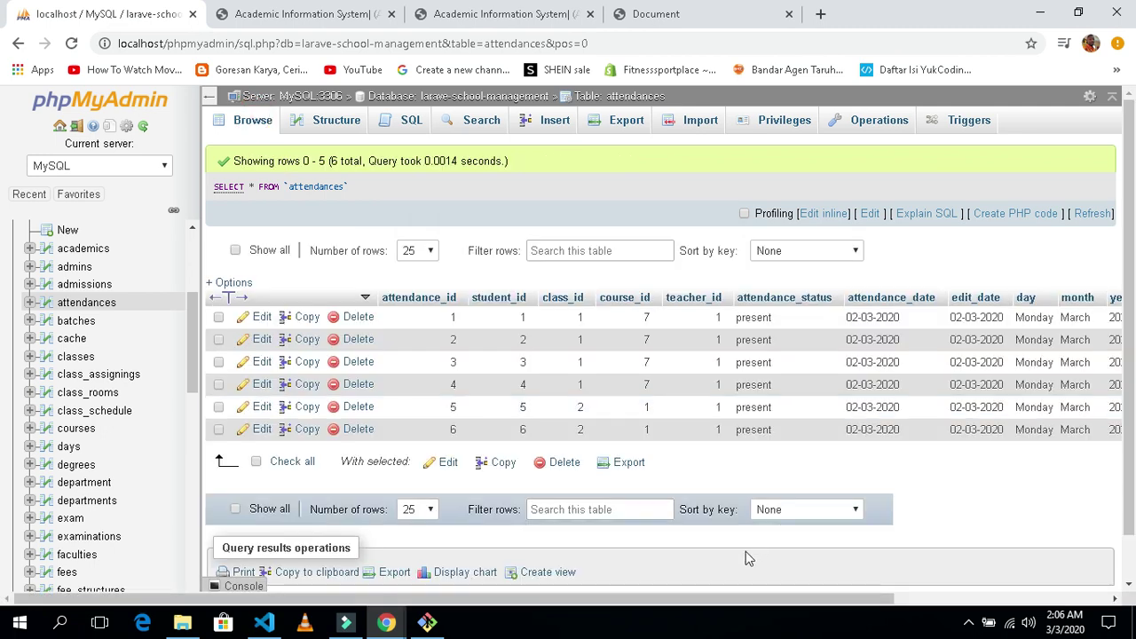
left_click_drag(754, 600, 971, 600)
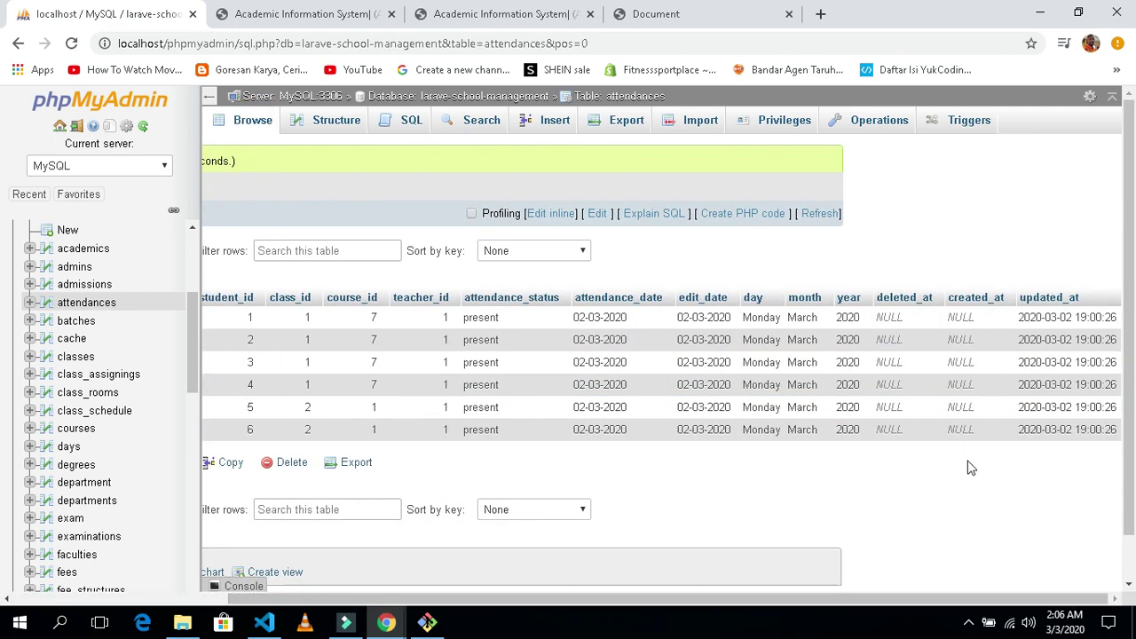
Step: Change attendance record 6's month from March to April
double_click(802, 431)
double_click(809, 426)
key("Escape")
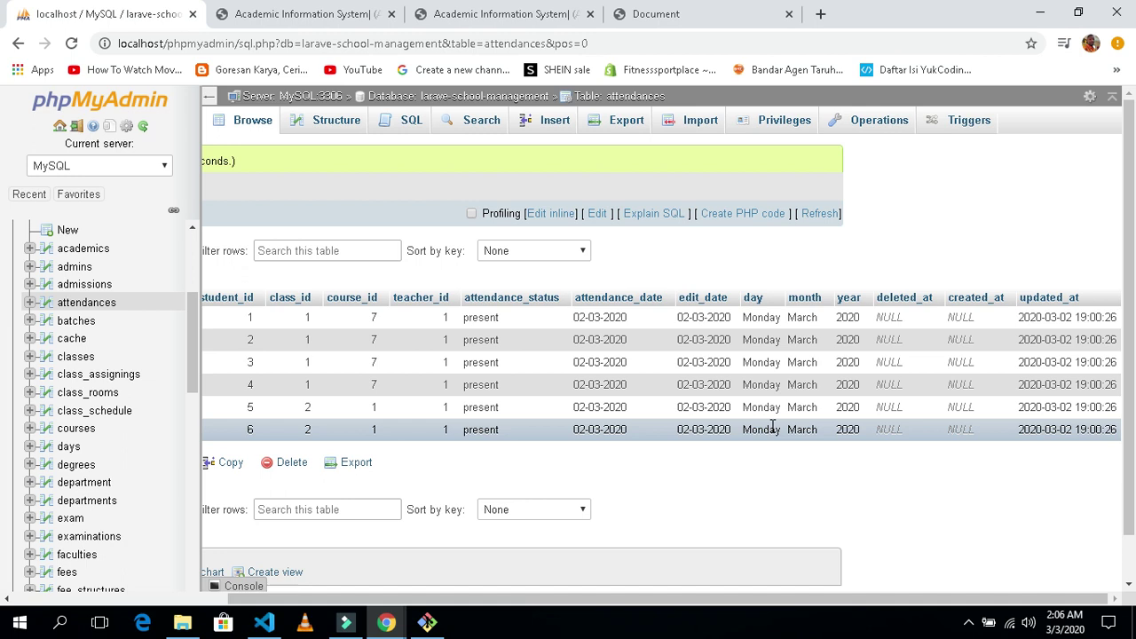
double_click(802, 430)
type("April")
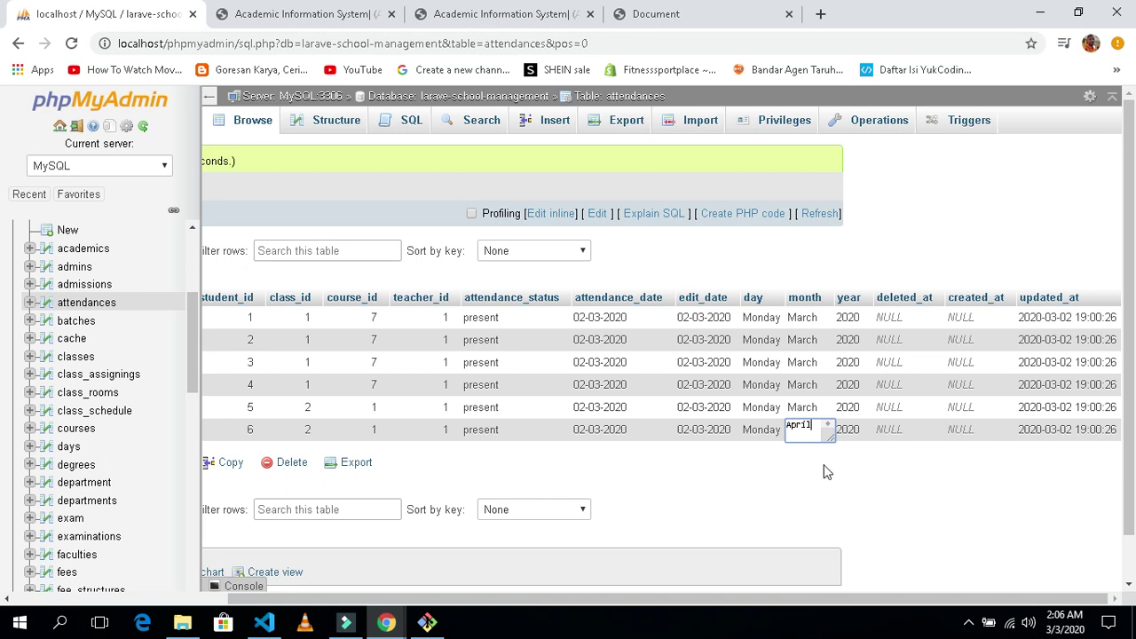
left_click(811, 426)
right_click(797, 430)
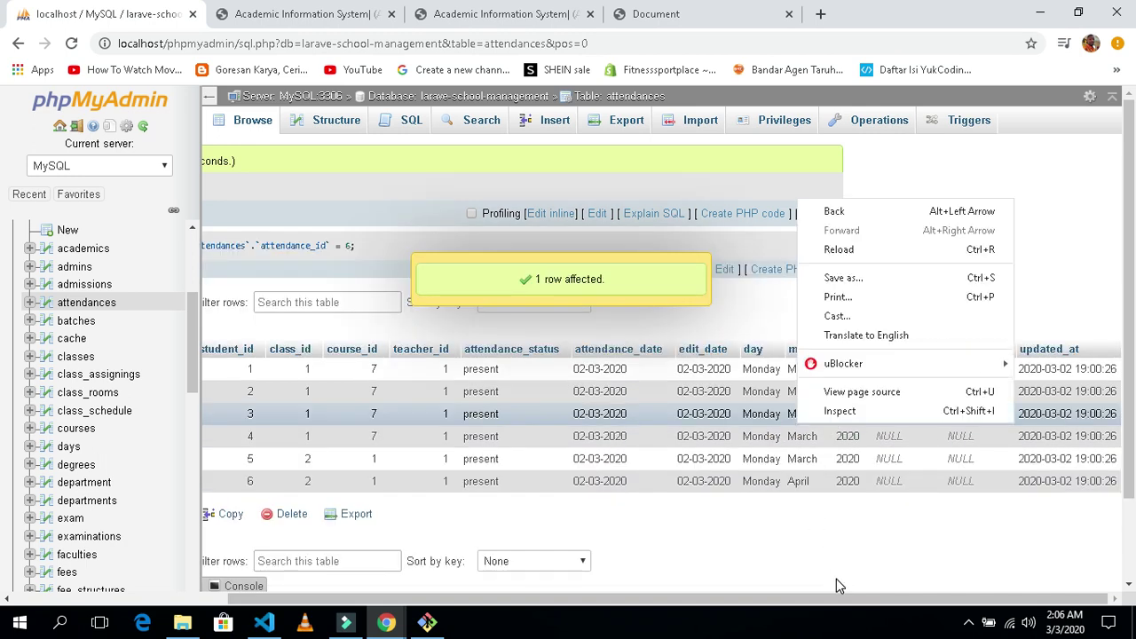
left_click(839, 584)
Step: Leave record 5's month as March and return to the attendance system tab
double_click(802, 459)
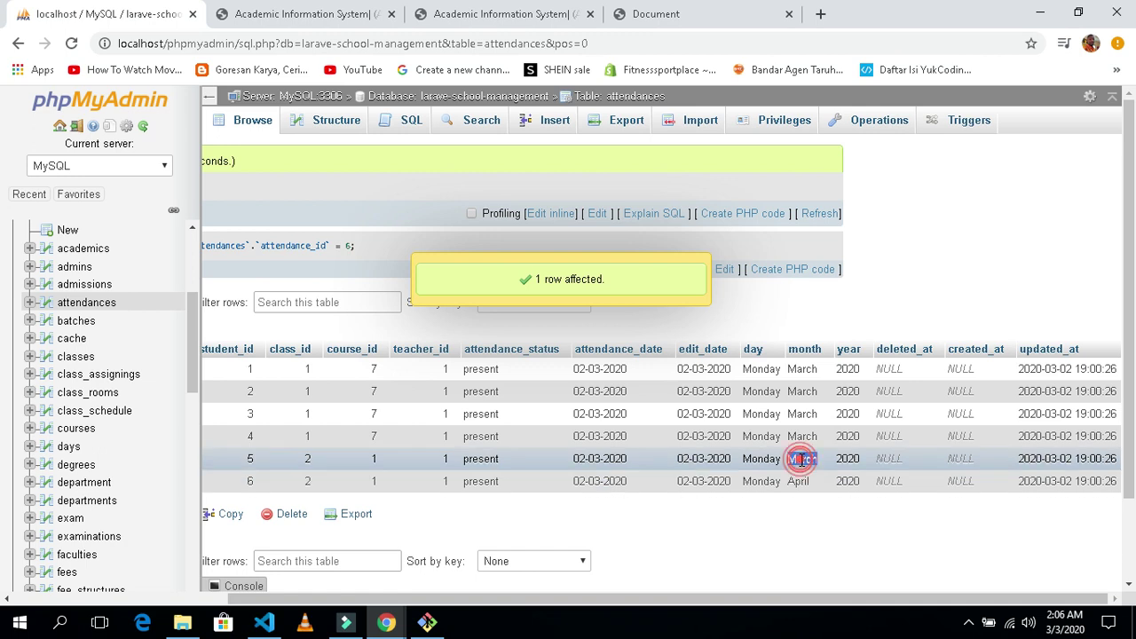
left_click(810, 456)
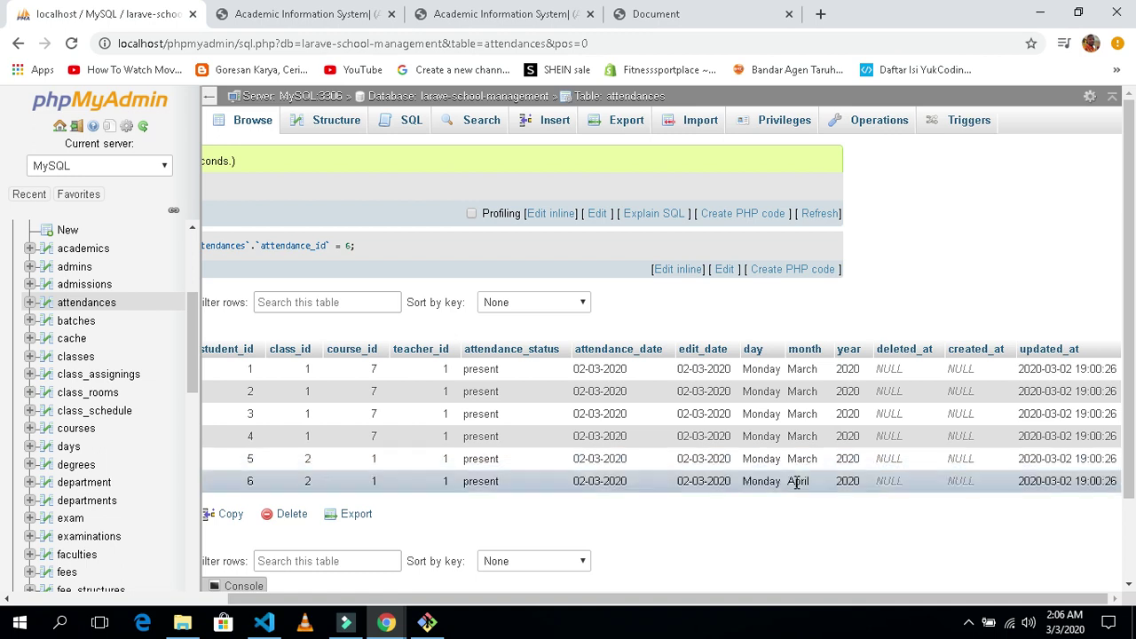
left_click(488, 14)
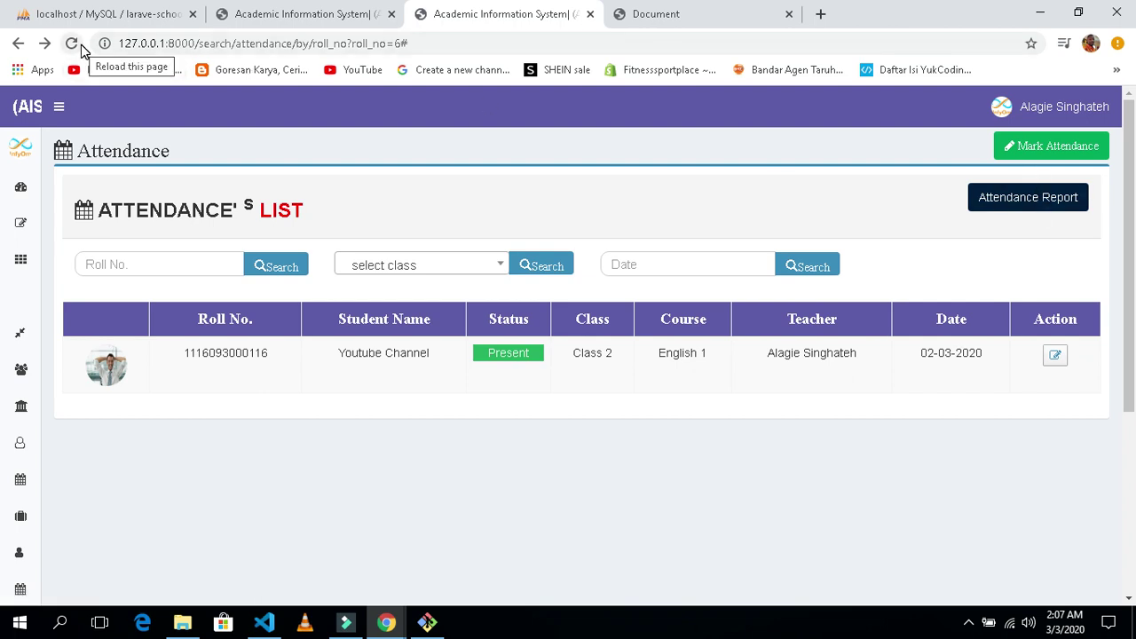
Step: Open the yearly report form, set the year to 2020, then close it without printing
left_click(1015, 217)
left_click(487, 253)
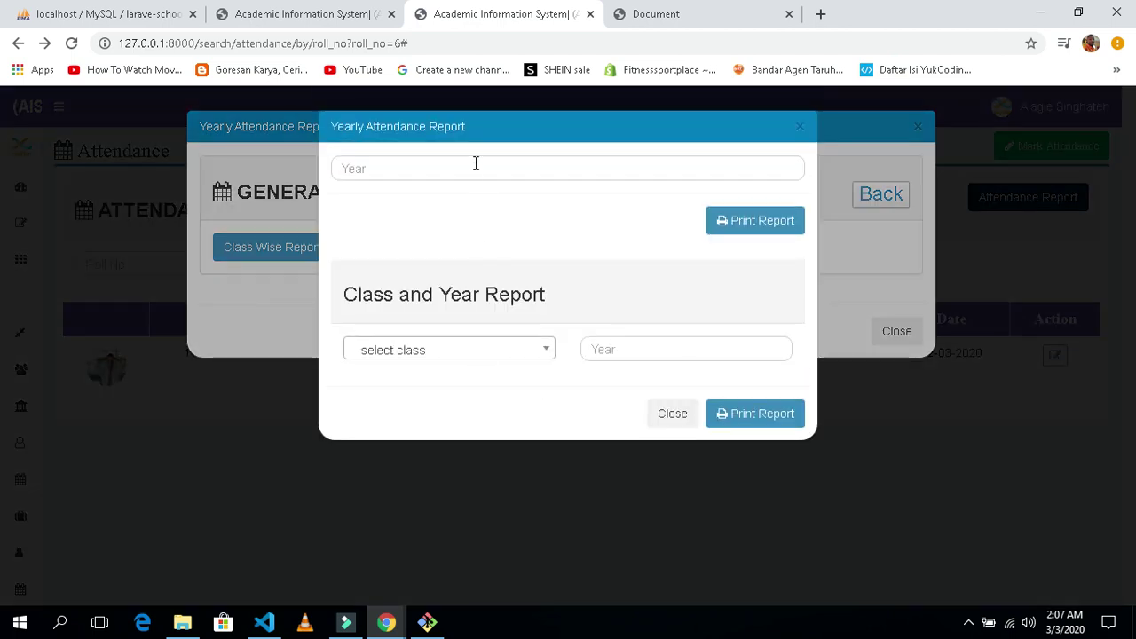
left_click(475, 164)
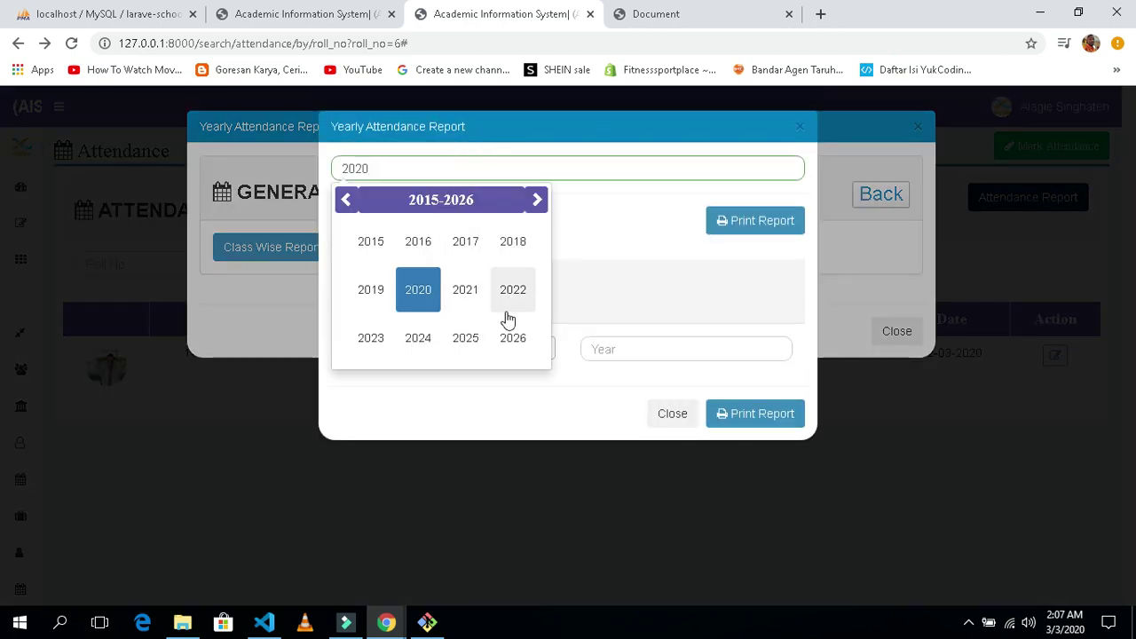
type("2020")
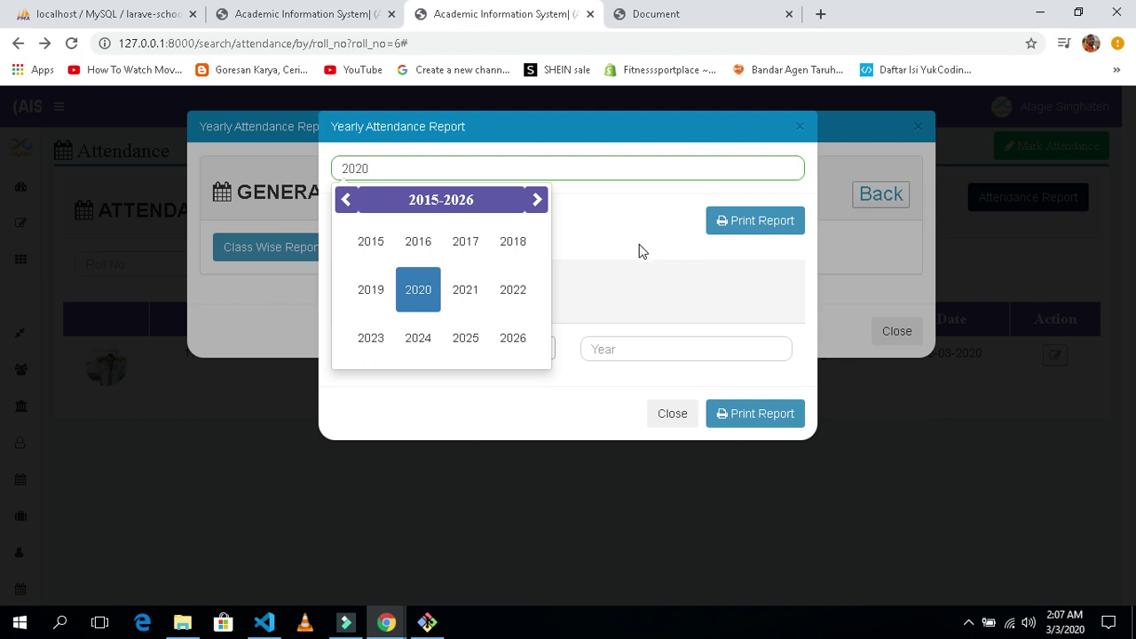
left_click(684, 423)
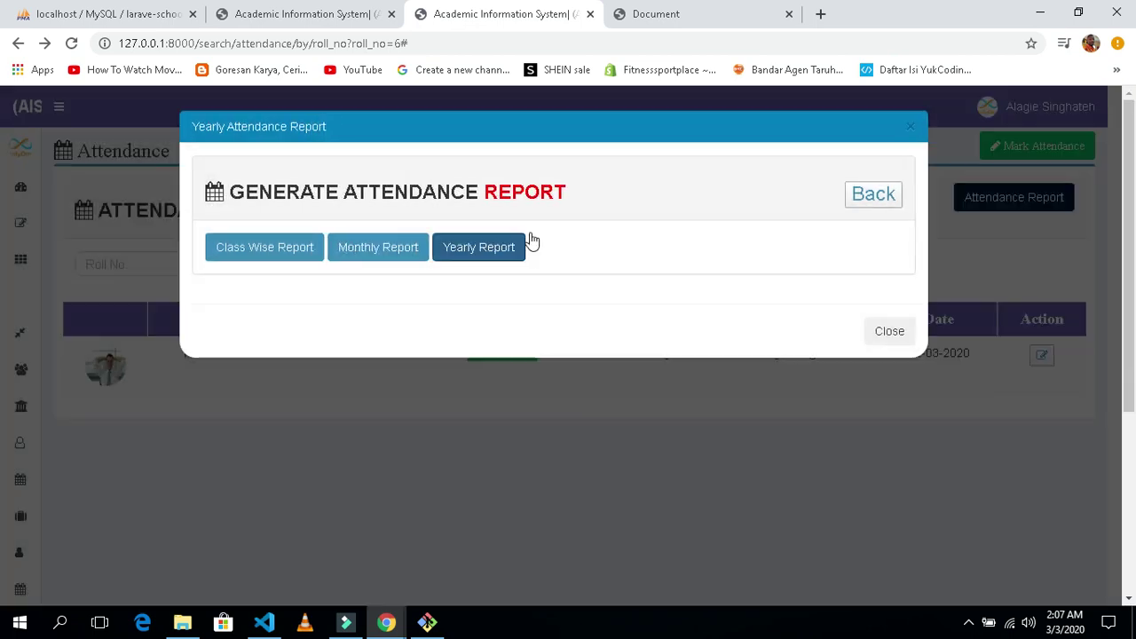
Step: Print the monthly attendance report for April and open Monthly-Attendance (1).pdf
left_click(355, 250)
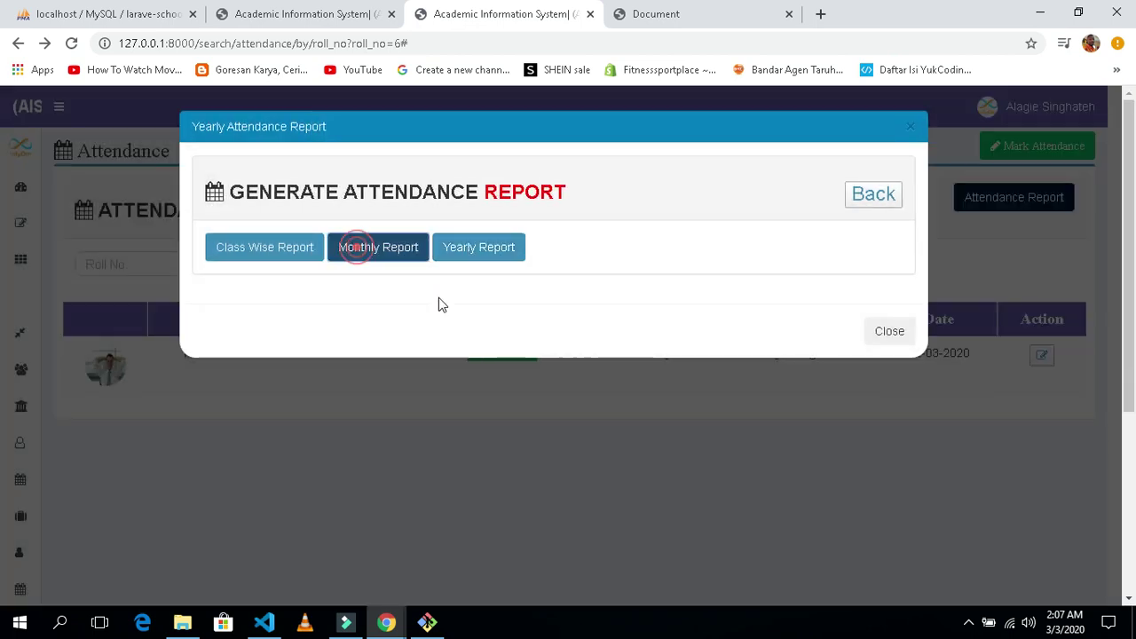
left_click(468, 168)
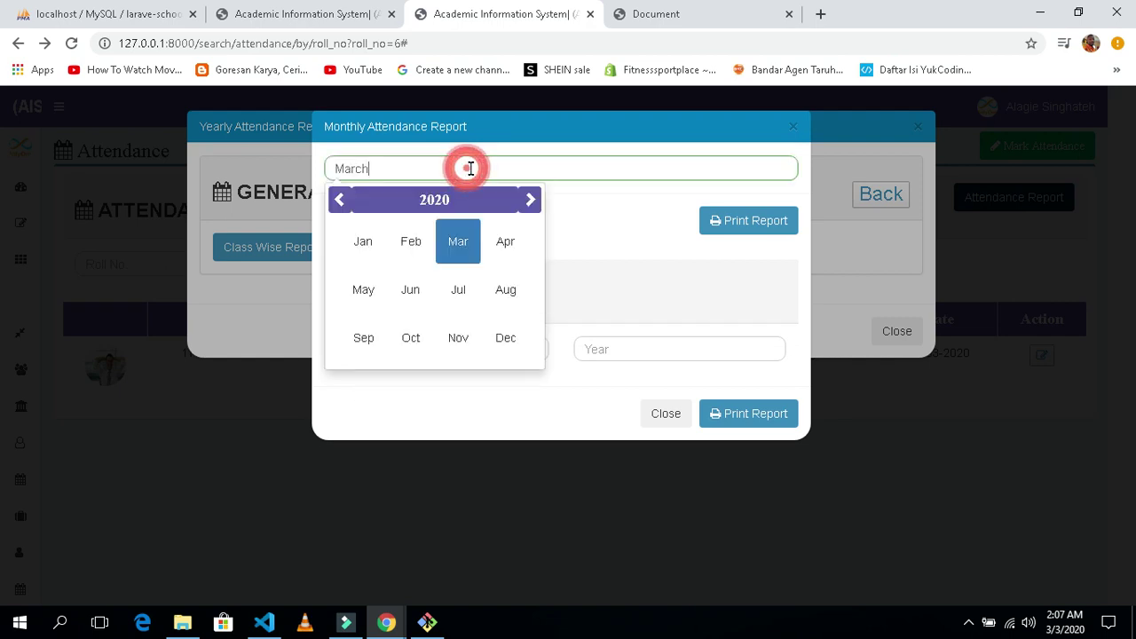
left_click(505, 243)
left_click(752, 221)
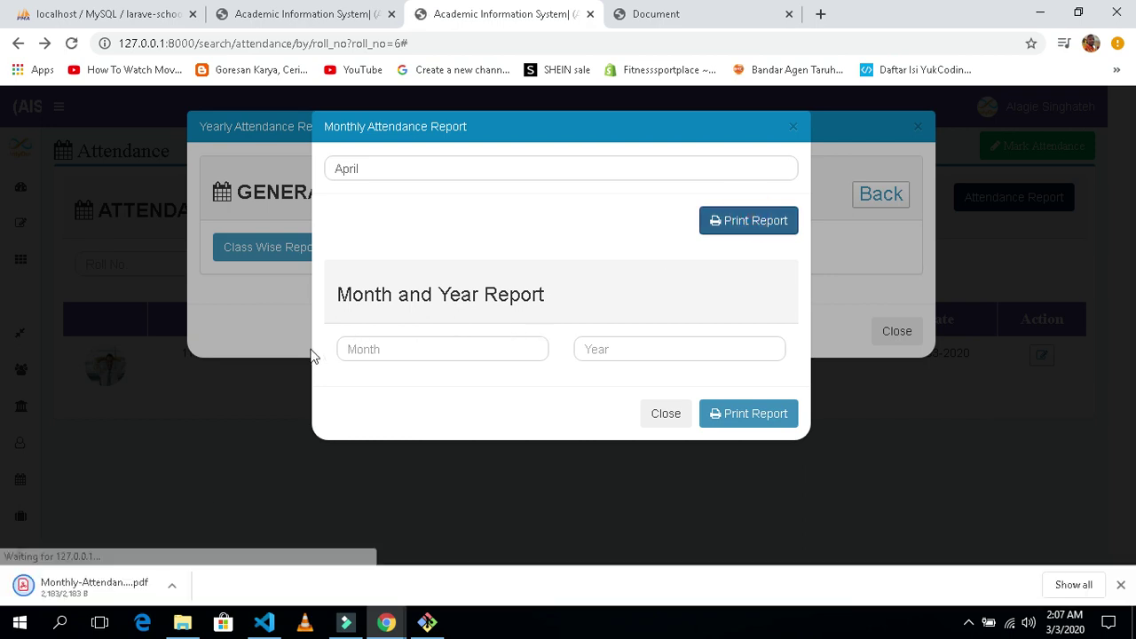
left_click(77, 590)
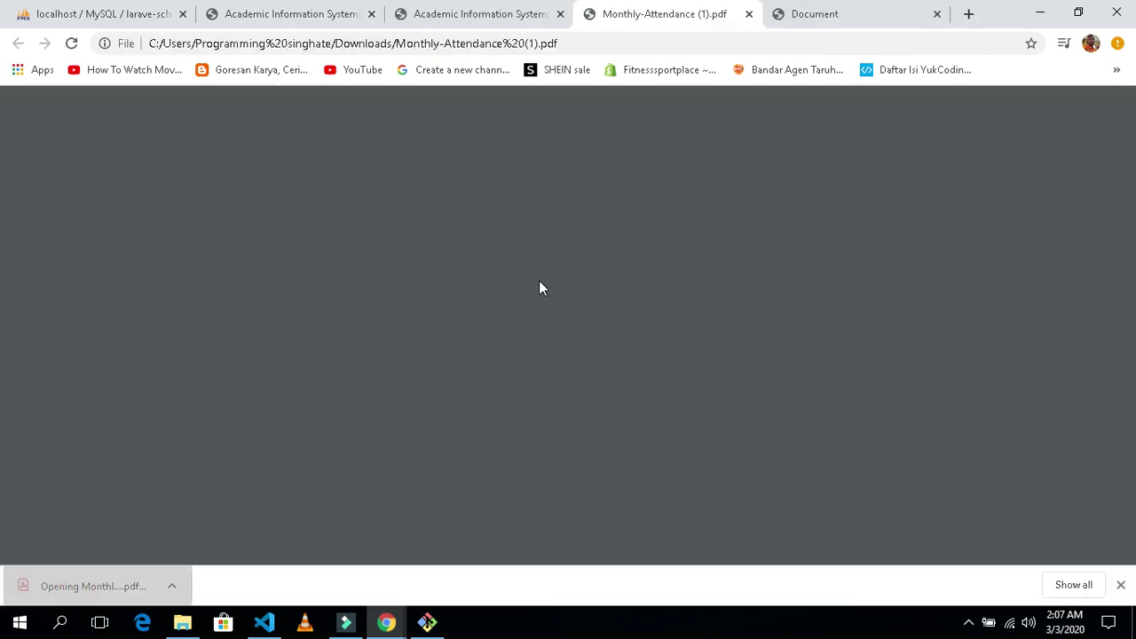
Step: Check the April report title and switch between fit-to-page and fit-to-width
scroll(622, 360, "down", 1)
scroll(546, 294, "up", 1)
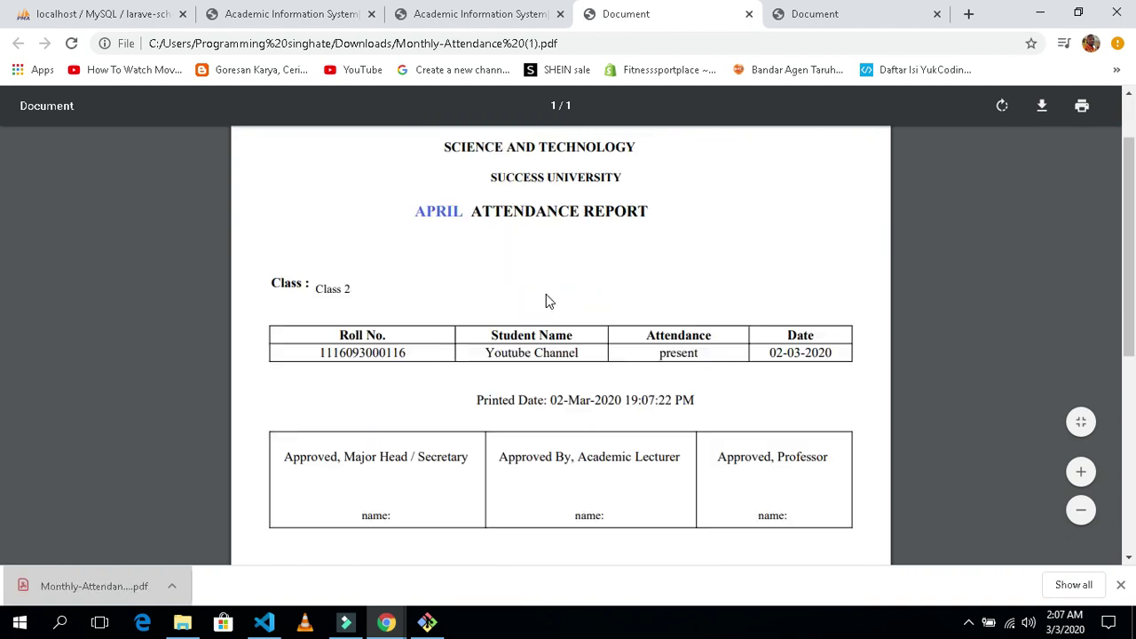
left_click(424, 295)
left_click(592, 305)
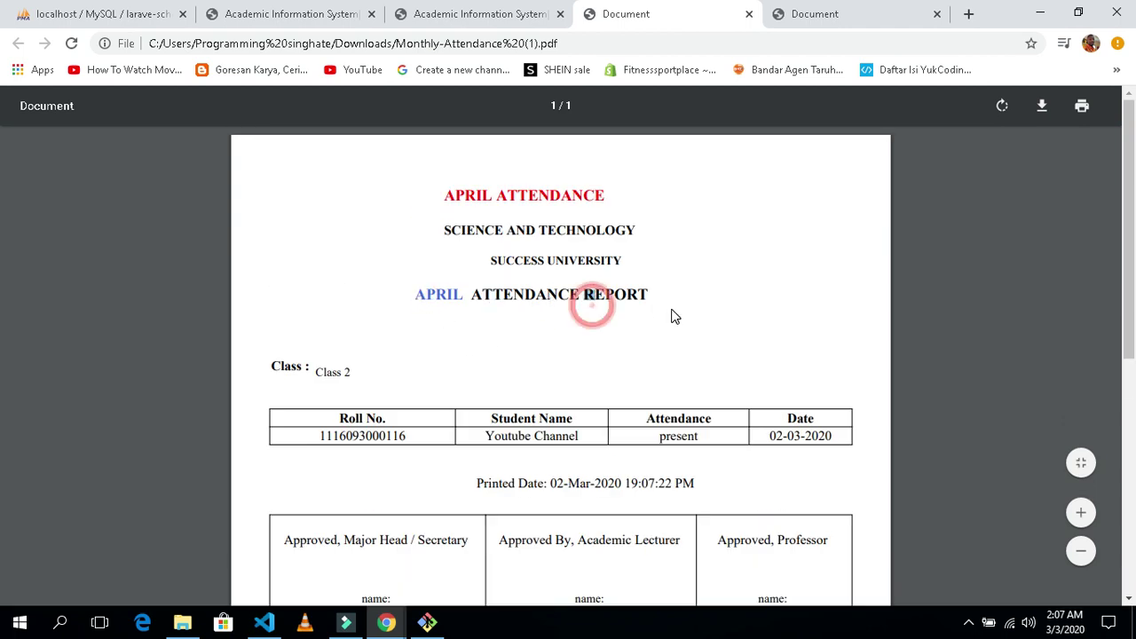
left_click(1081, 463)
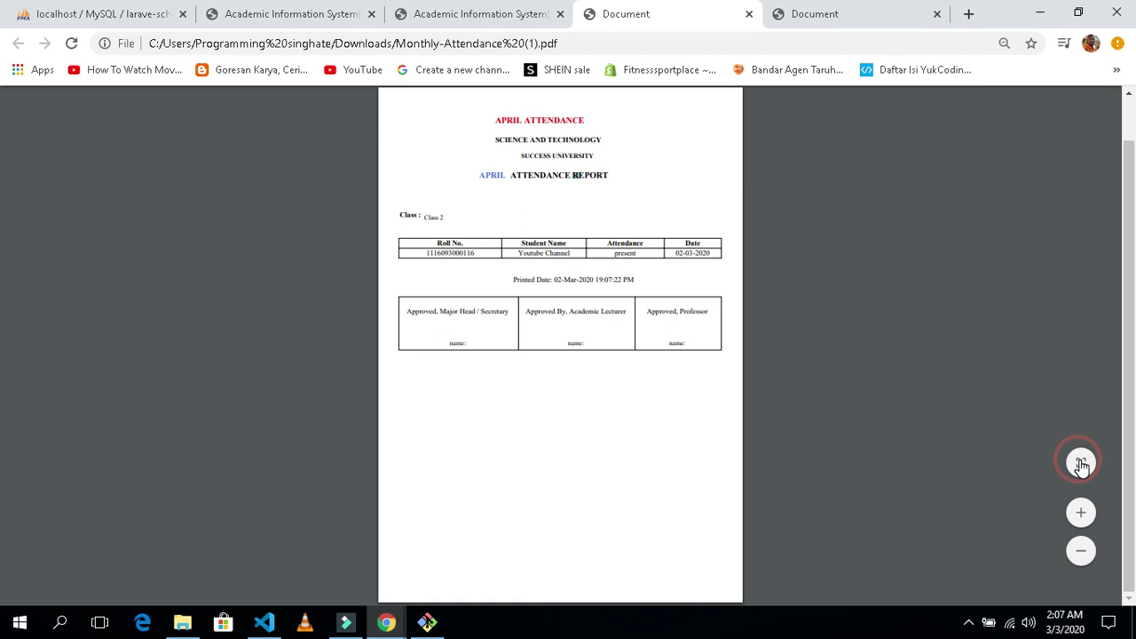
left_click(1081, 462)
Step: Check the Class 2 student's roll number and the 02-03-2020 attendance date
scroll(583, 423, "down", 2)
scroll(202, 280, "down", 2)
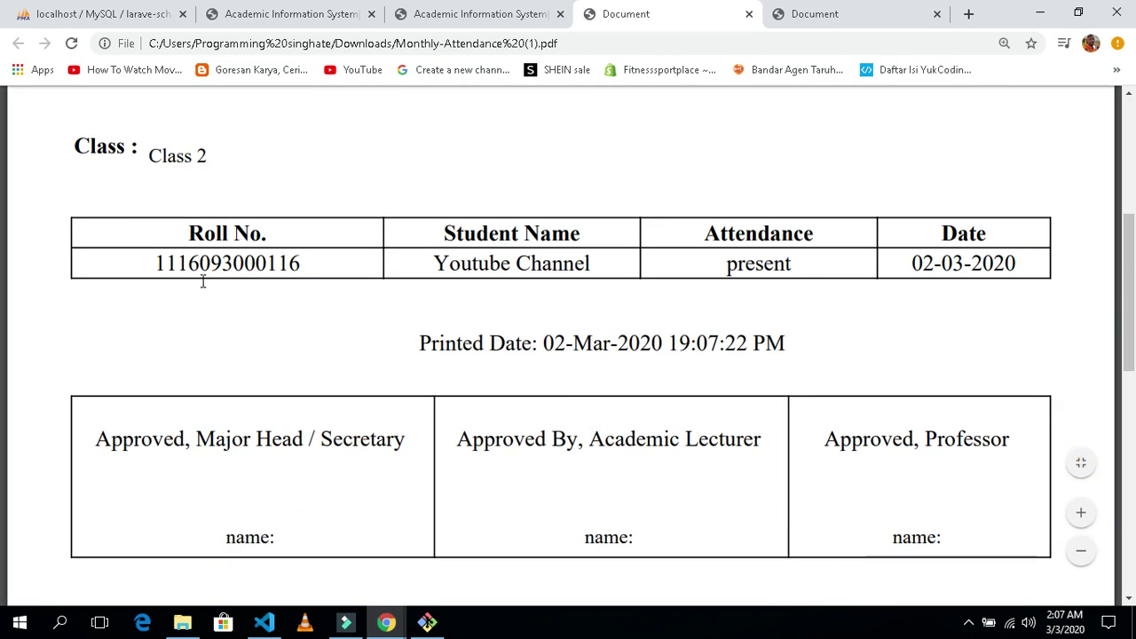
left_click_drag(159, 263, 362, 261)
left_click(625, 302)
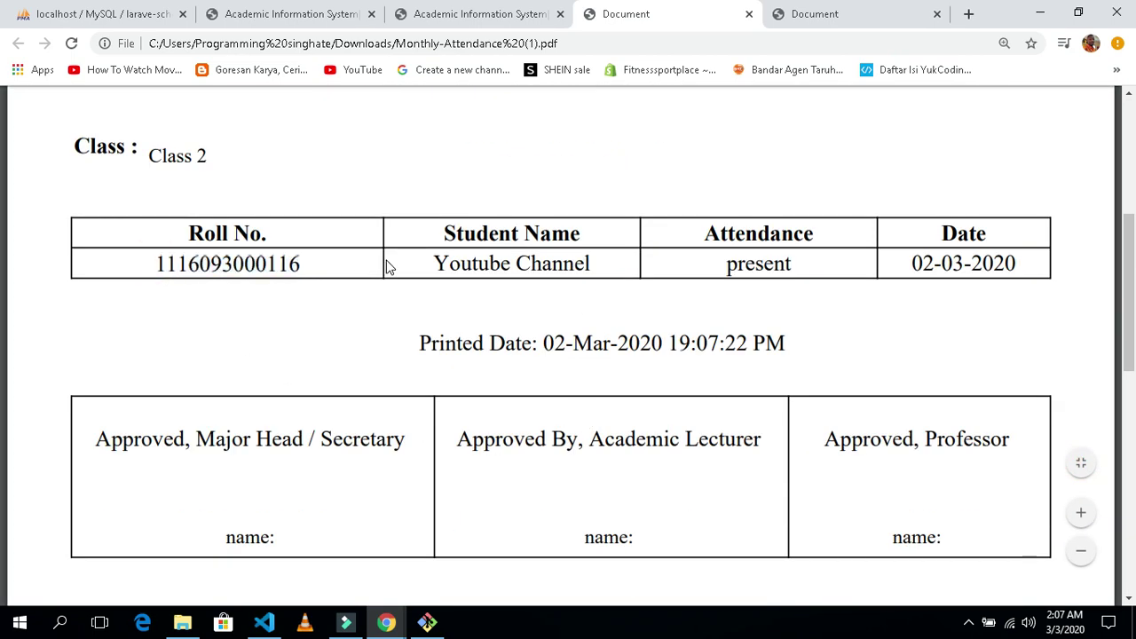
left_click(969, 272)
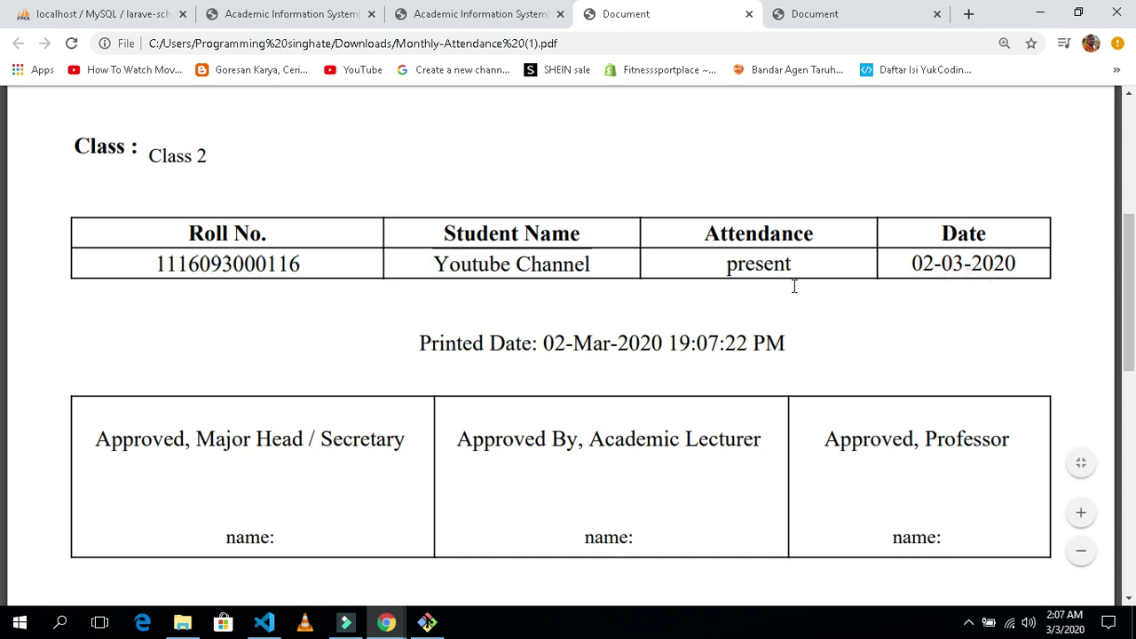
Step: Highlight the April attendance report heading, then return to the attendance system tab
scroll(795, 285, "up", 5)
left_click_drag(323, 407, 769, 495)
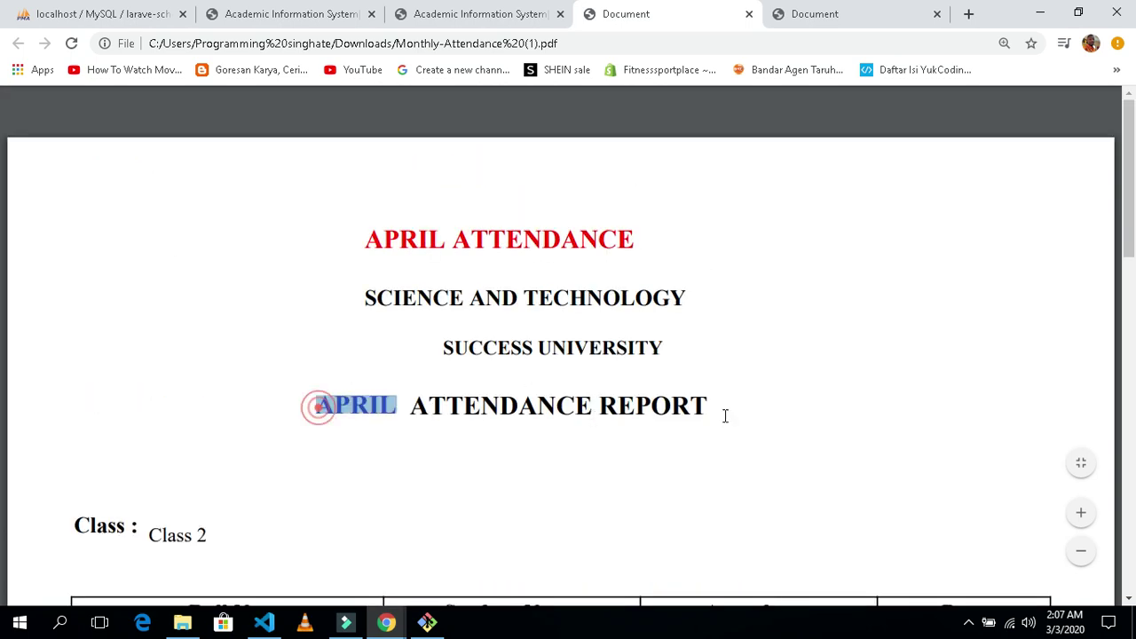
left_click(769, 495)
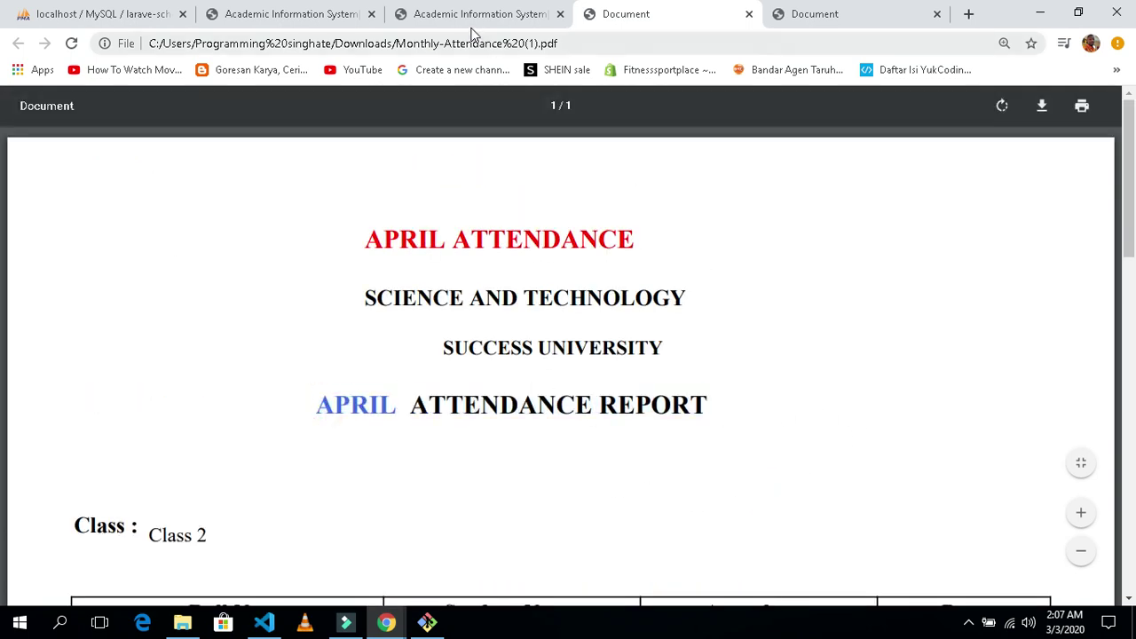
left_click(470, 16)
Step: Close the Monthly Attendance Report dialog, reload the attendance page, and show Generate Attendance Report choices
left_click(666, 414)
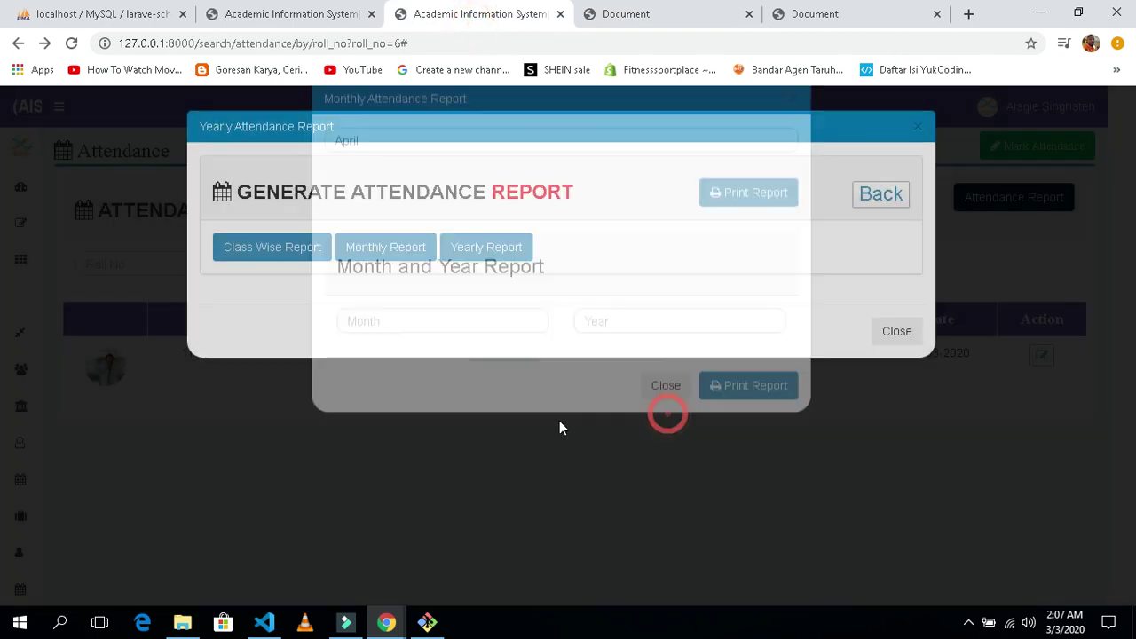
left_click(73, 45)
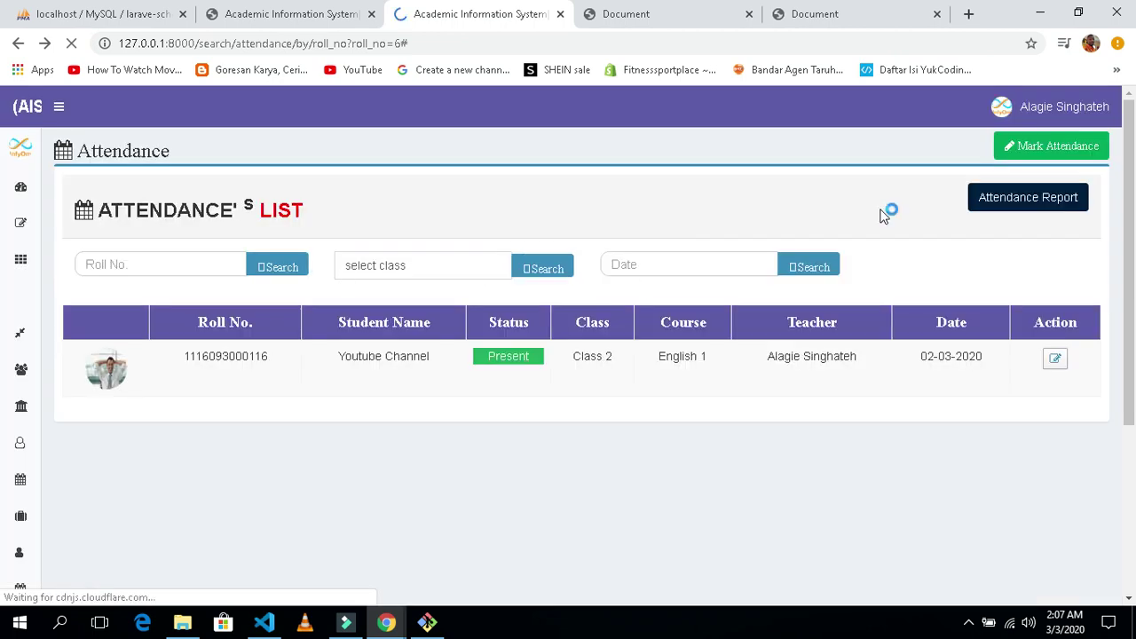
left_click(1039, 197)
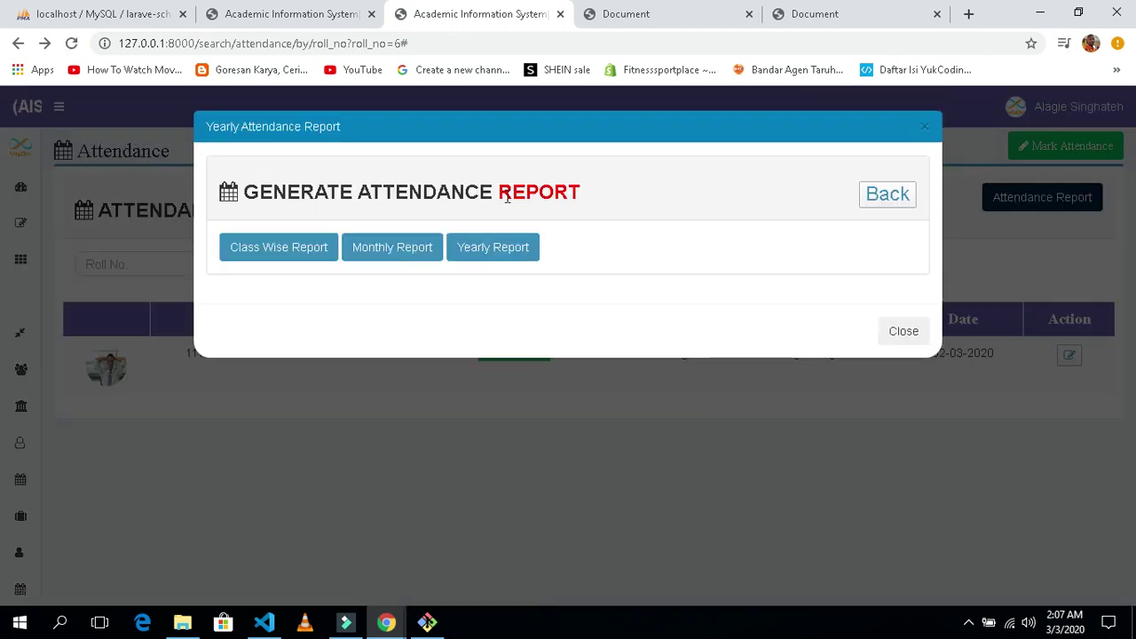
Step: Print the yearly report for Class 2, year 2020, and open the downloaded PDF
left_click(495, 249)
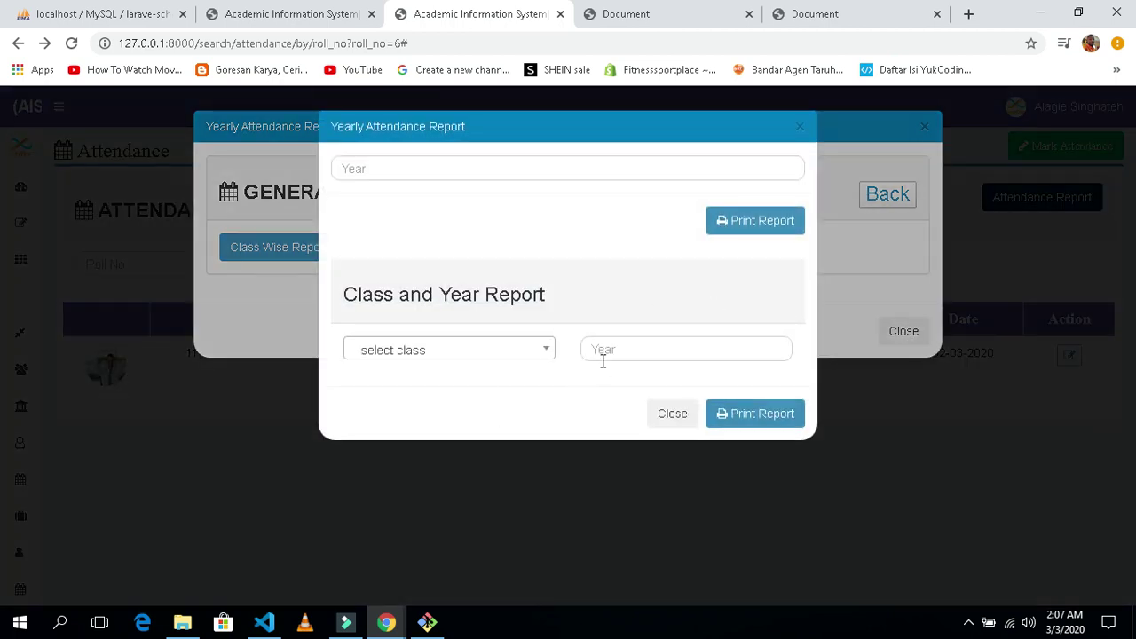
left_click(497, 350)
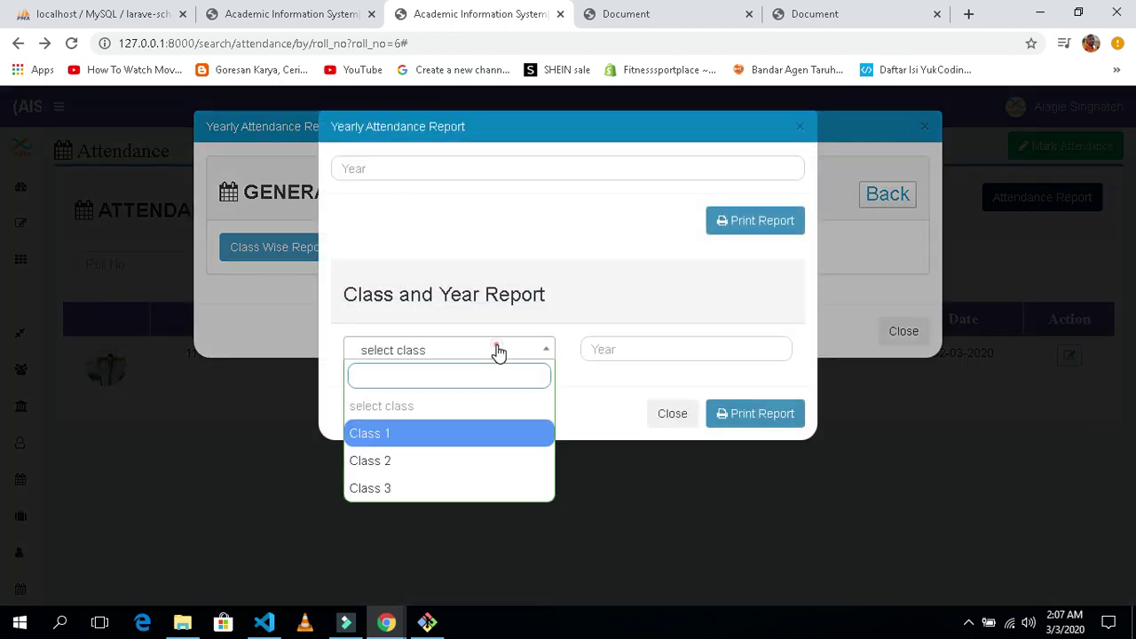
left_click(407, 470)
left_click(649, 348)
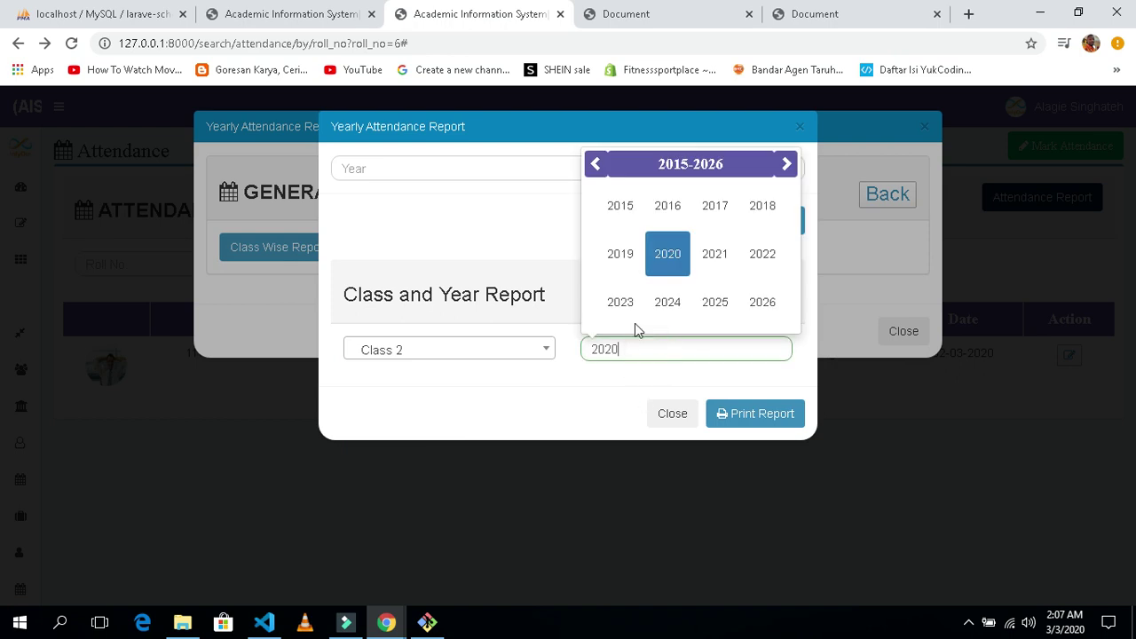
left_click(750, 413)
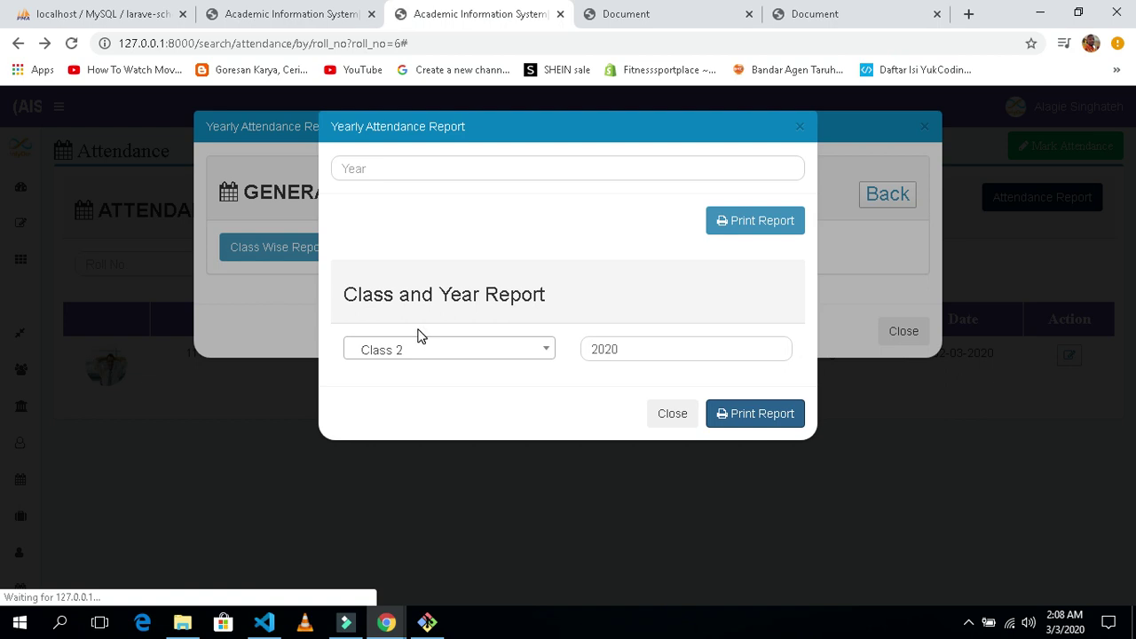
left_click(31, 589)
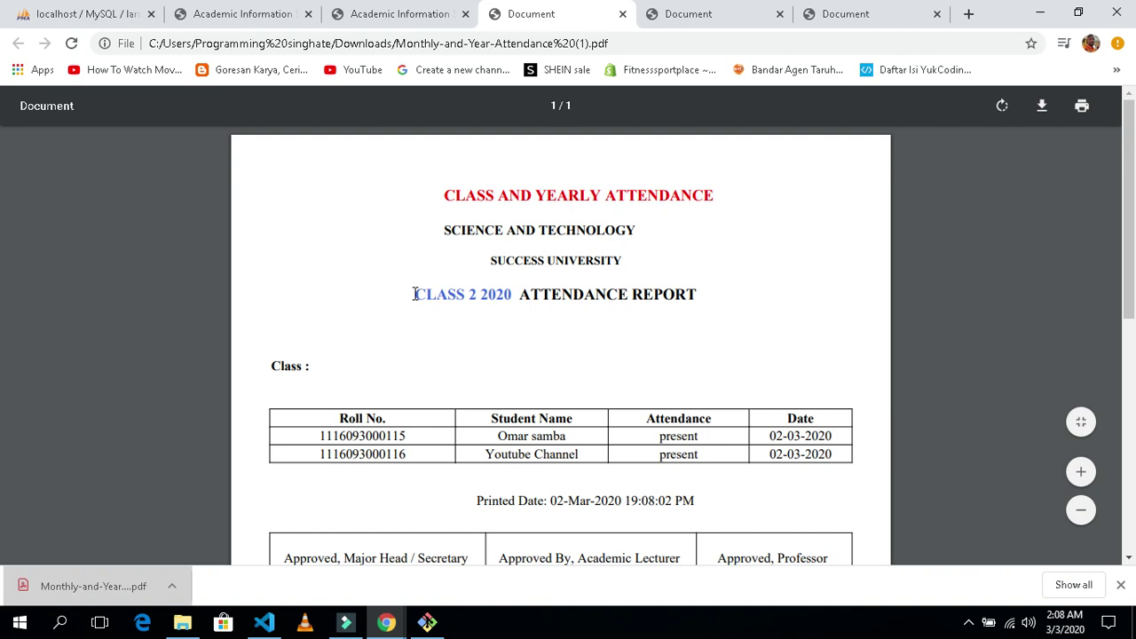
Step: Select the title and a table row of the two-student Class 2 report, then switch to phpMyAdmin
left_click_drag(414, 294, 515, 298)
scroll(497, 355, "down", 2)
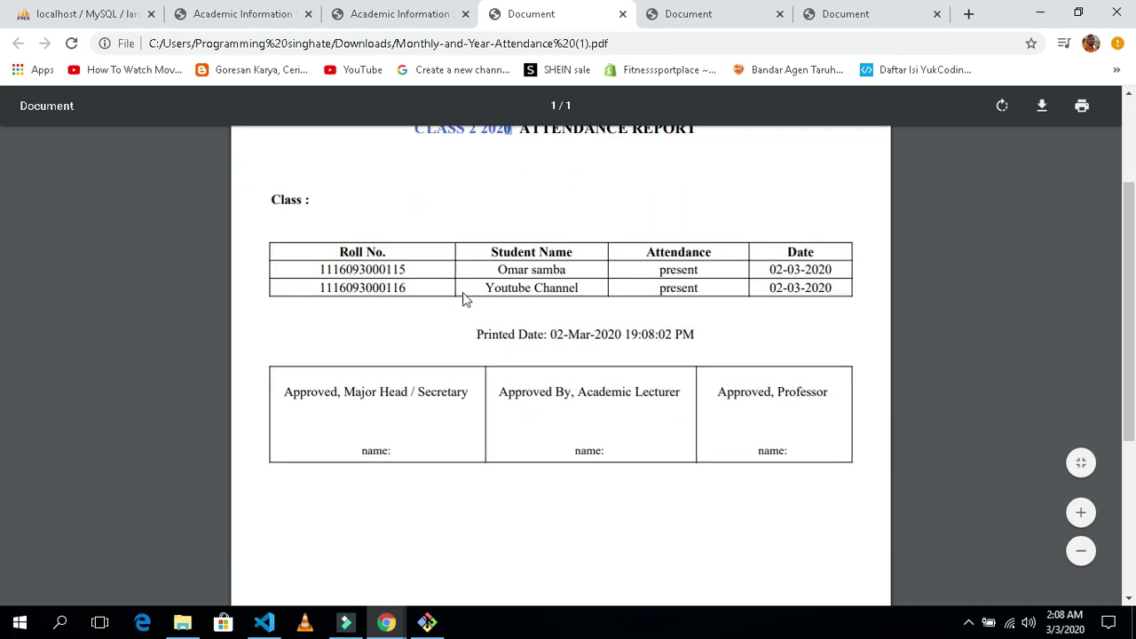
triple_click(496, 267)
left_click(751, 325)
left_click(87, 14)
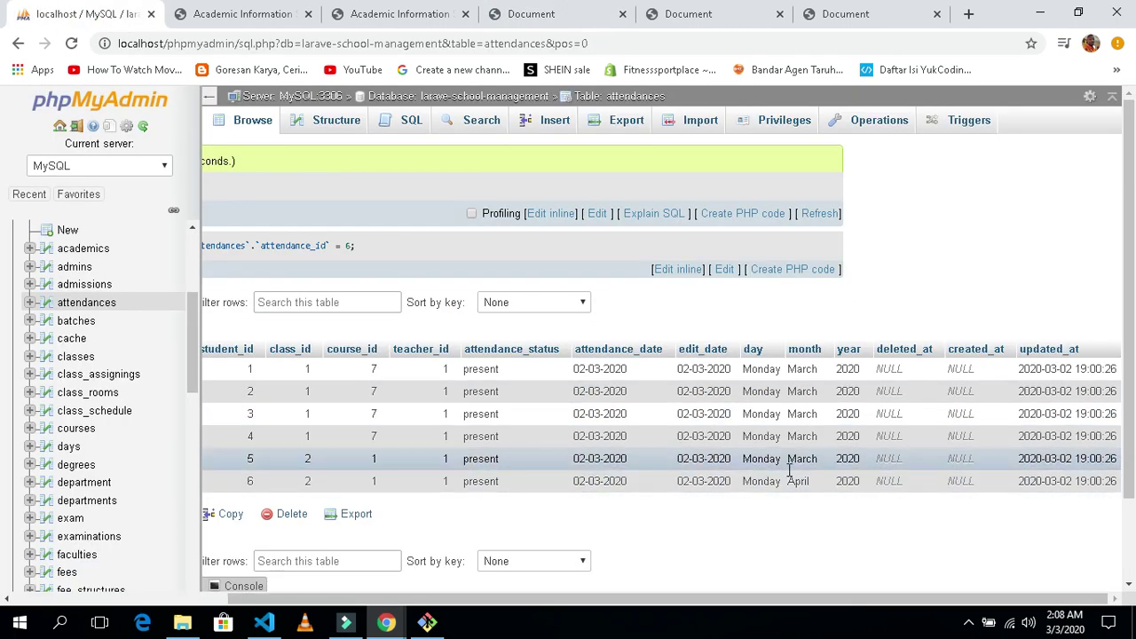
Step: Set the year to 2019 on the attendance records of students 5 and 3
double_click(852, 458)
type("2019")
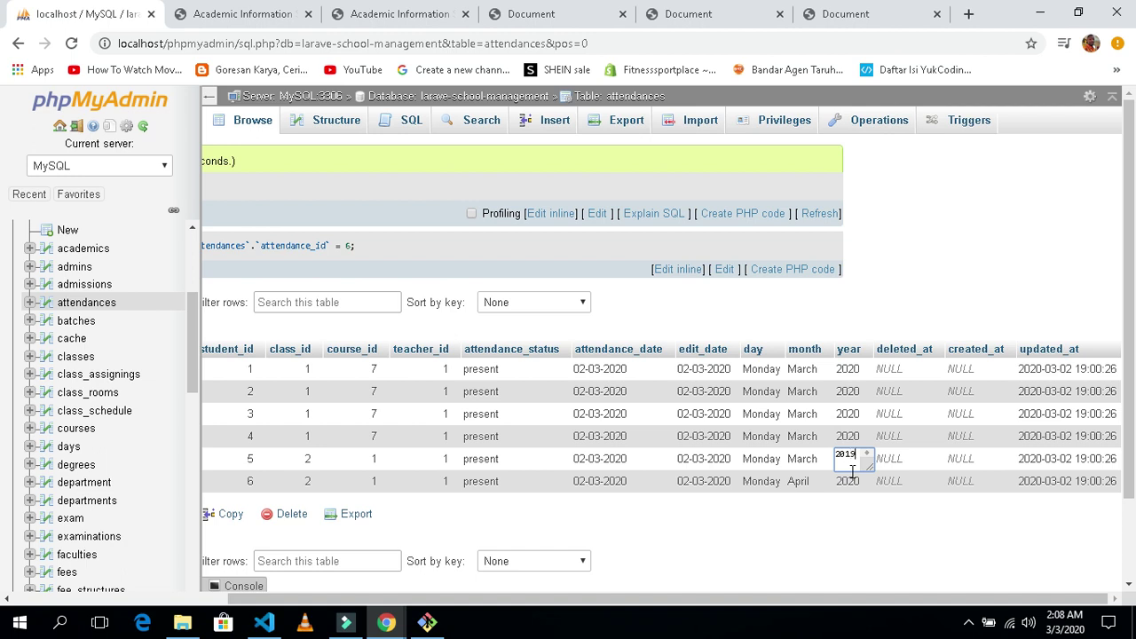
left_click(889, 526)
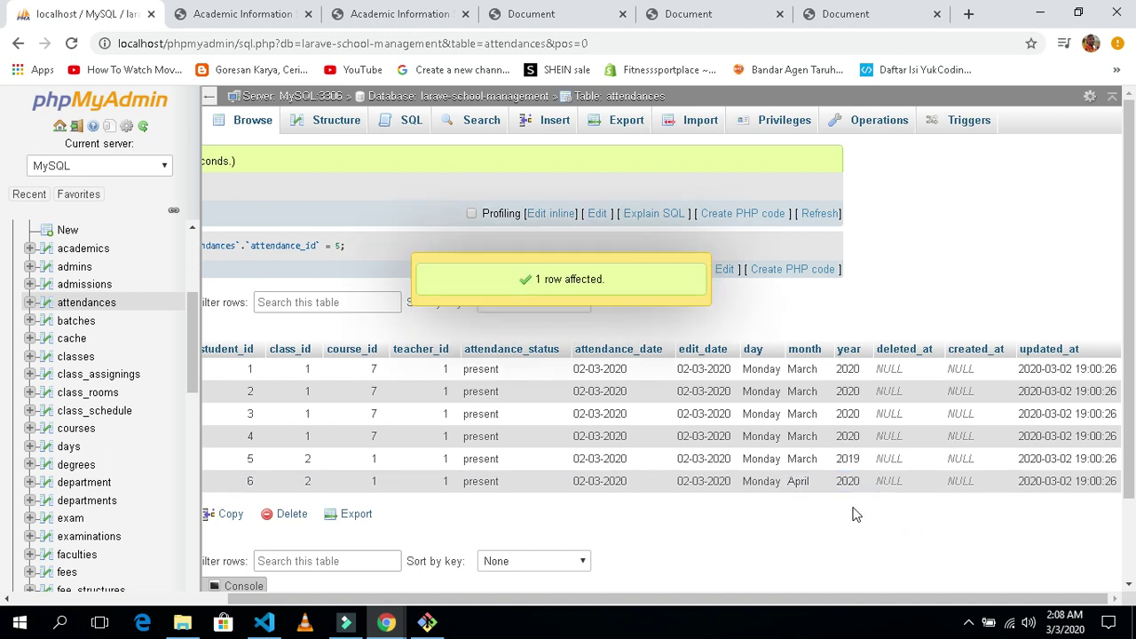
double_click(848, 414)
type("2019")
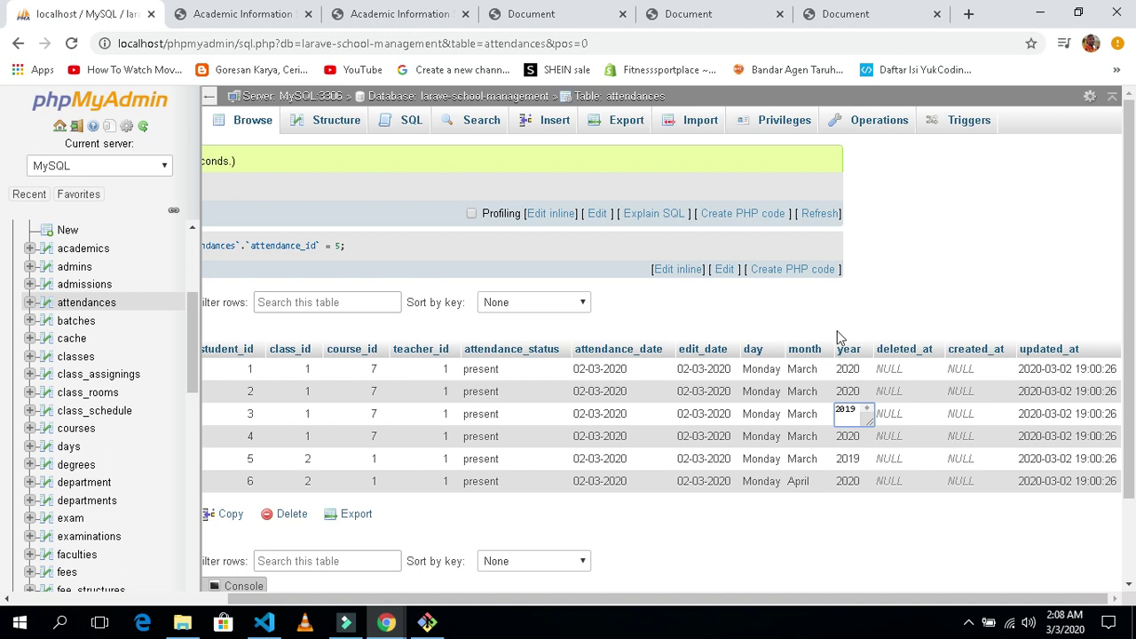
left_click(981, 222)
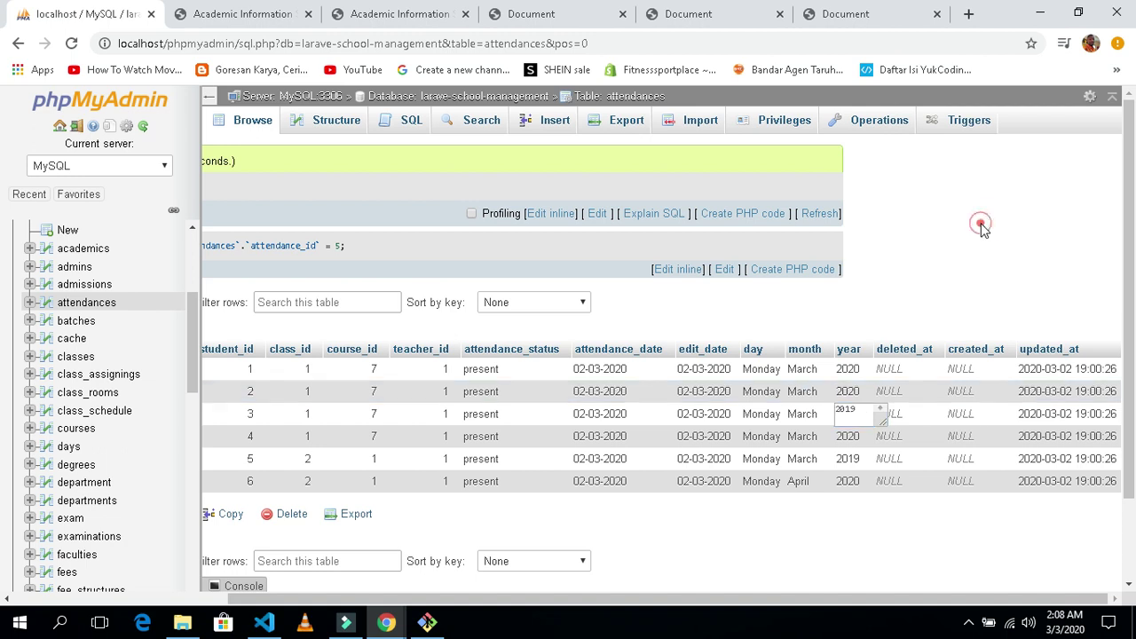
Step: Reload the attendance list and inspect a record's roll number, status and class
left_click(381, 19)
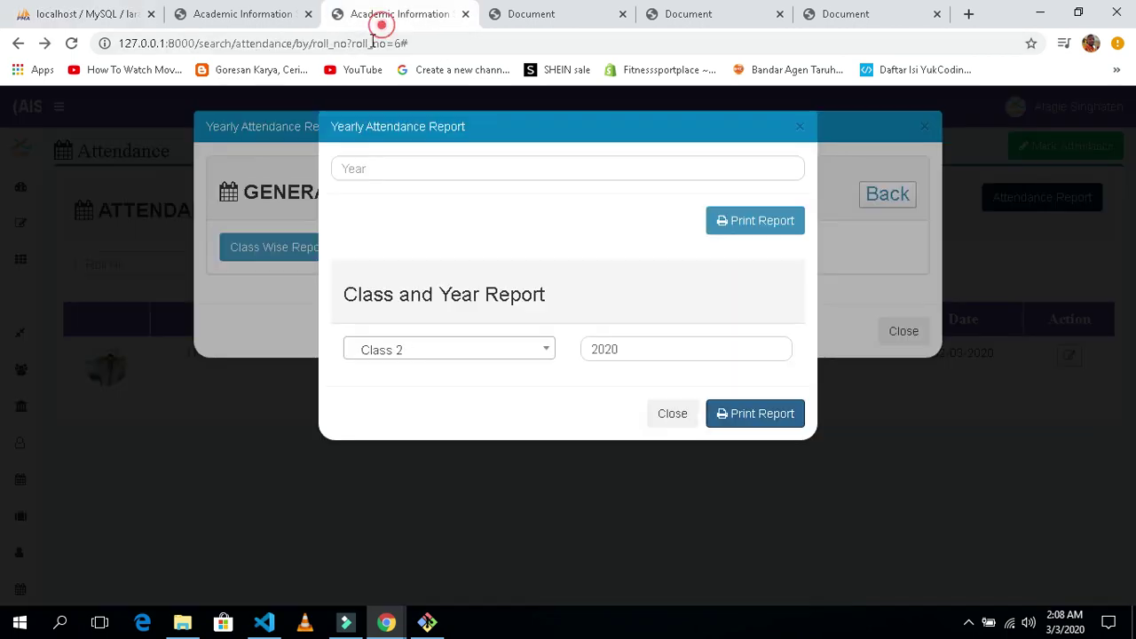
left_click(71, 43)
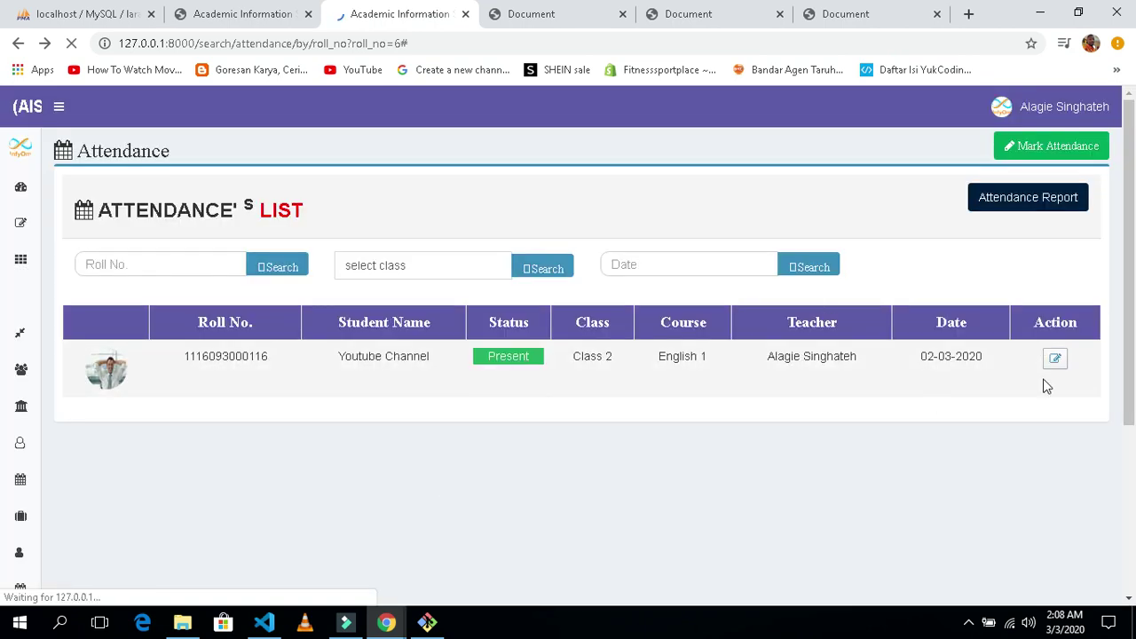
double_click(186, 353)
left_click(322, 400)
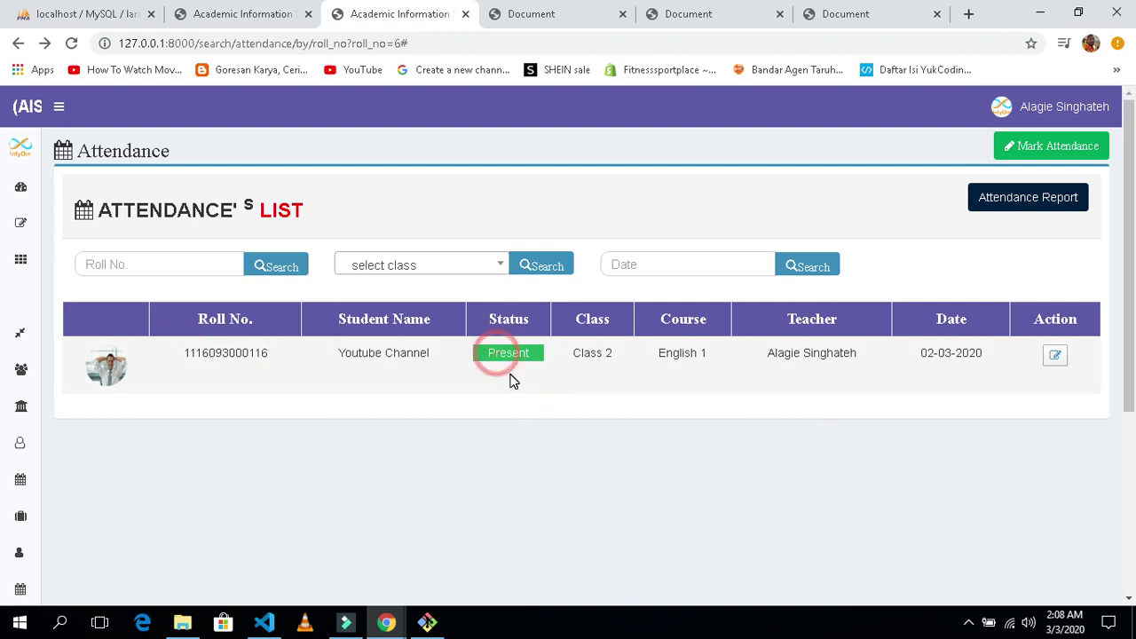
left_click_drag(523, 352, 615, 353)
left_click(390, 385)
double_click(186, 352)
left_click(311, 388)
Step: Print the 2019 yearly attendance report and open Yearly-Attendance (2).pdf
left_click(1035, 204)
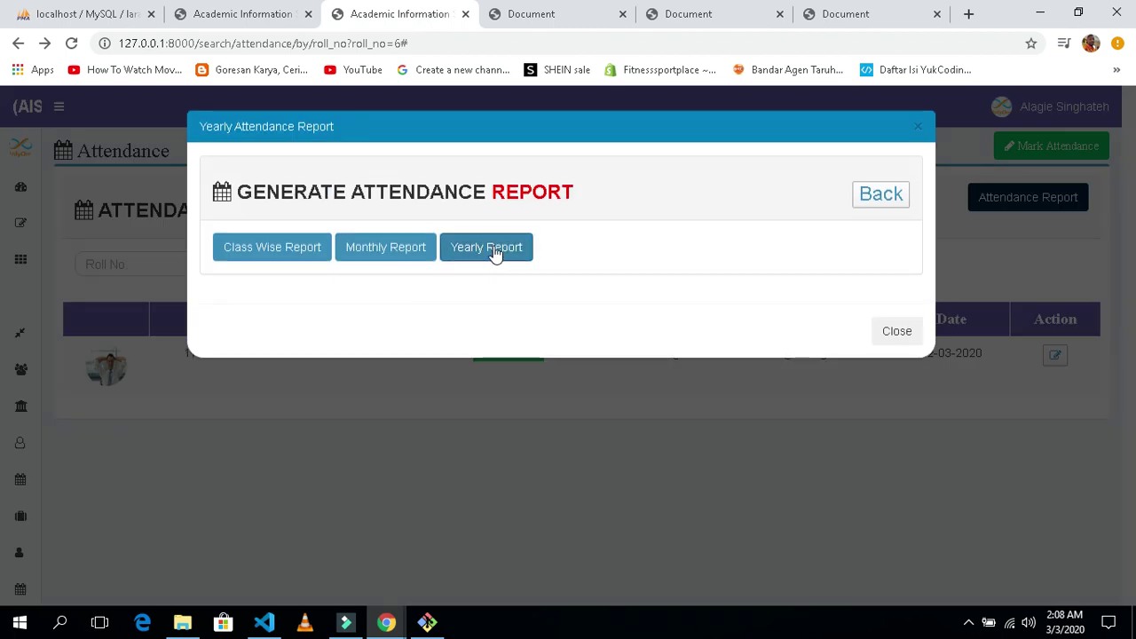
left_click(495, 252)
left_click(483, 174)
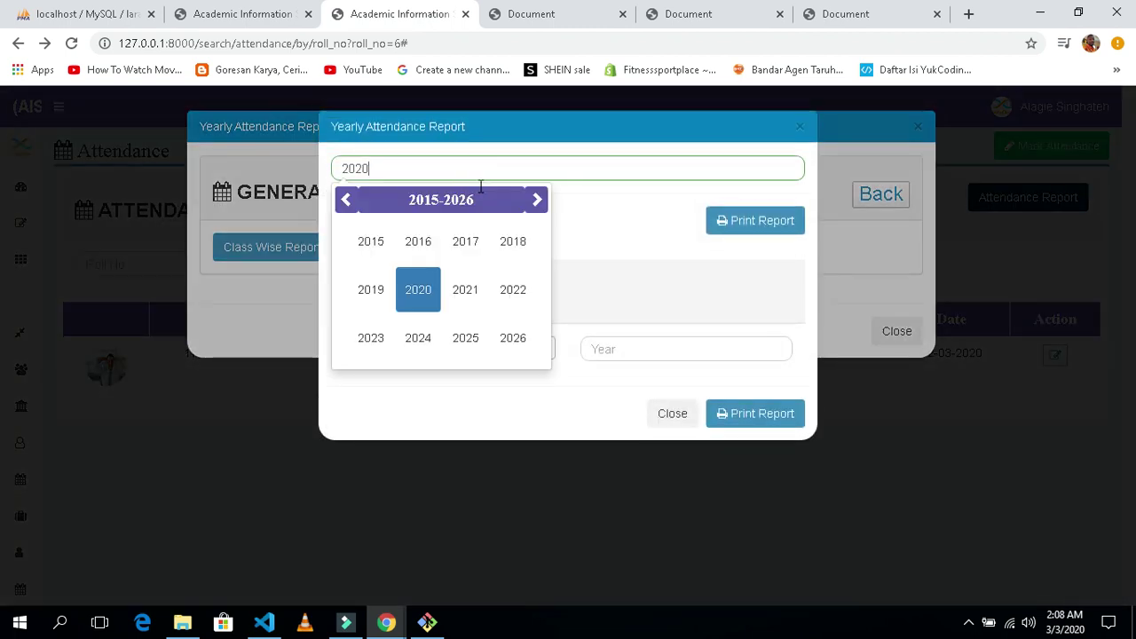
left_click(371, 289)
left_click(760, 233)
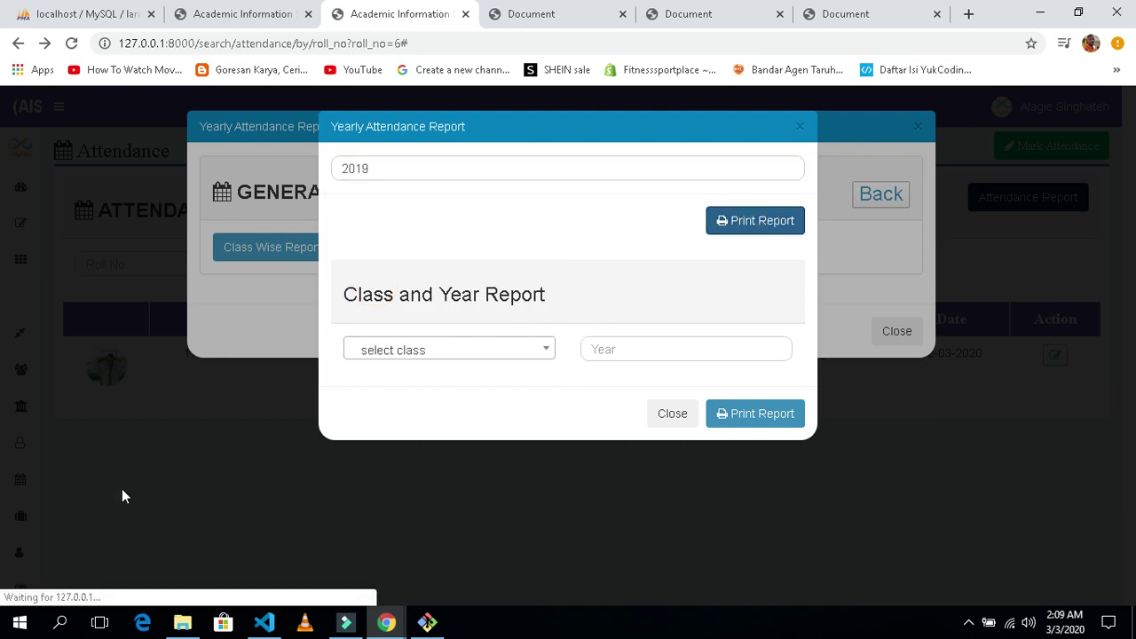
left_click(40, 590)
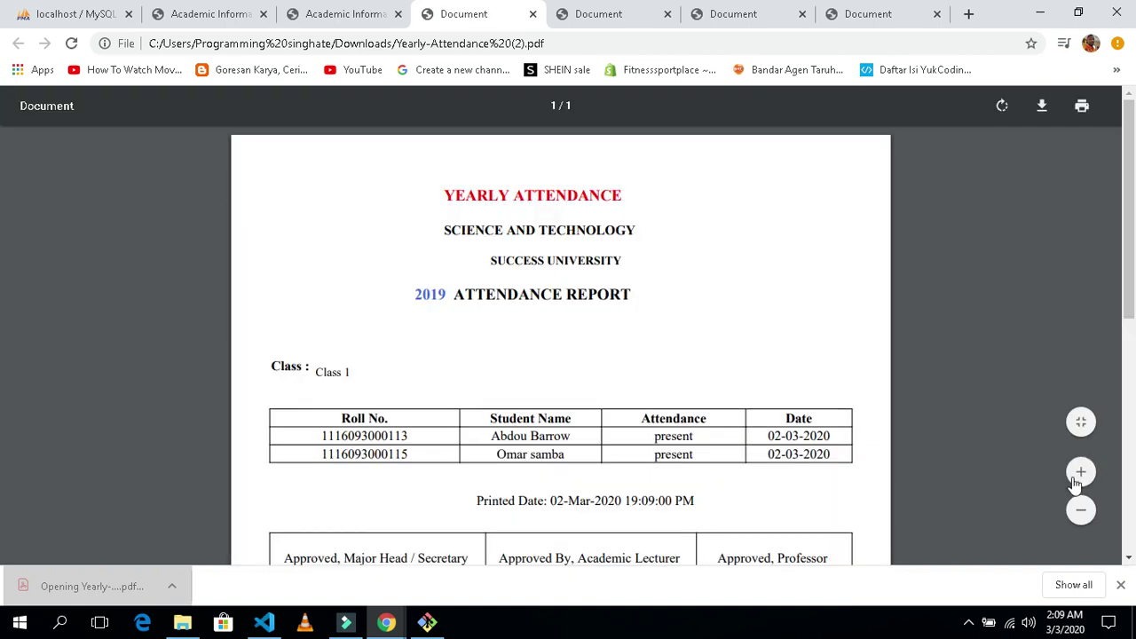
Step: Dismiss the downloads bar, fit the 2019 report to the window, and highlight its heading
left_click(1082, 422)
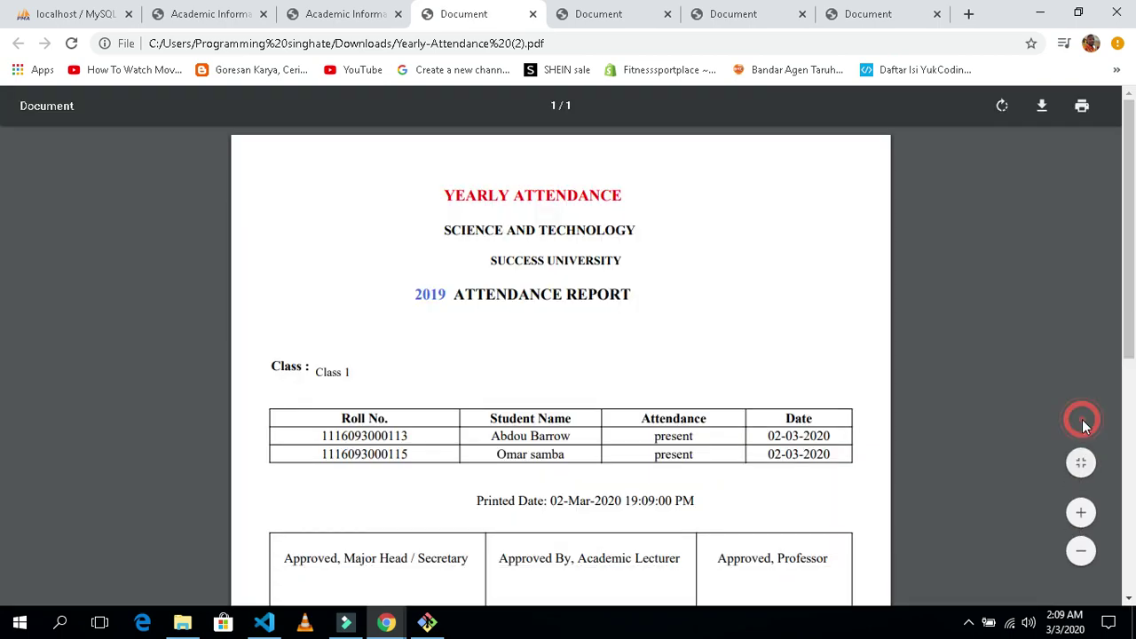
left_click(1082, 462)
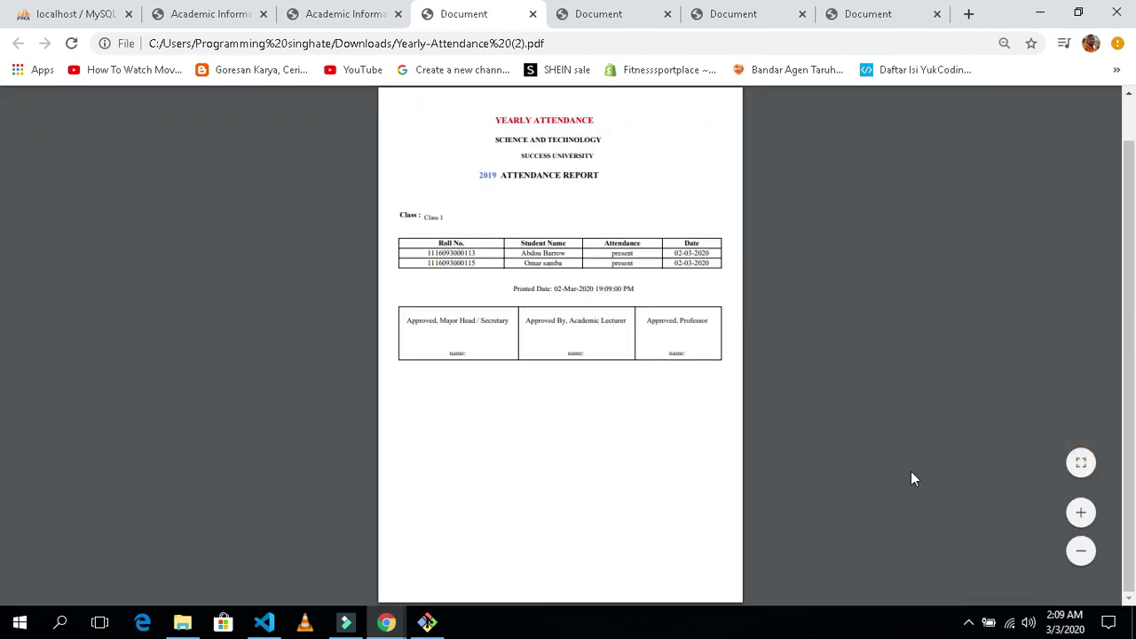
left_click(1081, 463)
left_click_drag(319, 404, 697, 406)
left_click(489, 425)
Step: Highlight the first two student names in the Class 1 table
scroll(485, 427, "down", 5)
scroll(515, 424, "up", 2)
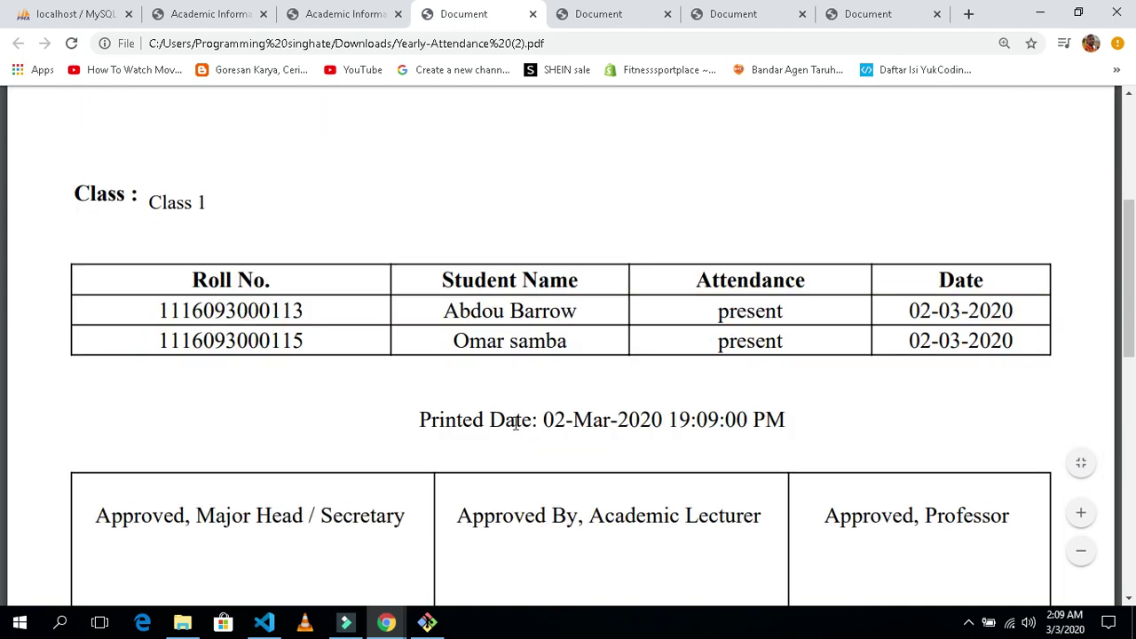
left_click_drag(441, 310, 627, 321)
left_click(625, 355)
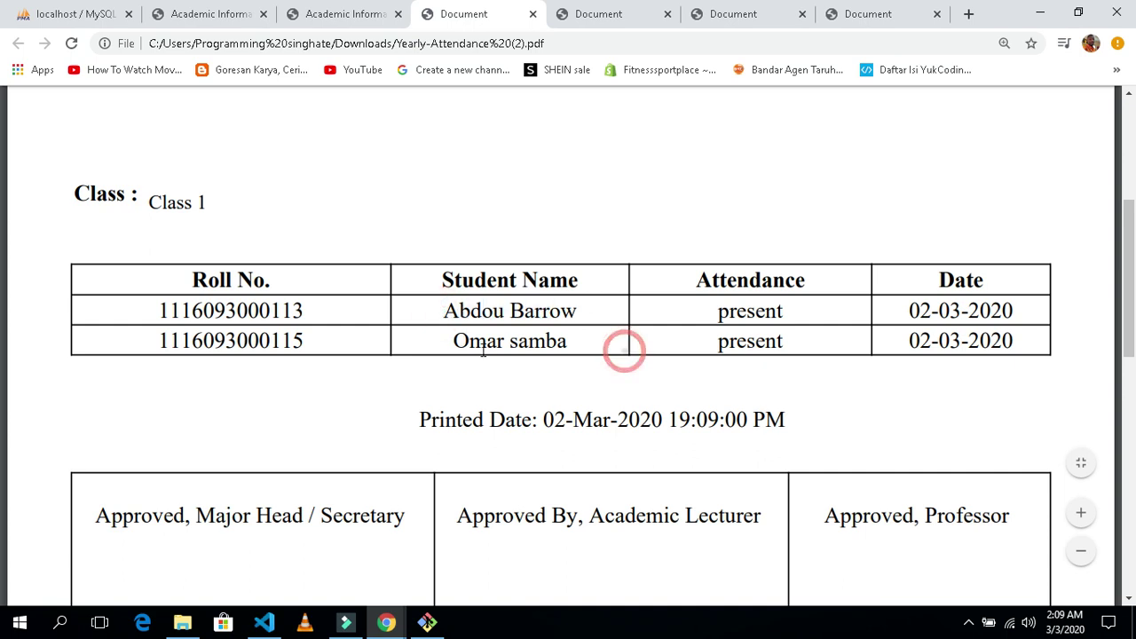
left_click_drag(451, 341, 609, 364)
left_click(612, 371)
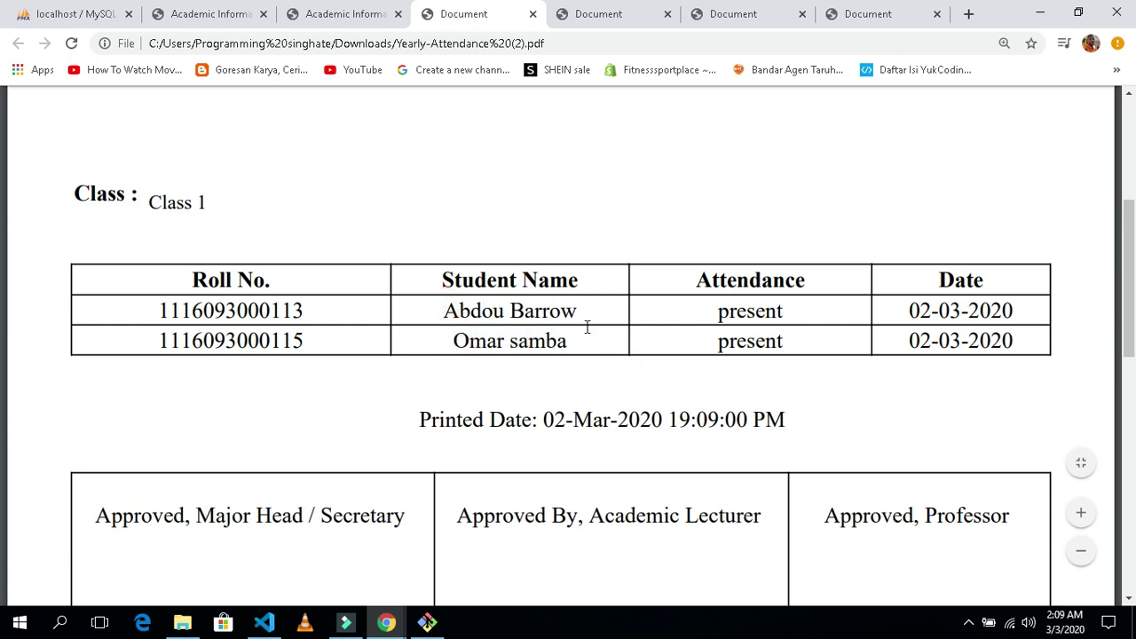
Step: Scroll down to the report's approval section and back up
scroll(568, 311, "down", 2)
scroll(533, 355, "down", 4)
scroll(514, 398, "down", 1)
scroll(516, 403, "up", 3)
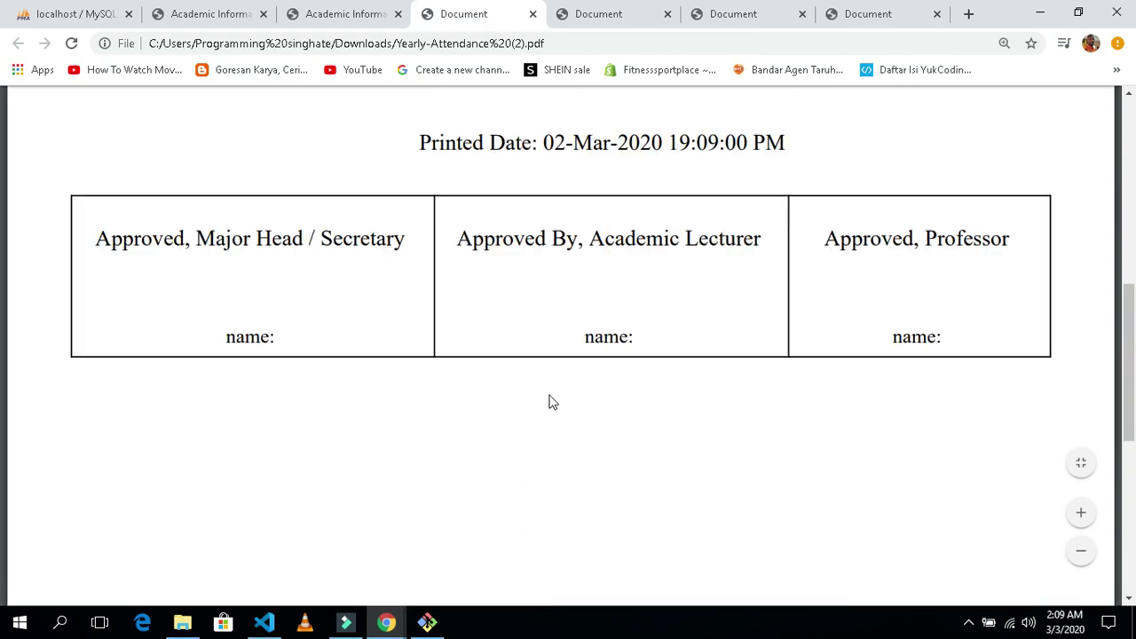
scroll(551, 400, "up", 5)
scroll(497, 266, "up", 3)
Step: Return to the attendance system and close the Yearly and Generate Attendance Report dialogs
left_click(362, 16)
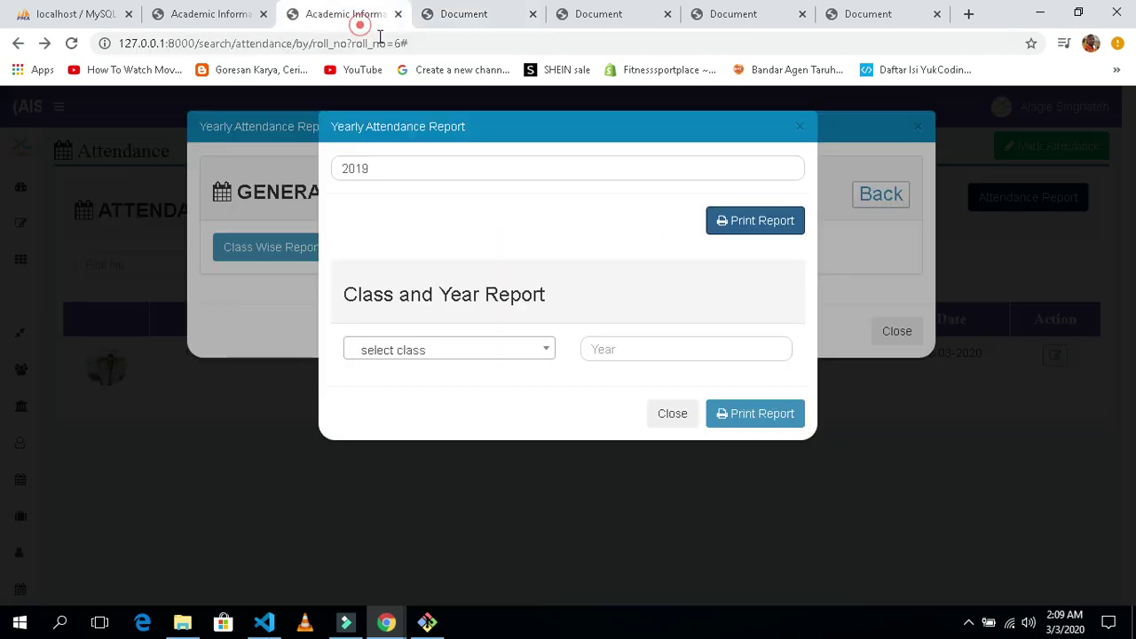
left_click(671, 414)
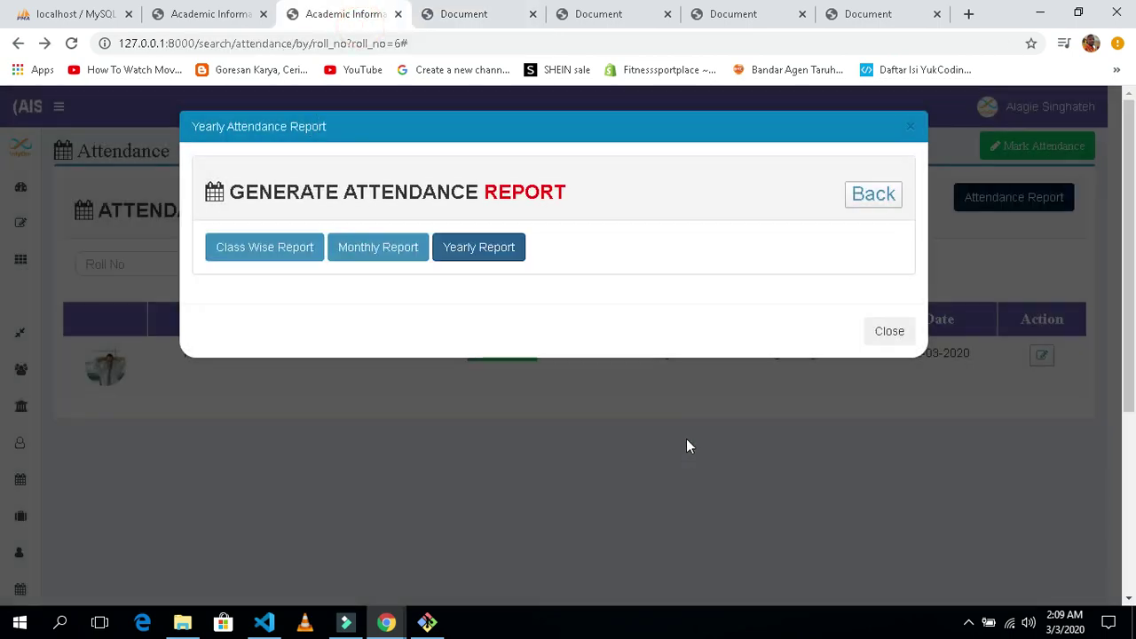
left_click(896, 334)
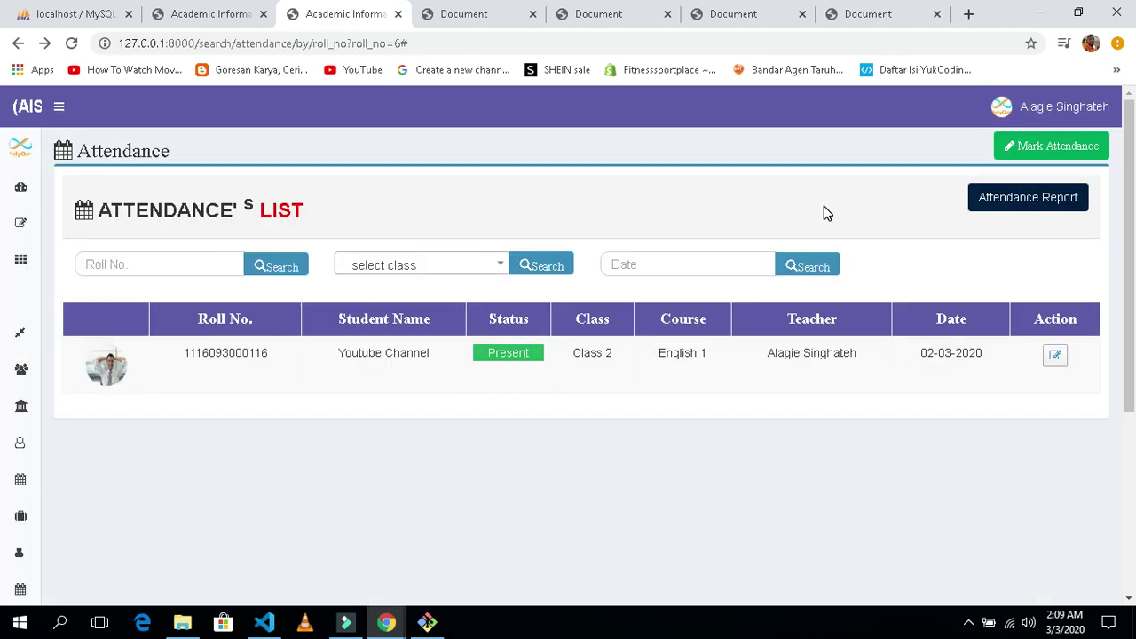
Step: Open the Generate Class Attendance page and review the table of attendance already taken today
left_click(1060, 146)
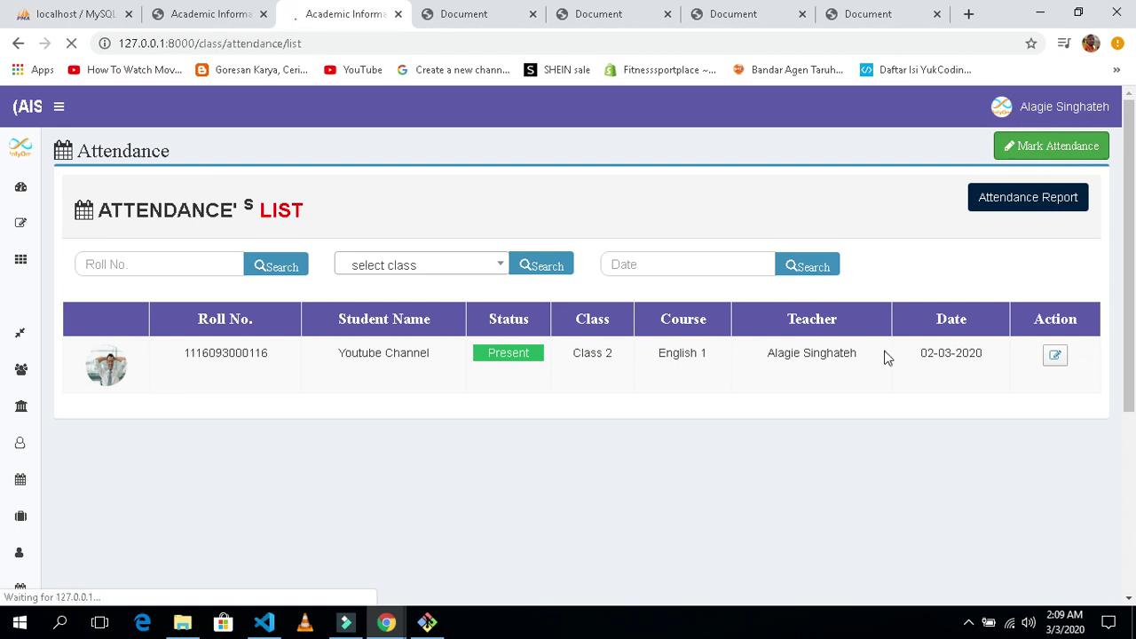
scroll(658, 352, "down", 2)
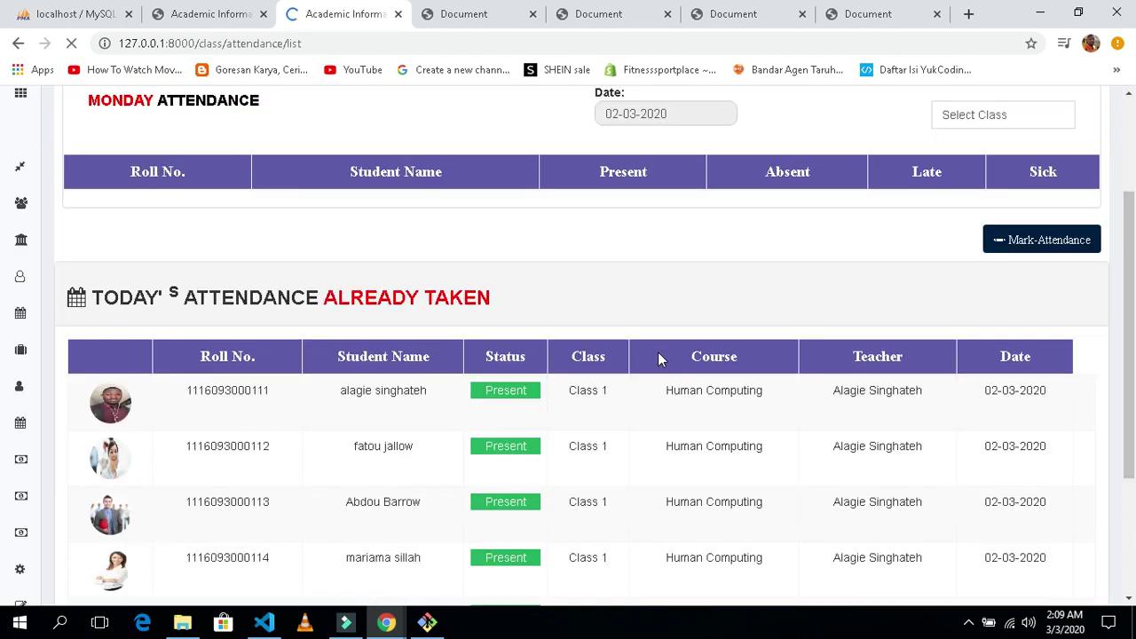
scroll(193, 323, "down", 1)
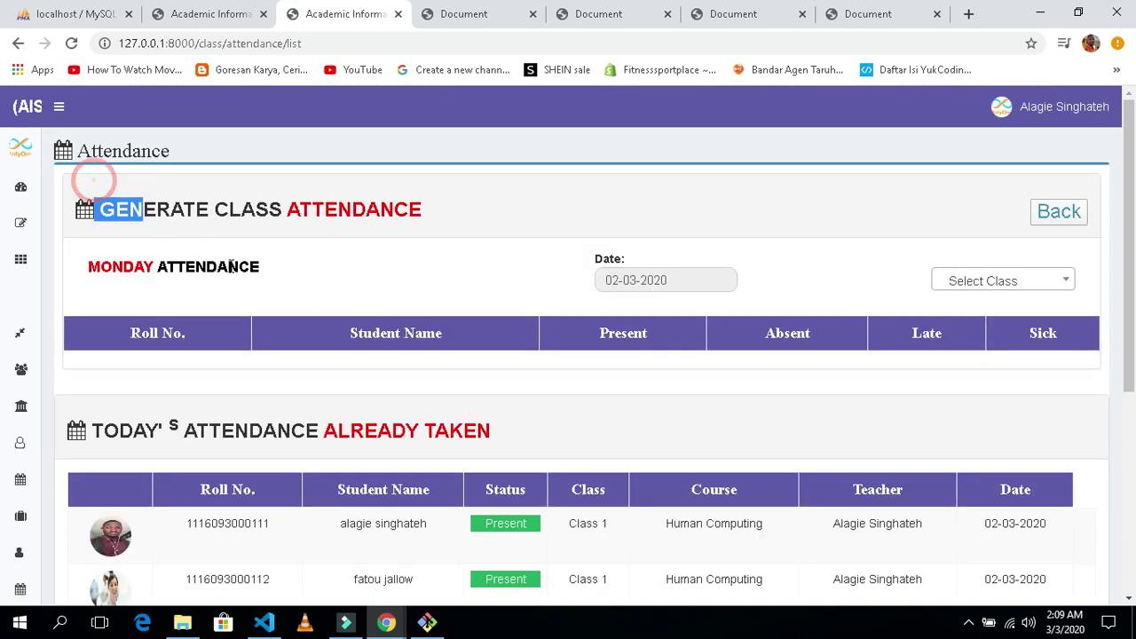
scroll(298, 300, "down", 3)
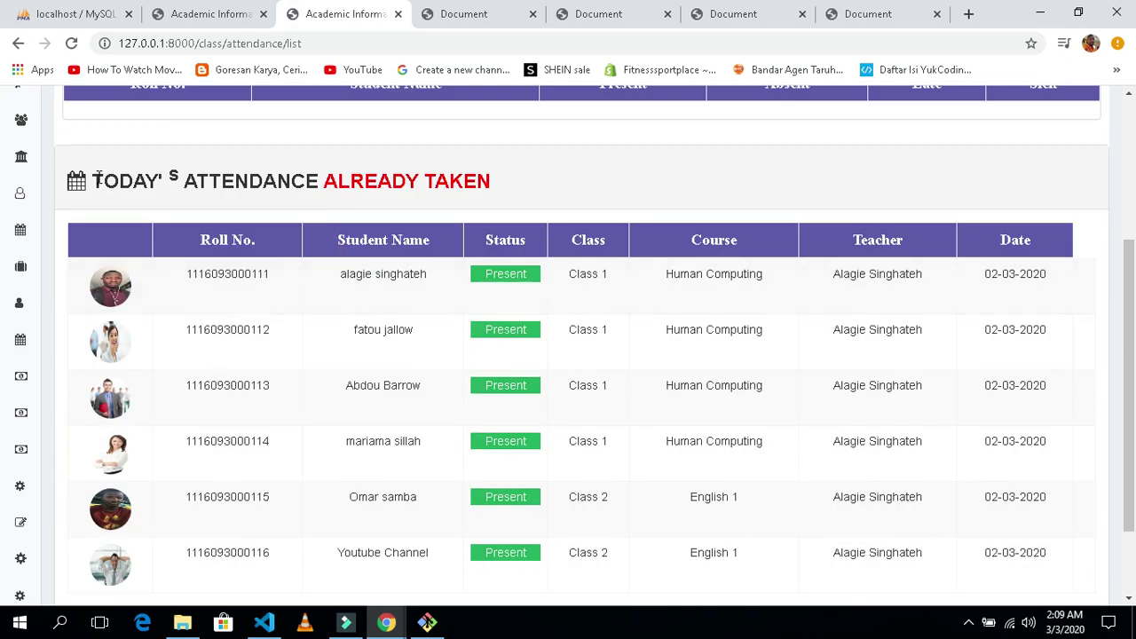
left_click_drag(97, 177, 544, 193)
left_click(563, 195)
scroll(561, 215, "down", 1)
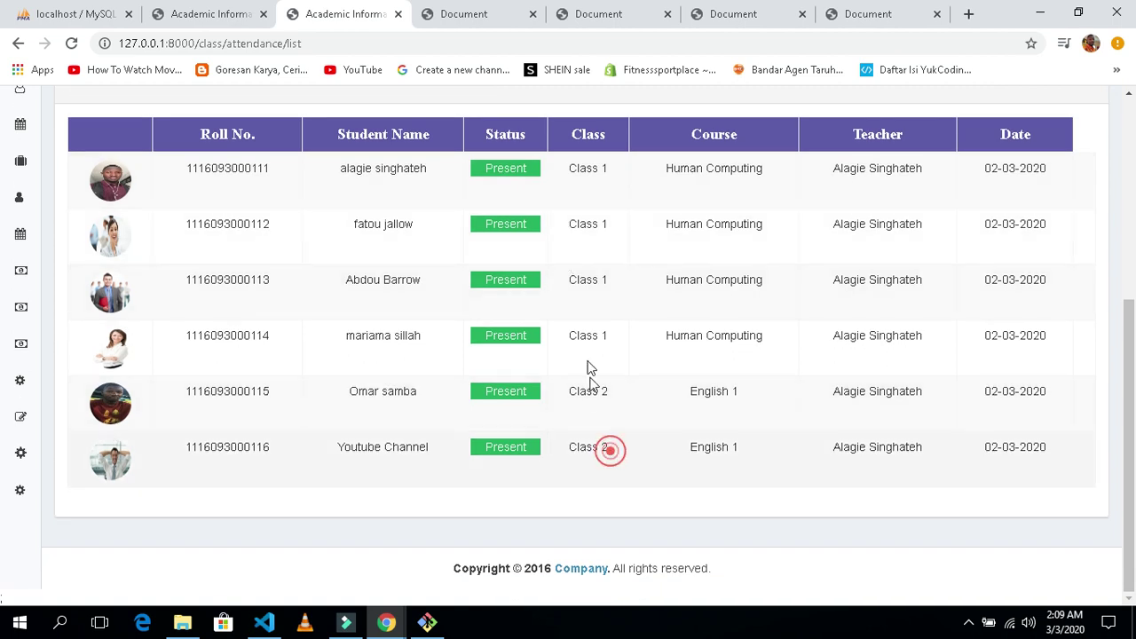
left_click_drag(611, 450, 599, 259)
left_click(659, 482)
Step: Go back to the Attendance list showing the 02-03-2020 Present records for Classes 1 and 2
scroll(654, 471, "up", 1)
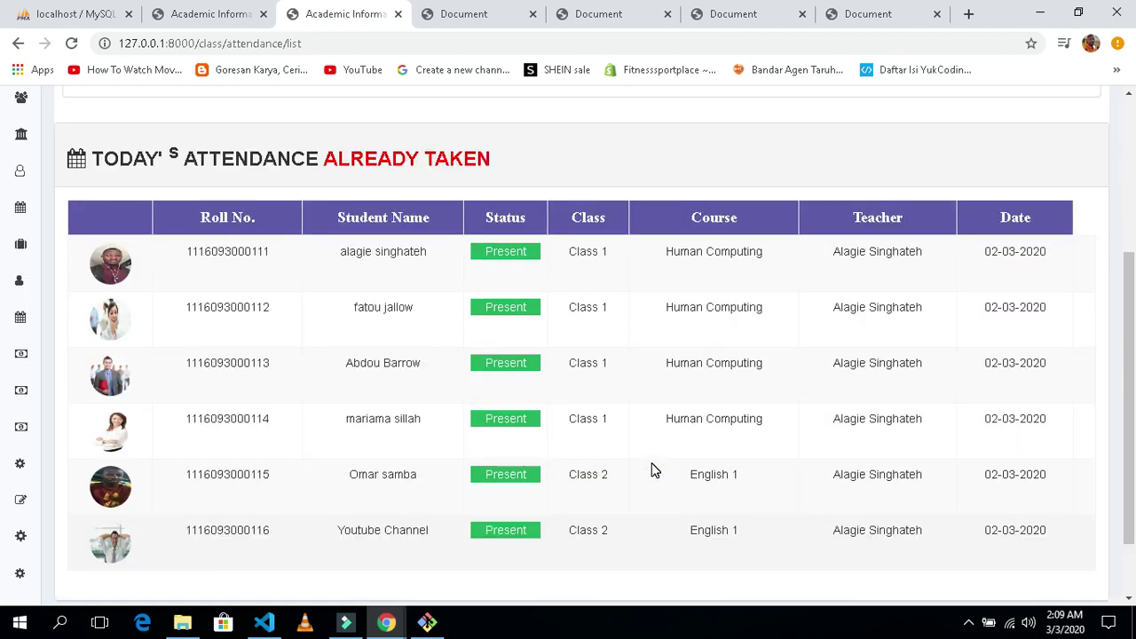
scroll(735, 441, "up", 1)
scroll(739, 441, "up", 2)
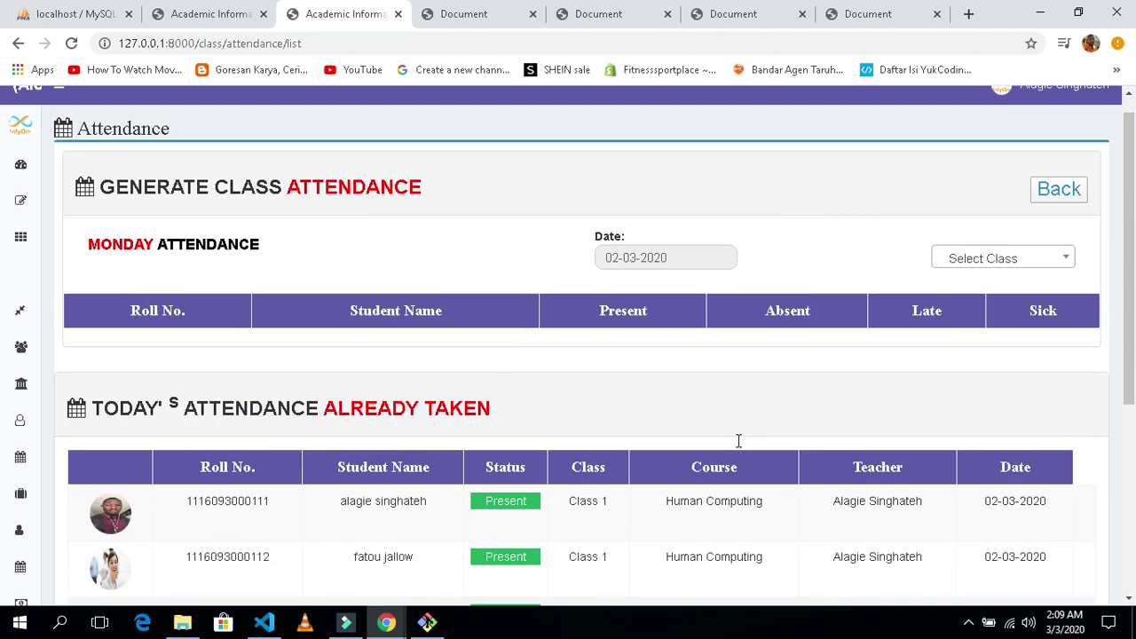
scroll(737, 440, "up", 1)
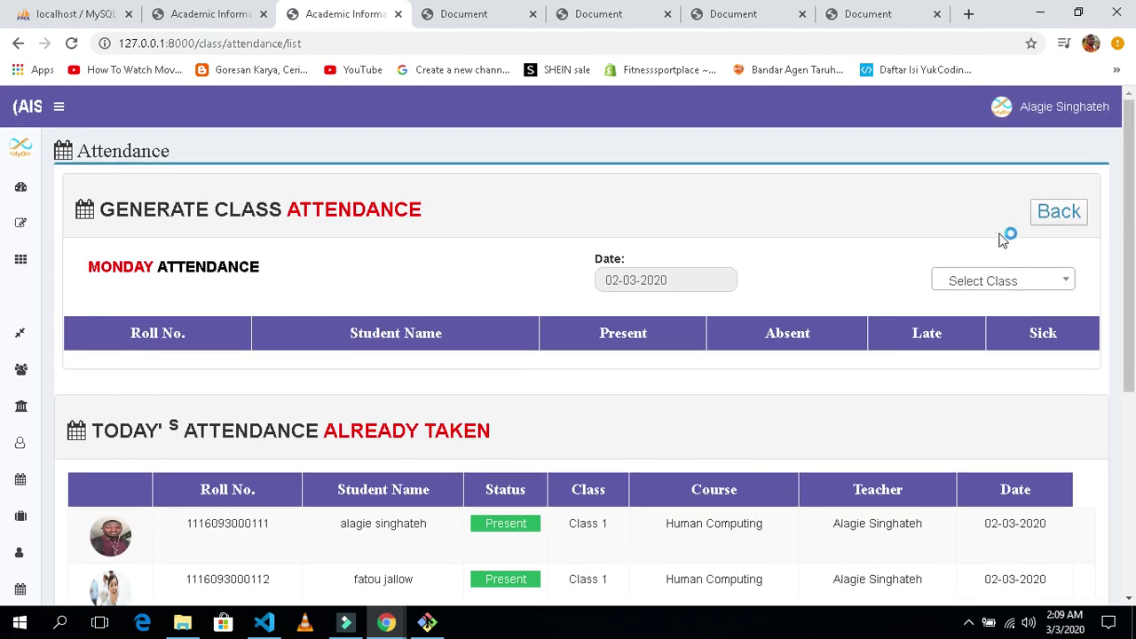
left_click(1049, 217)
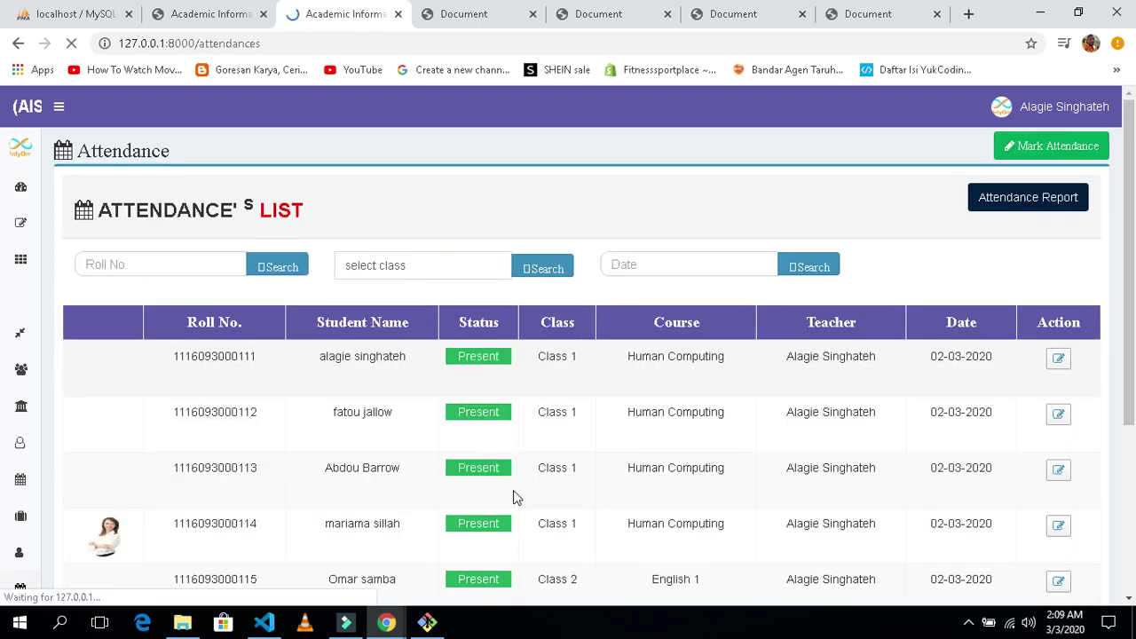
Step: Edit the 02-03-2020 Class 1 attendance: first student Absent, second Late, fourth Sick
scroll(612, 426, "down", 1)
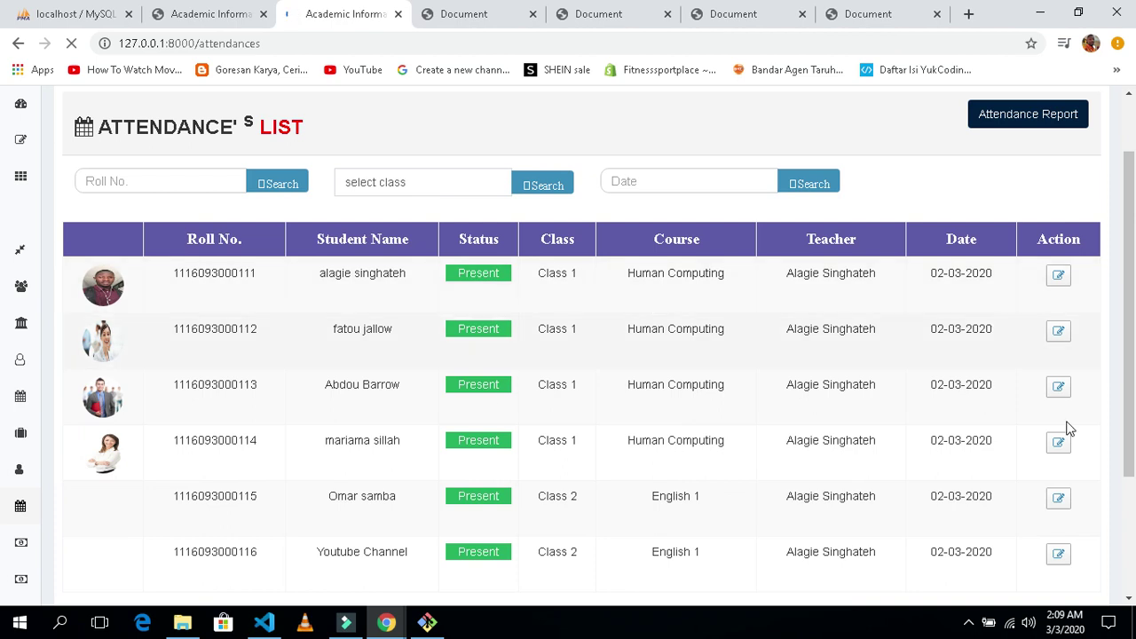
scroll(737, 395, "up", 1)
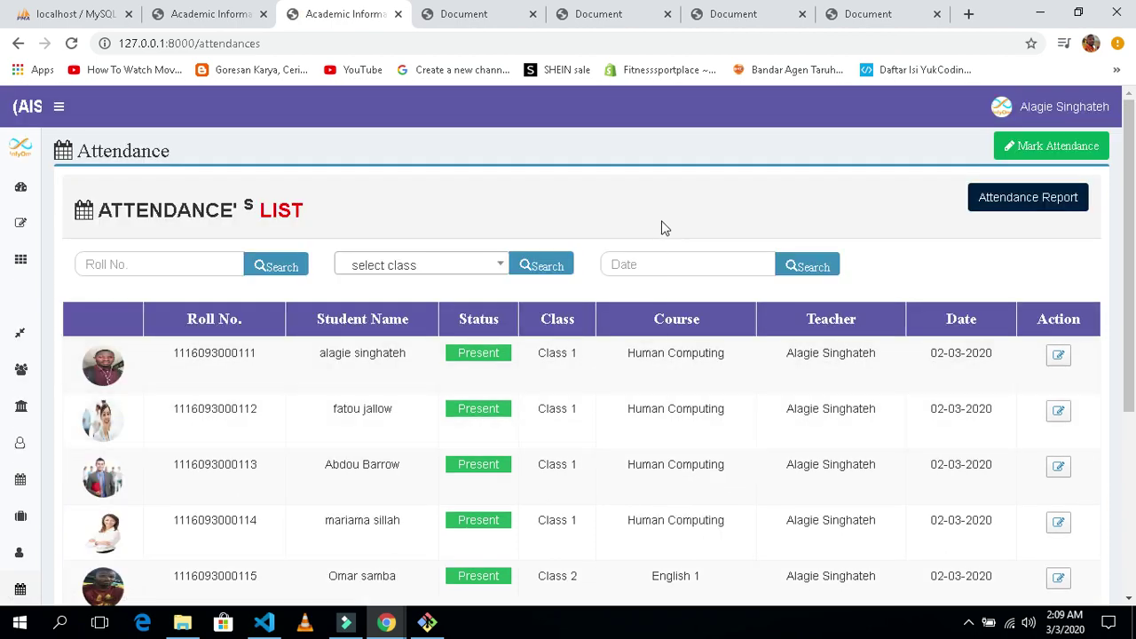
scroll(665, 228, "down", 1)
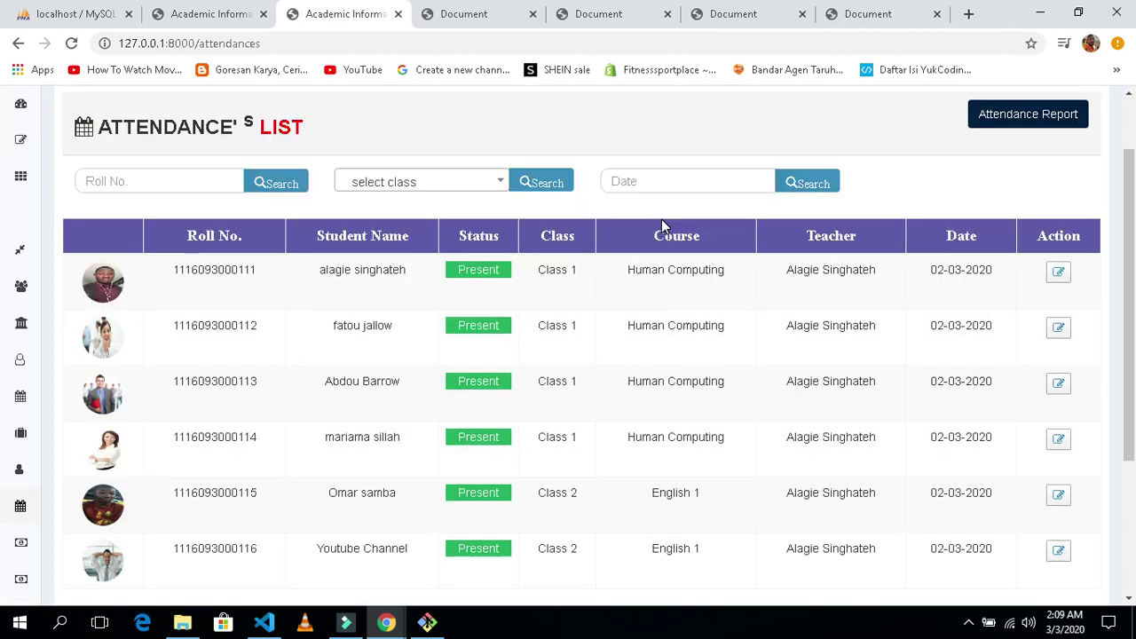
left_click(1060, 328)
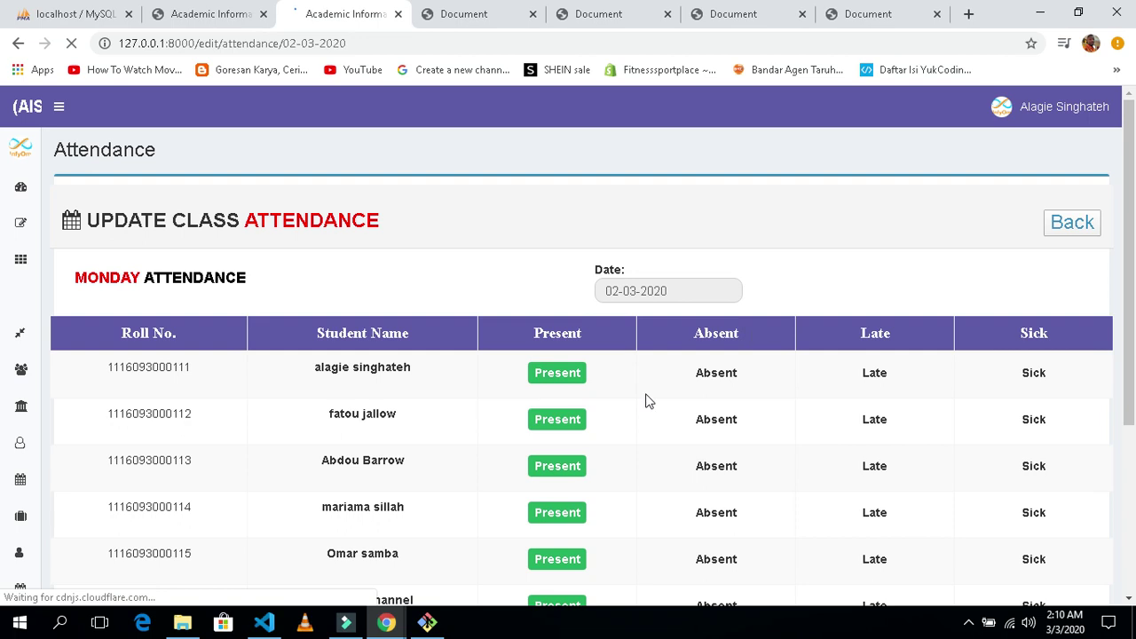
left_click(716, 373)
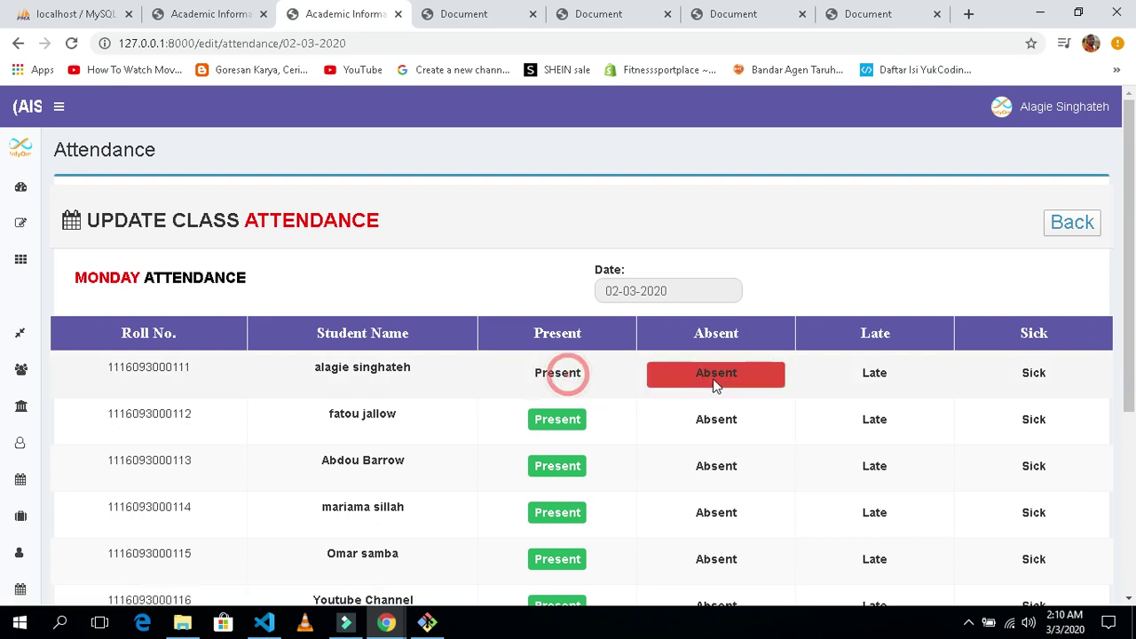
left_click(563, 431)
left_click(863, 424)
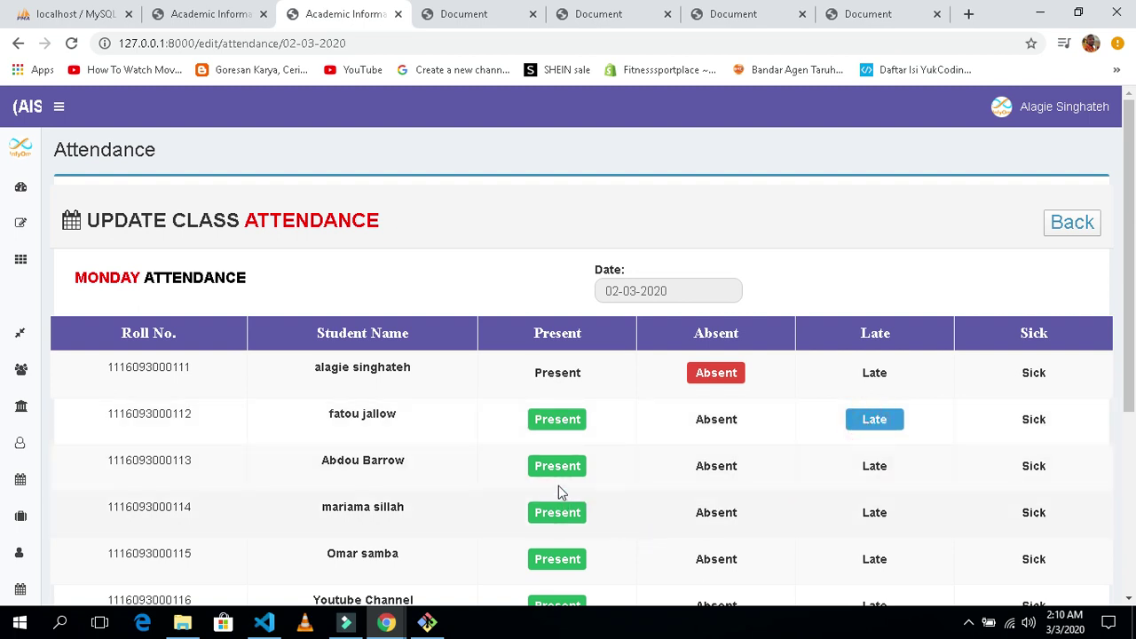
left_click(559, 433)
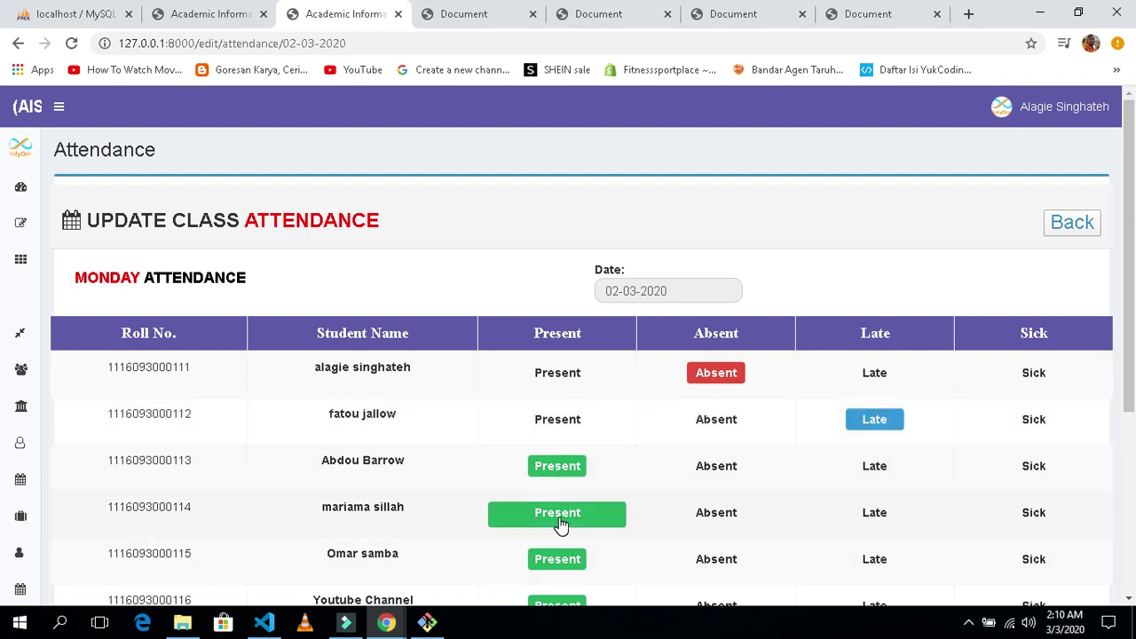
left_click(561, 525)
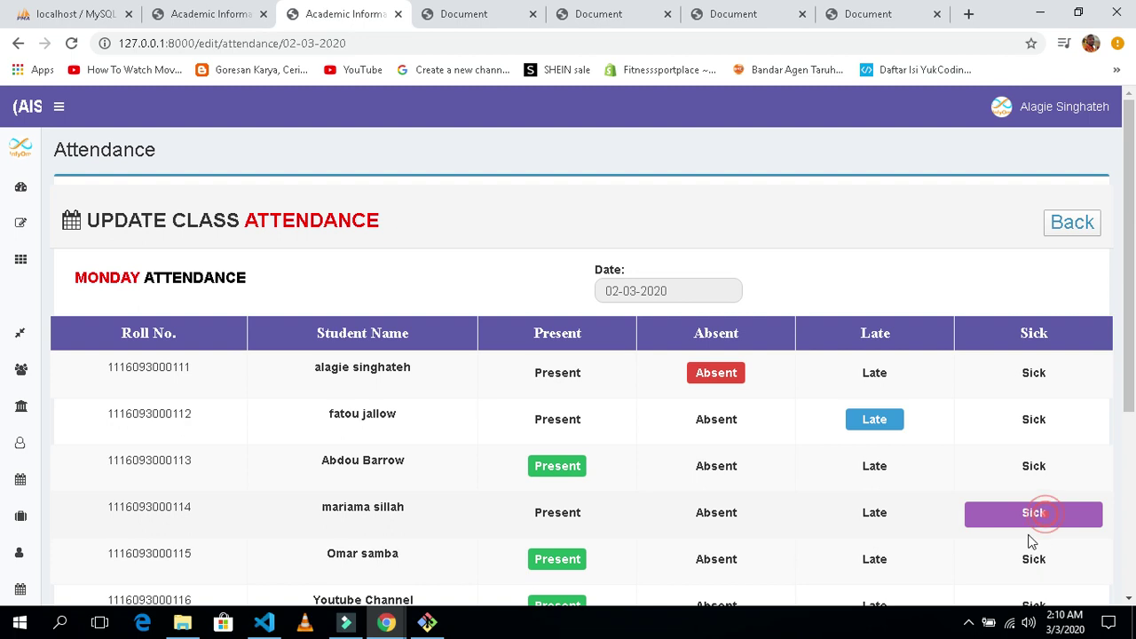
Step: Save the updated Class 1 attendance and check the revised list
scroll(684, 497, "down", 2)
scroll(648, 521, "up", 1)
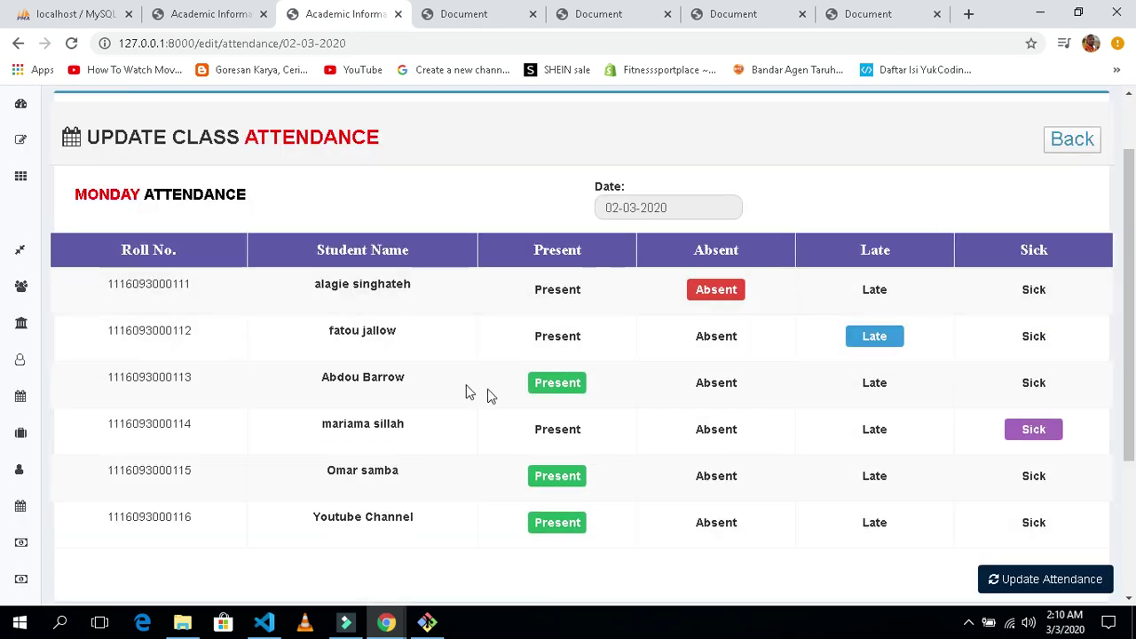
left_click(1051, 581)
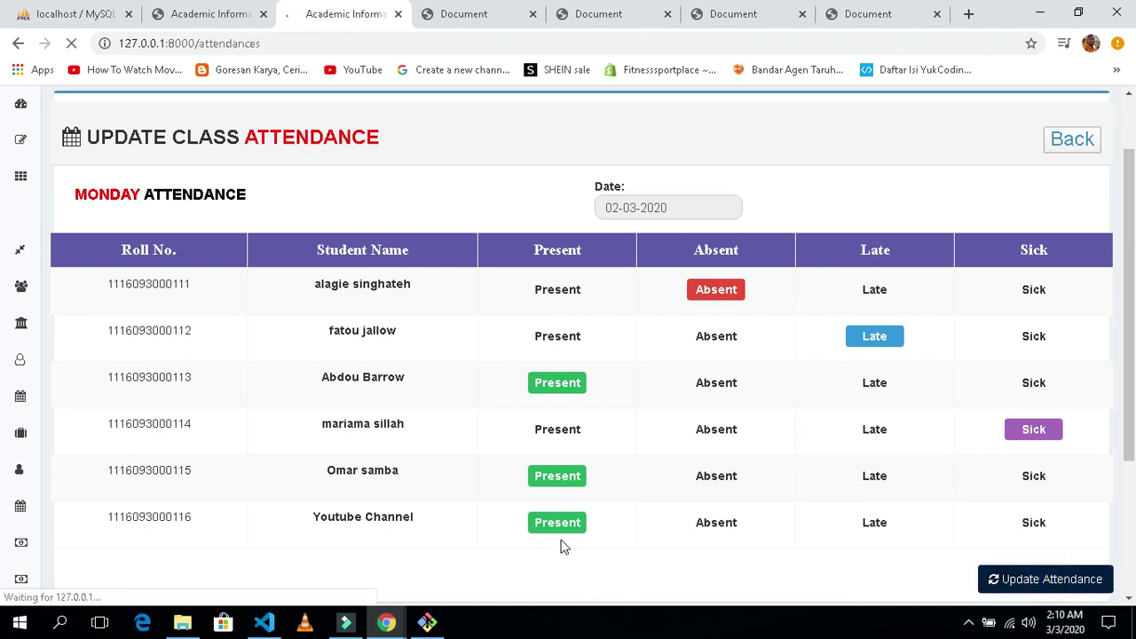
scroll(571, 335, "down", 2)
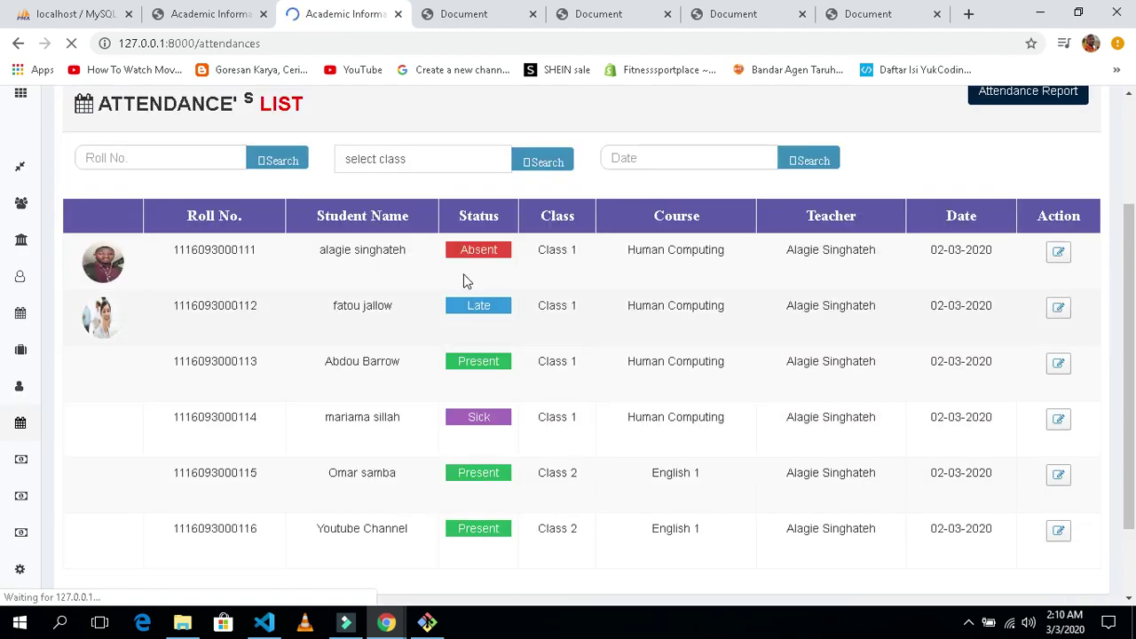